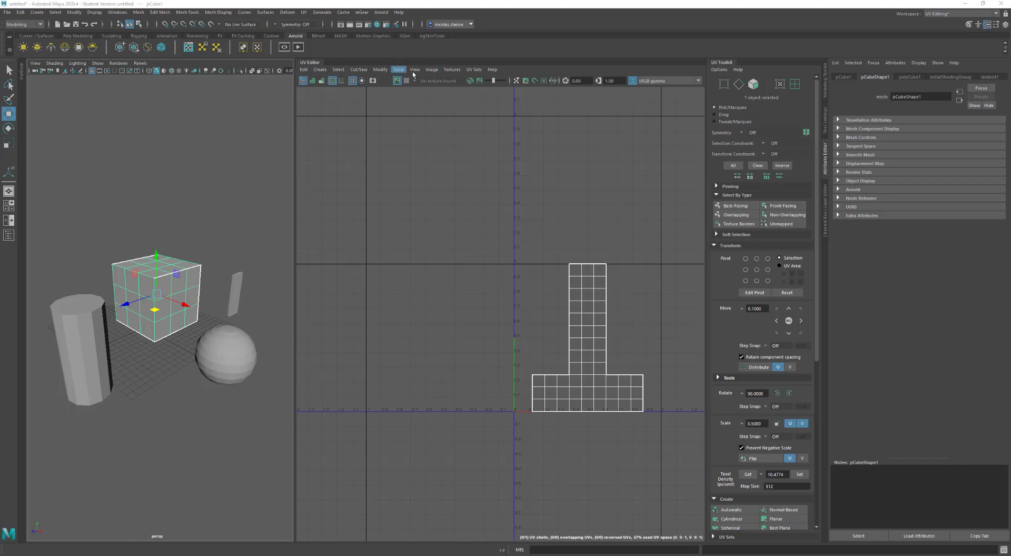
Step: Tear off the UV Editor's View menu as a floating window and place it over the UV canvas's empty upper-left area
click(417, 70)
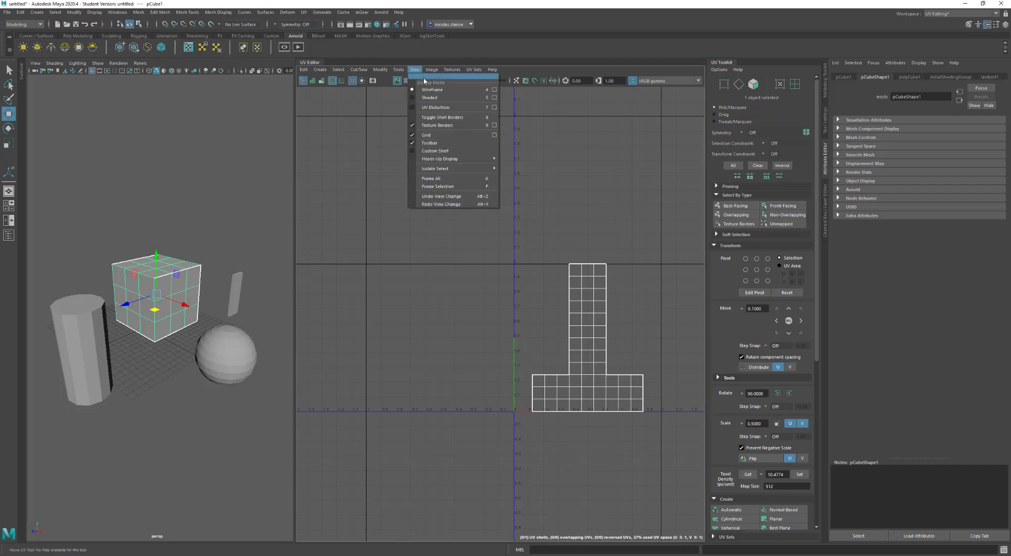
click(424, 77)
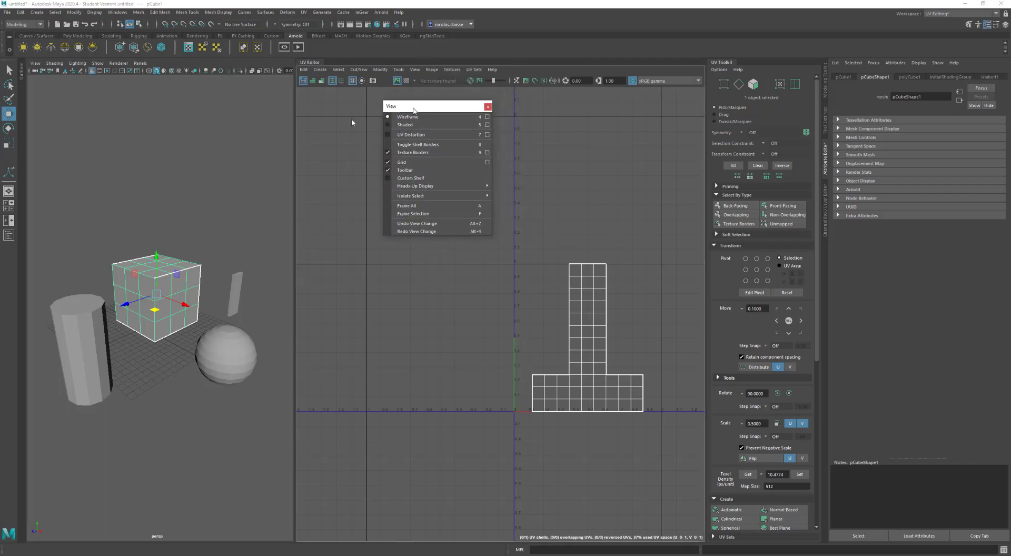
drag(413, 111, 347, 121)
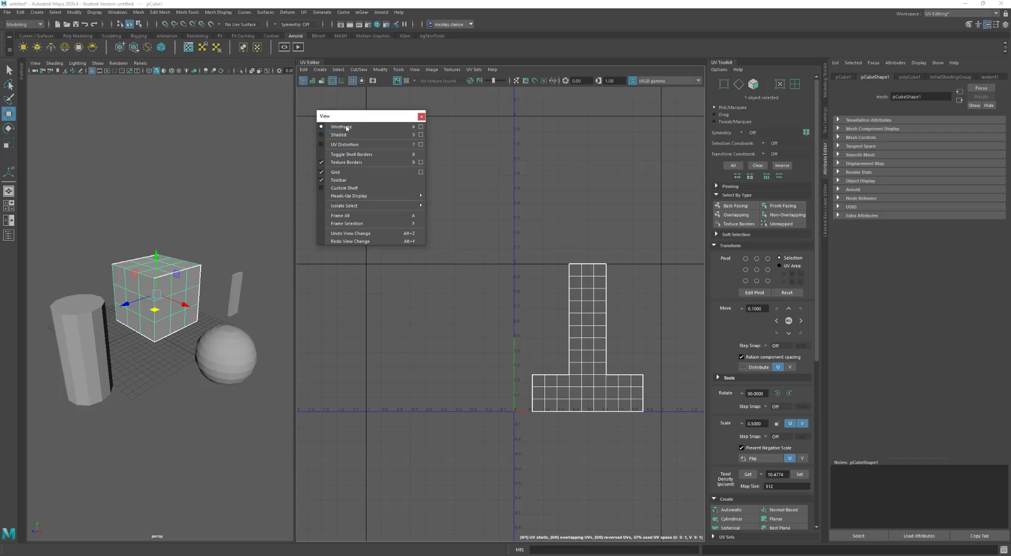
Step: Apply a grey object wireframe color in the Wireframe options, and return the color to white before closing them
click(421, 127)
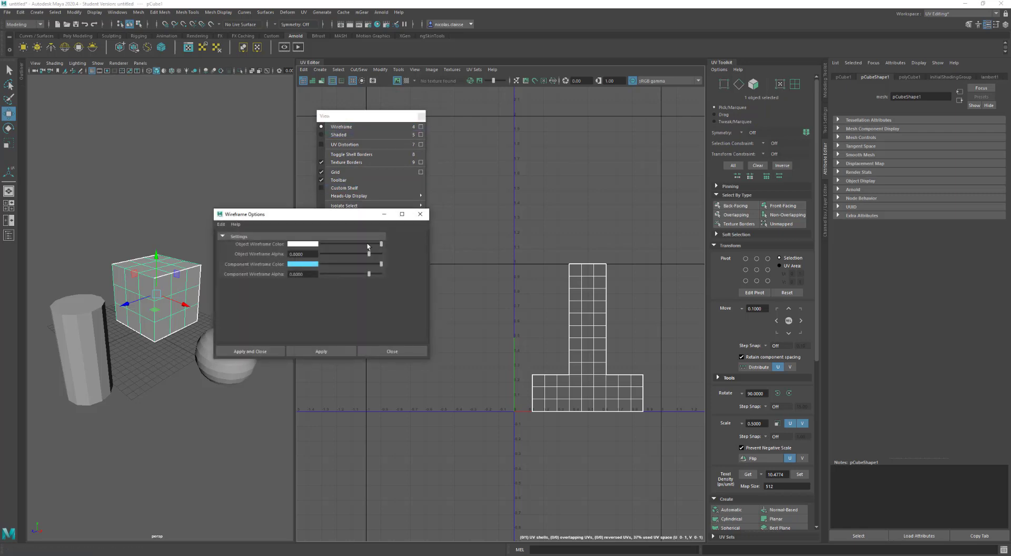
drag(368, 246, 349, 245)
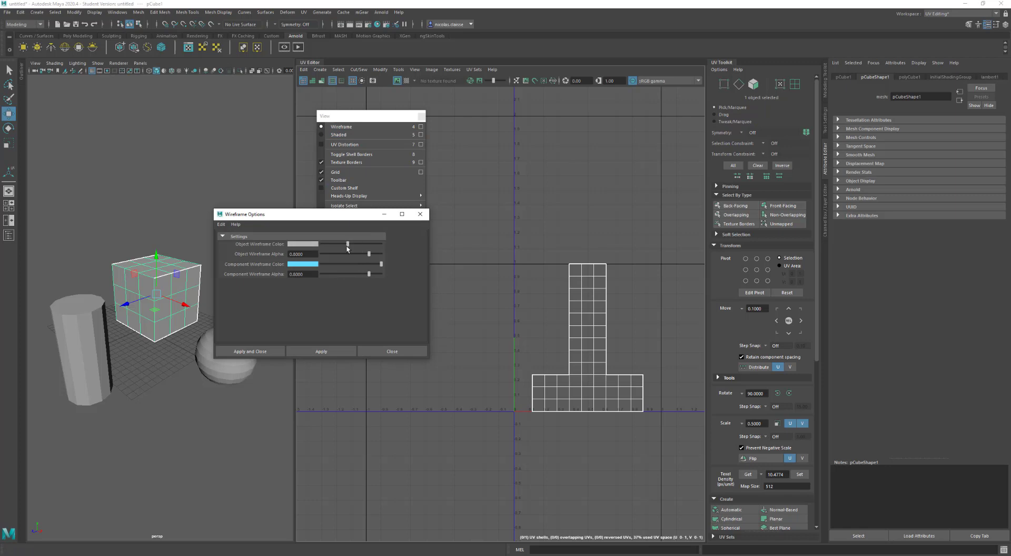
click(328, 354)
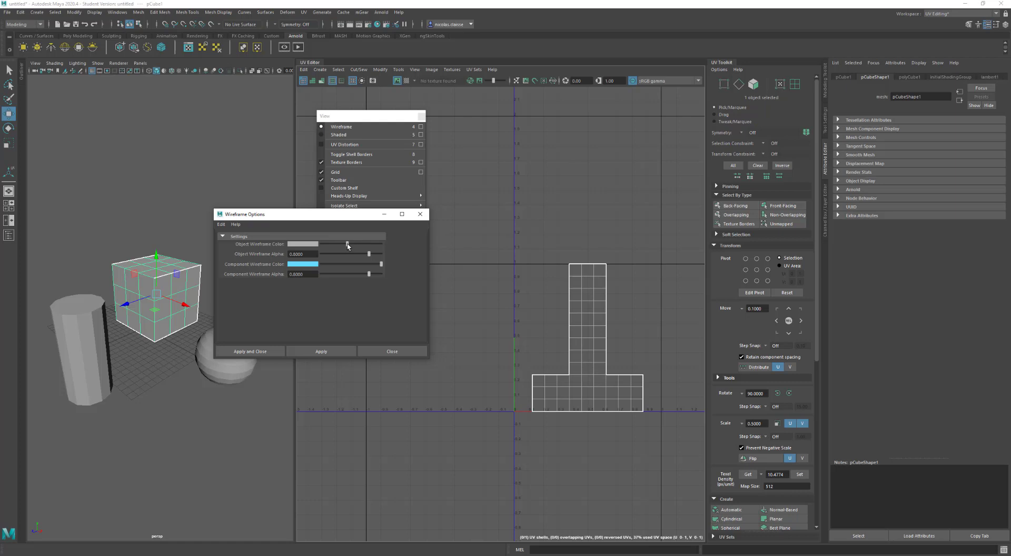
drag(347, 244, 381, 244)
click(420, 214)
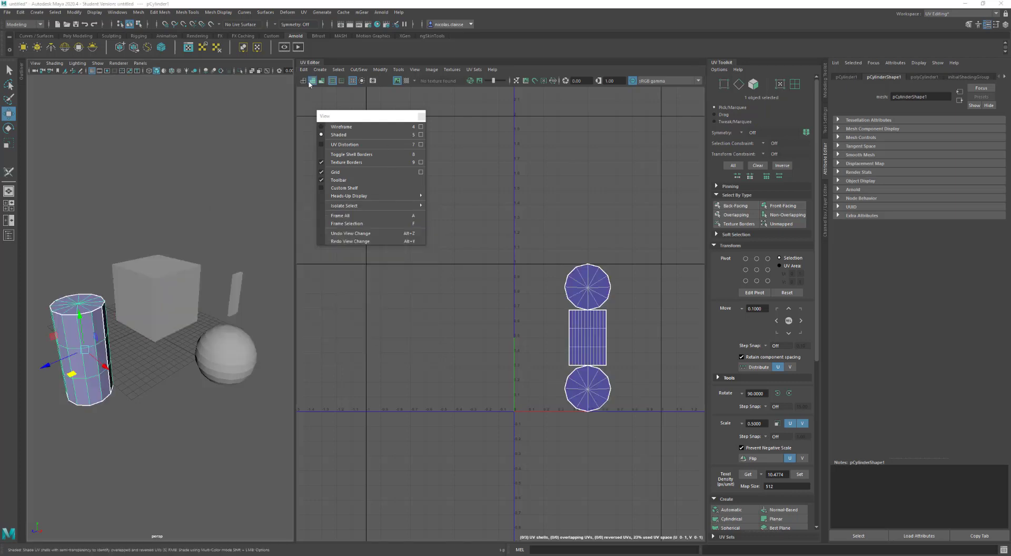
Step: Switch the cylinder's shaded UV display to multi-color shells and back to the single-color shading
click(311, 83)
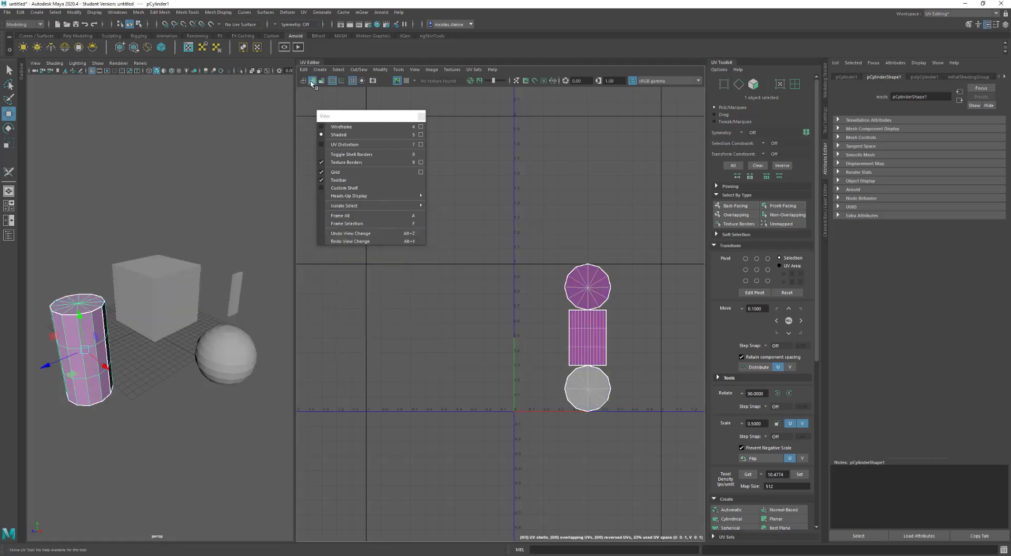
click(312, 83)
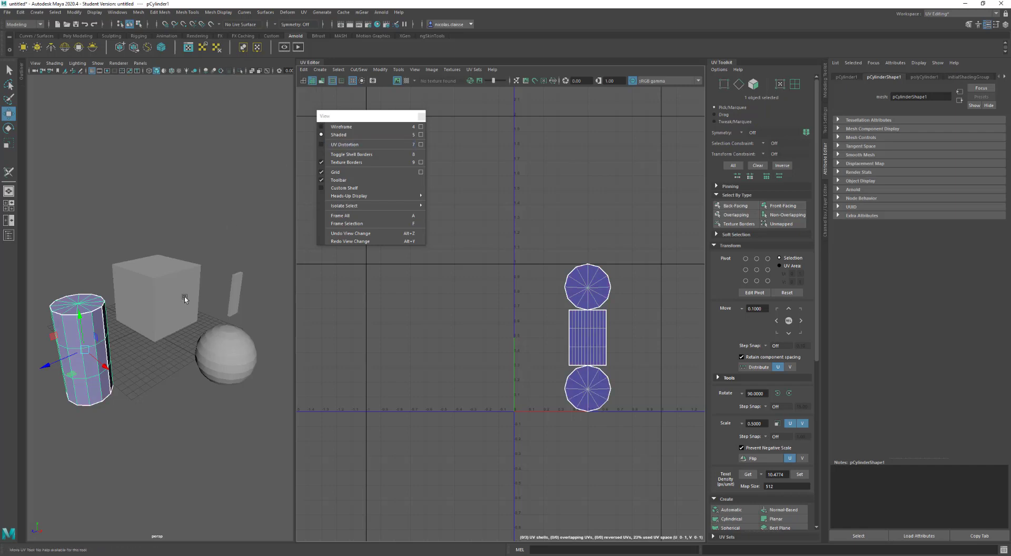
Step: In UV shell selection mode, move the cylinder's top cap shell so it partly overlaps the side shell's upper-left corner, and deselect it
right_click(593, 290)
right_drag(572, 289, 560, 278)
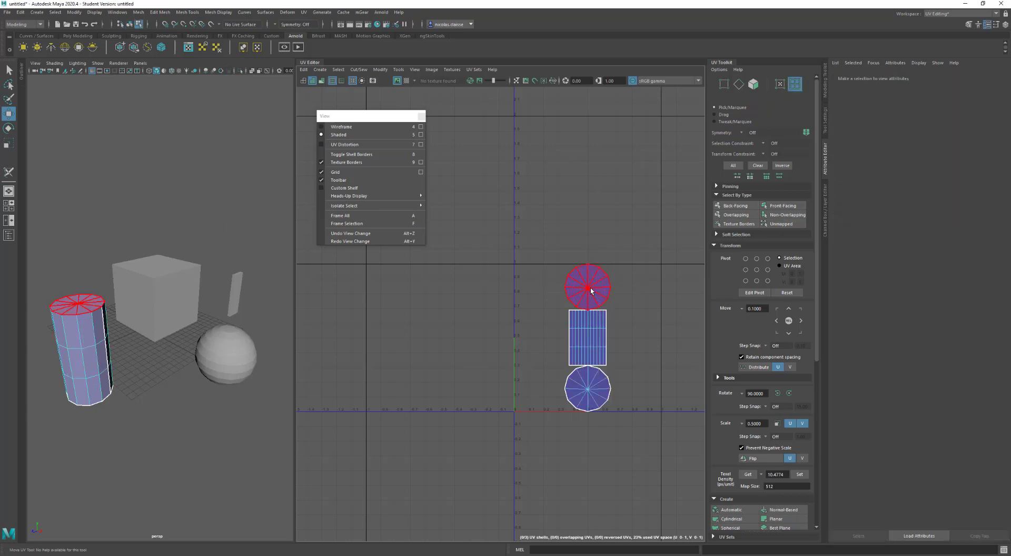
click(588, 287)
drag(584, 289, 569, 311)
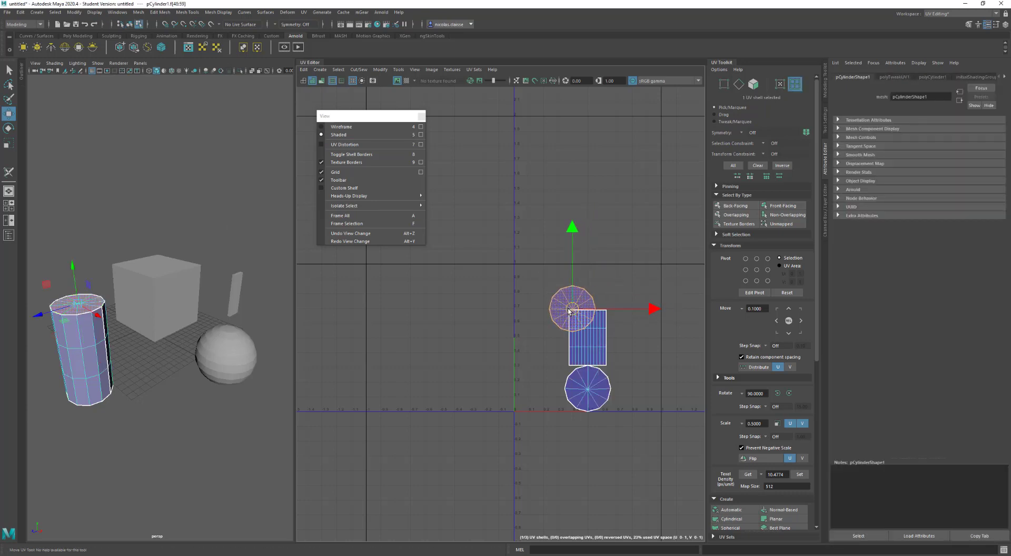
click(652, 355)
scroll(657, 315, up, 8)
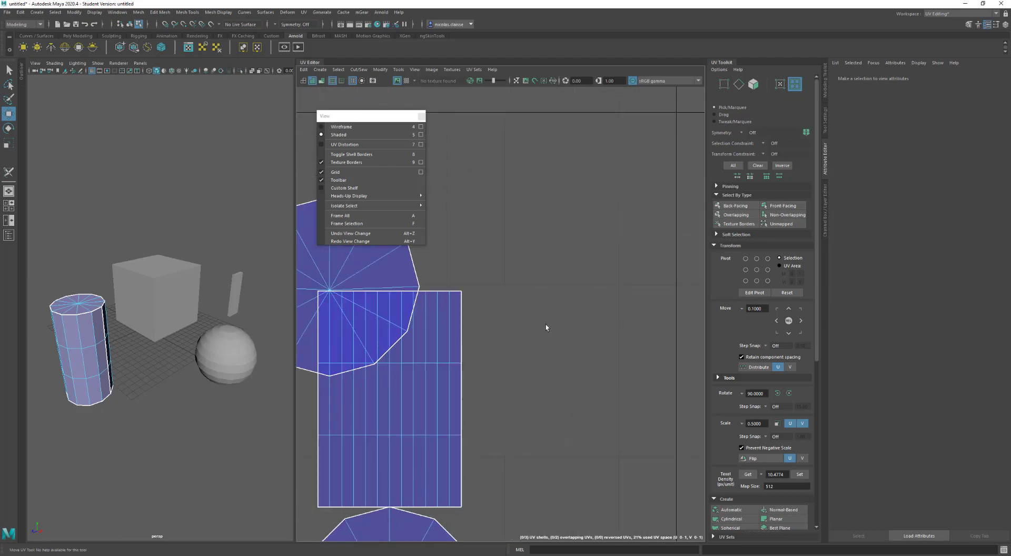
alt+middle_drag(553, 323, 641, 286)
click(479, 277)
click(450, 239)
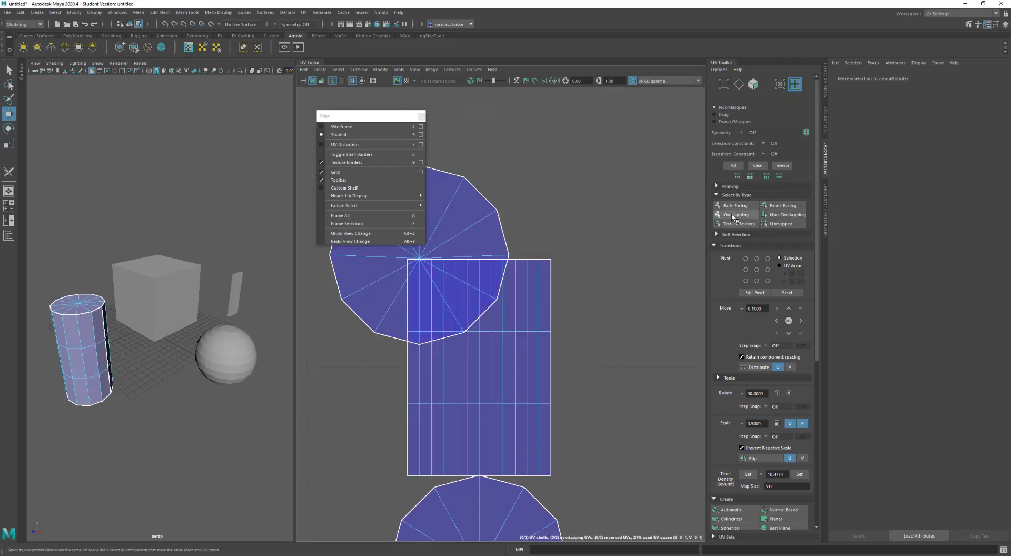
Step: Alternate between selecting the overlapping and the non-overlapping UV shells by type
click(733, 216)
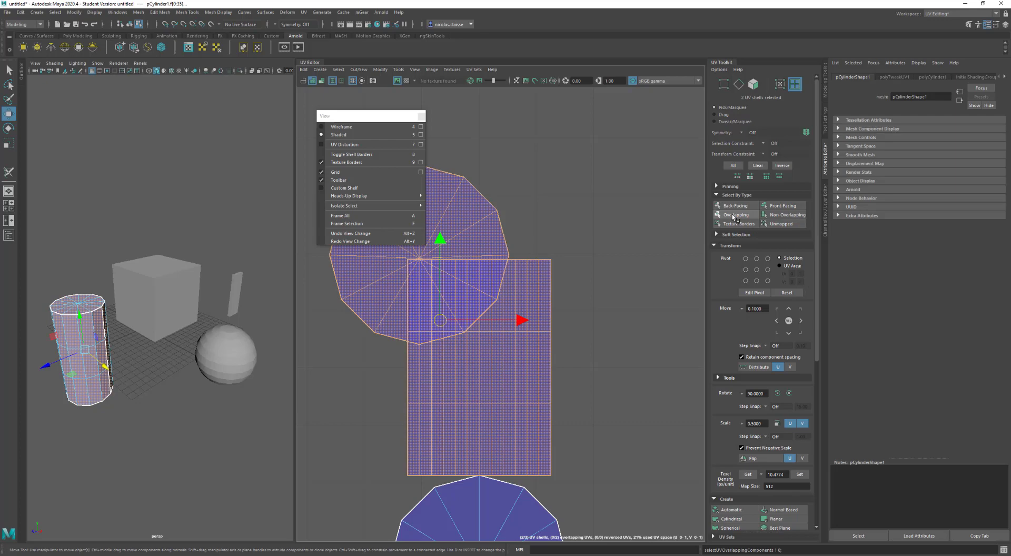
click(785, 215)
click(721, 215)
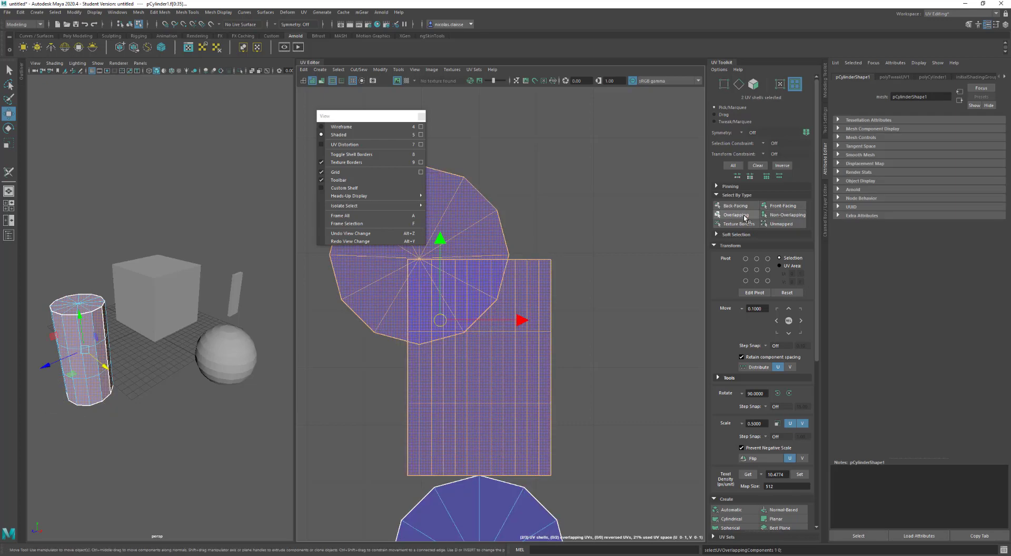
click(770, 216)
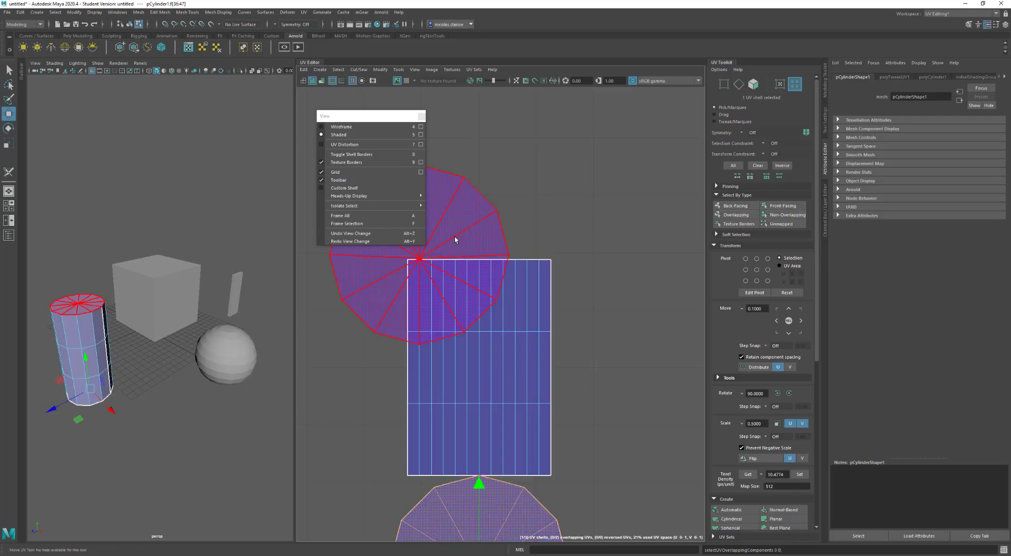
Step: Flip the overlapping top cap shell along U to reverse its facing, and deselect it
click(479, 235)
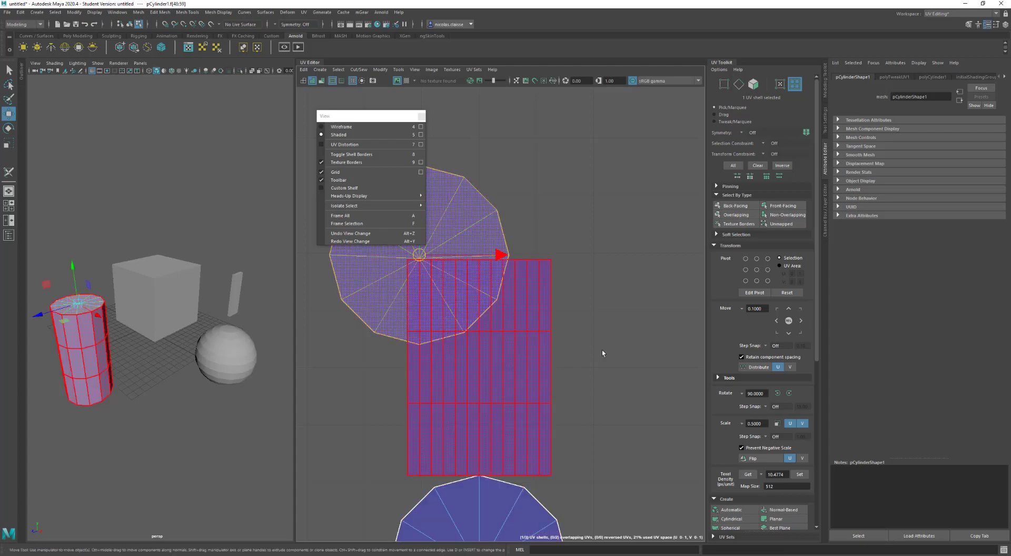
click(754, 458)
click(531, 196)
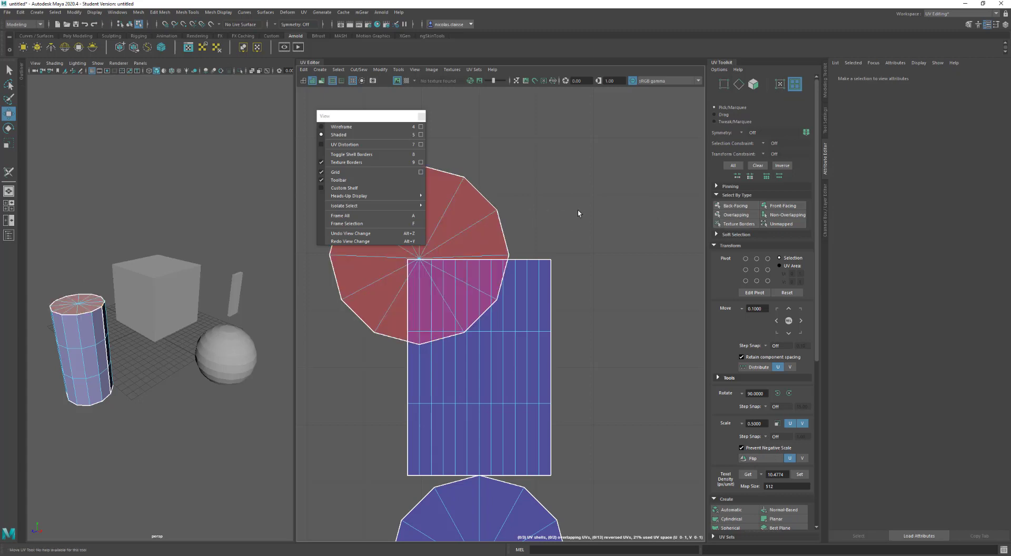
scroll(577, 213, down, 3)
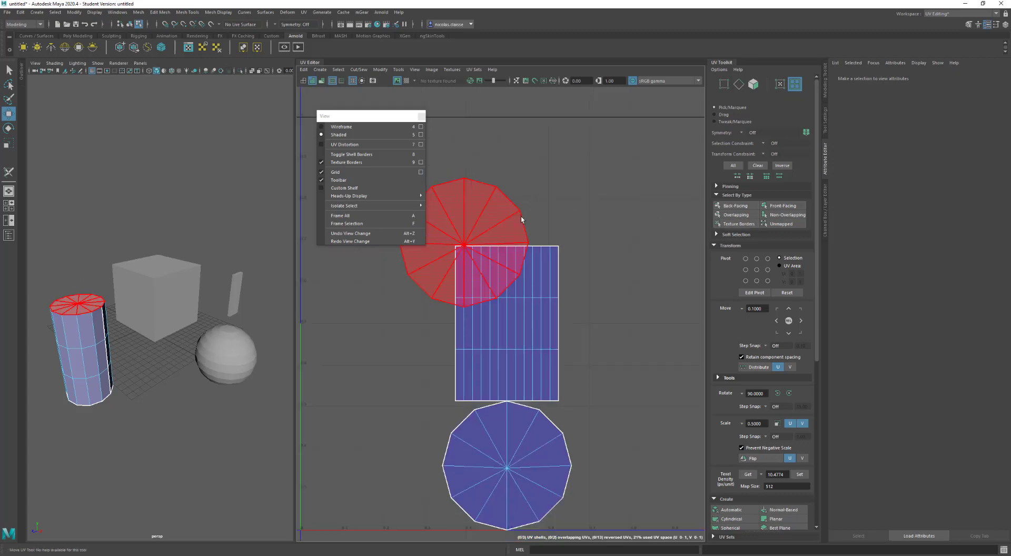
click(466, 234)
click(681, 223)
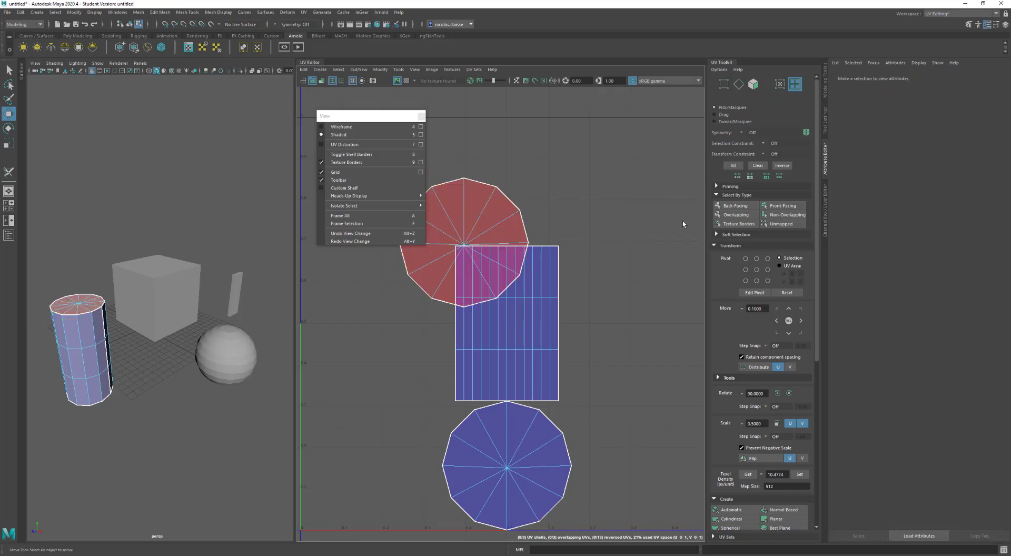
Step: Select the back-facing cap shell by type, flip it again along U, and move it clear of the side shell
click(735, 206)
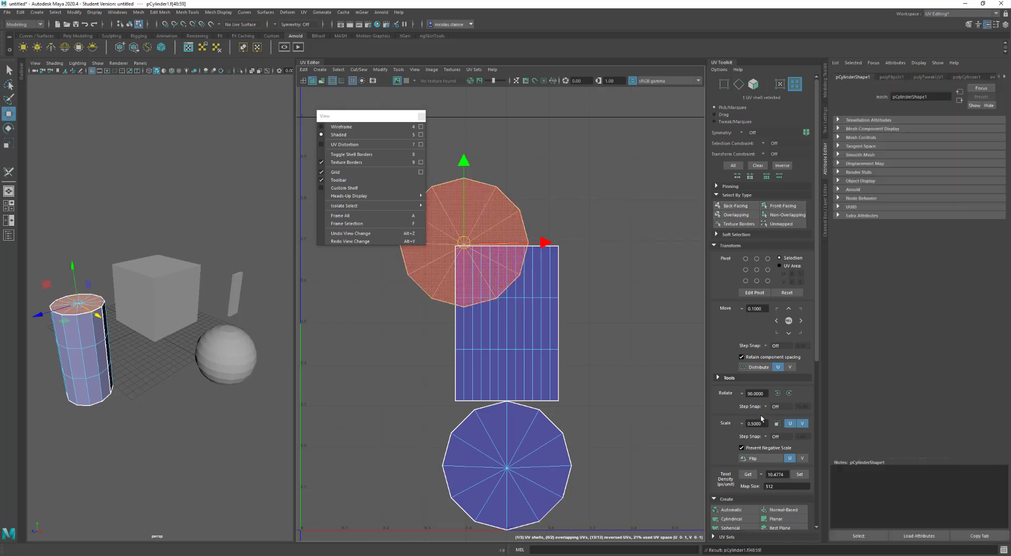
click(754, 458)
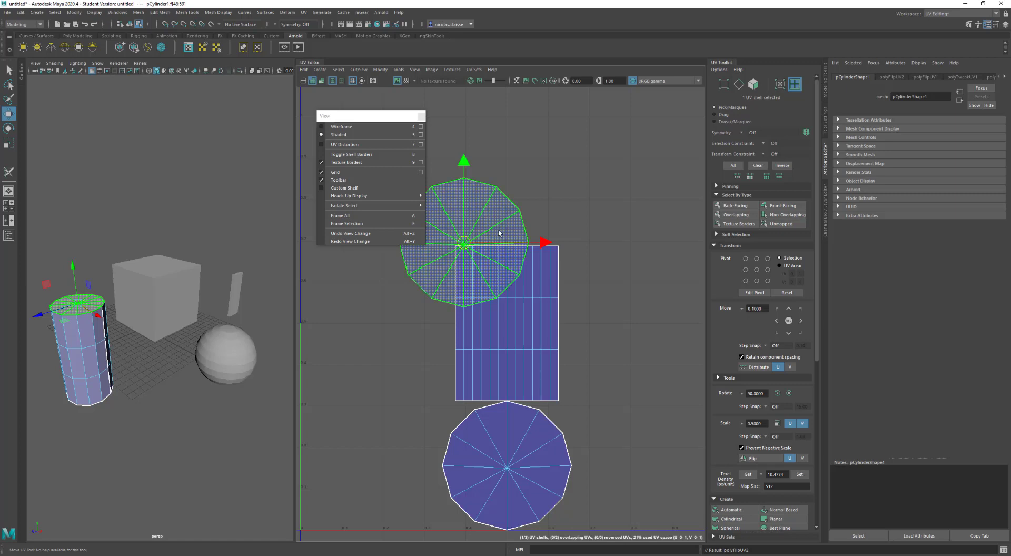
drag(463, 243, 399, 210)
alt+middle_drag(482, 214, 529, 227)
scroll(549, 236, down, 2)
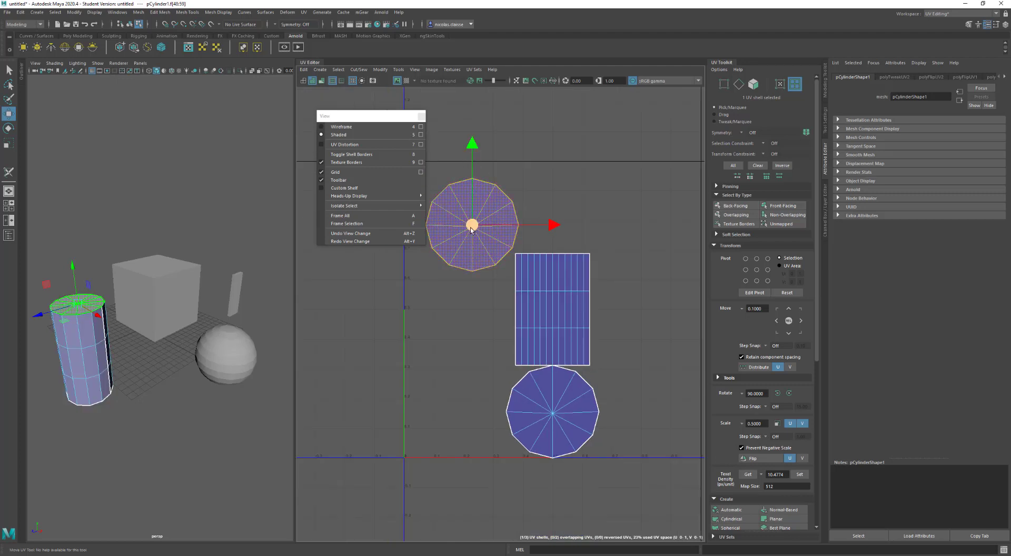
Step: Point-snap the top cap shell onto the center of the bottom cap shell so both are stacked exactly, and deselect it
key(v)
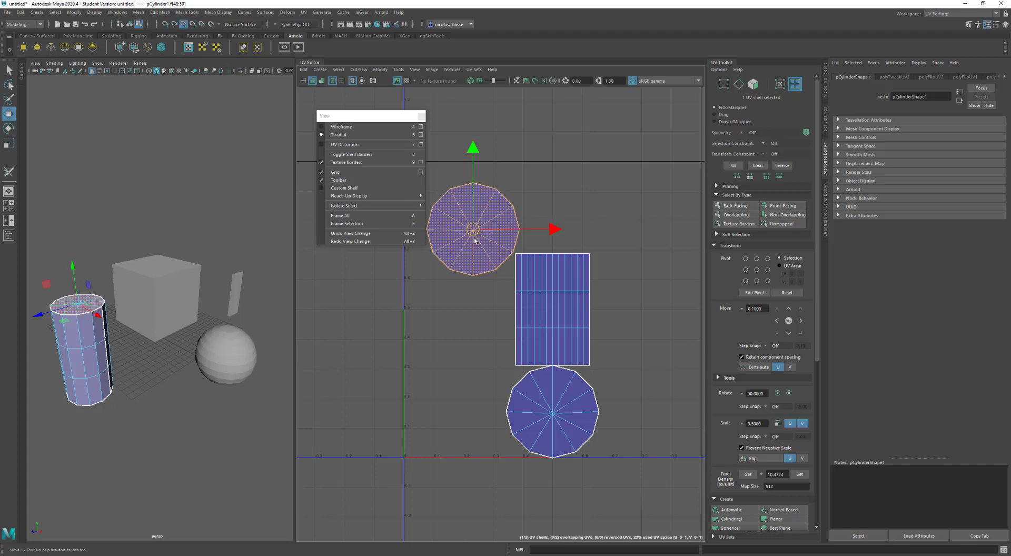
drag(472, 226, 552, 414)
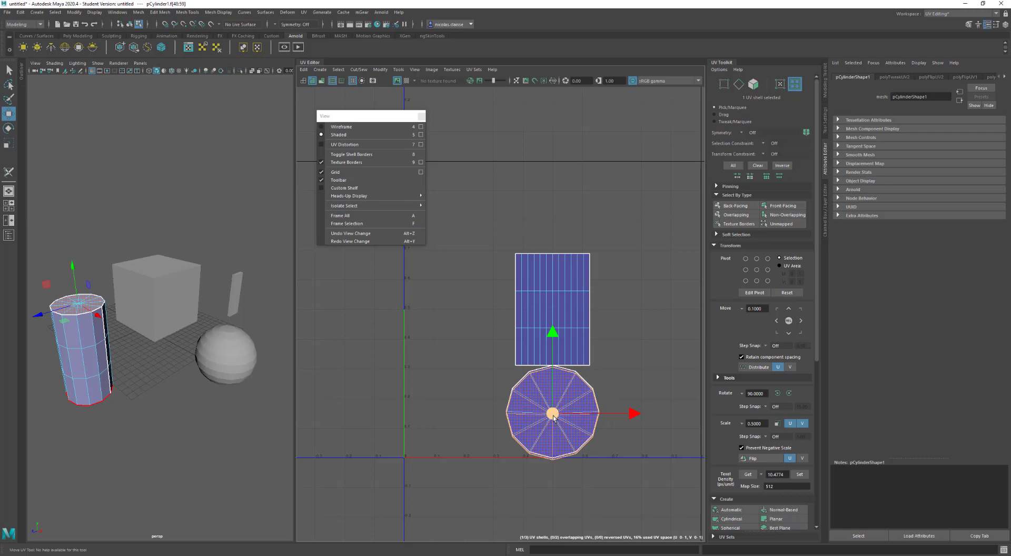
mouse_move(552, 413)
mouse_down()
mouse_move(442, 390)
mouse_move(420, 367)
mouse_move(551, 428)
mouse_up()
key(v)
click(630, 372)
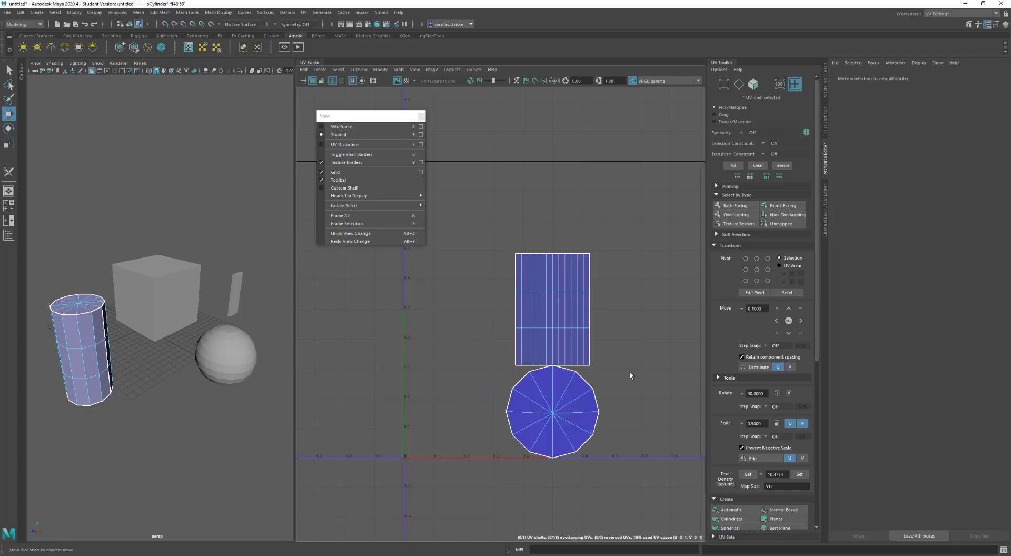
Step: Select one of the two stacked cap shells and move it up and to the left, clear of the other shells
click(575, 417)
click(551, 412)
drag(551, 413, 457, 344)
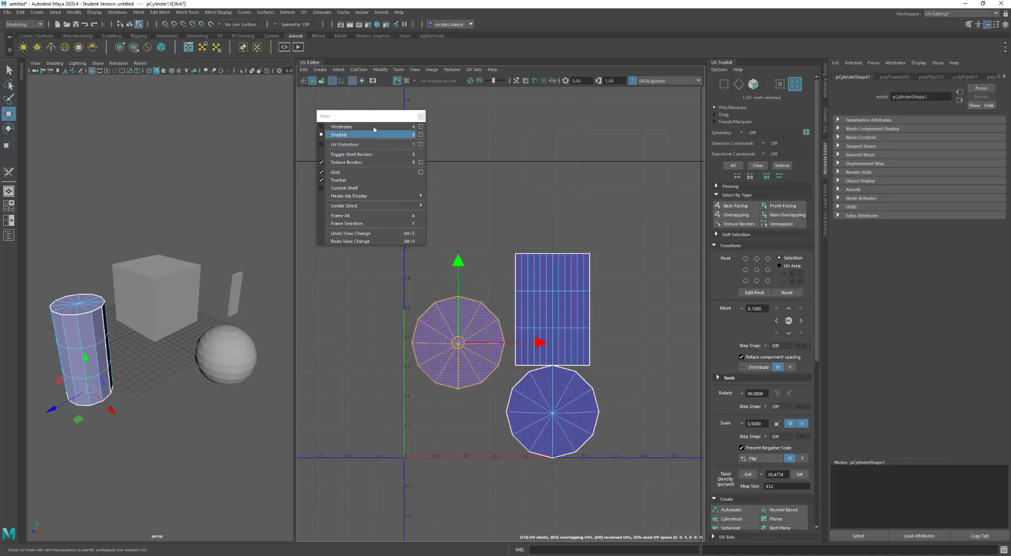
Step: Turn on multi-color shell shading and move the side shell slightly up, away from the cap below it
click(313, 82)
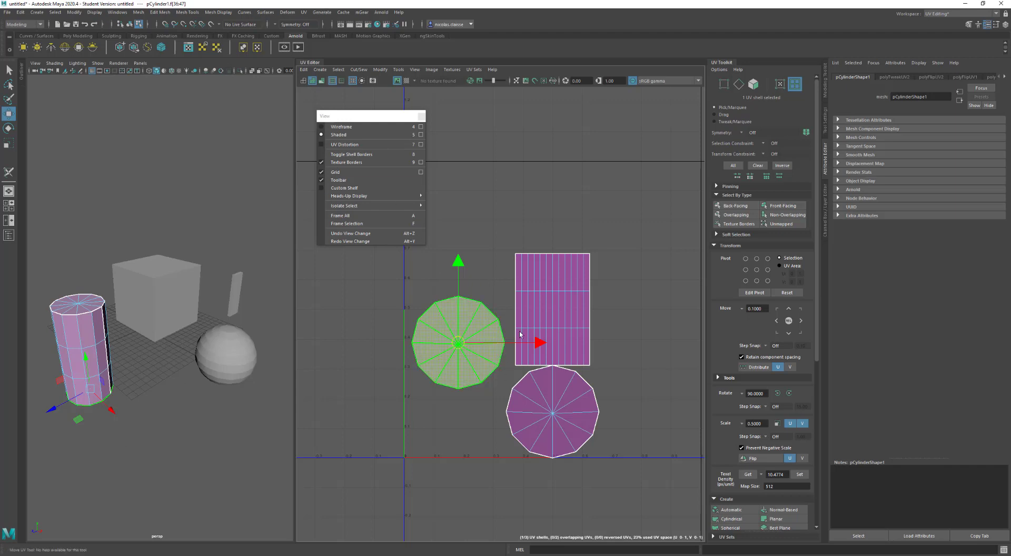
click(564, 307)
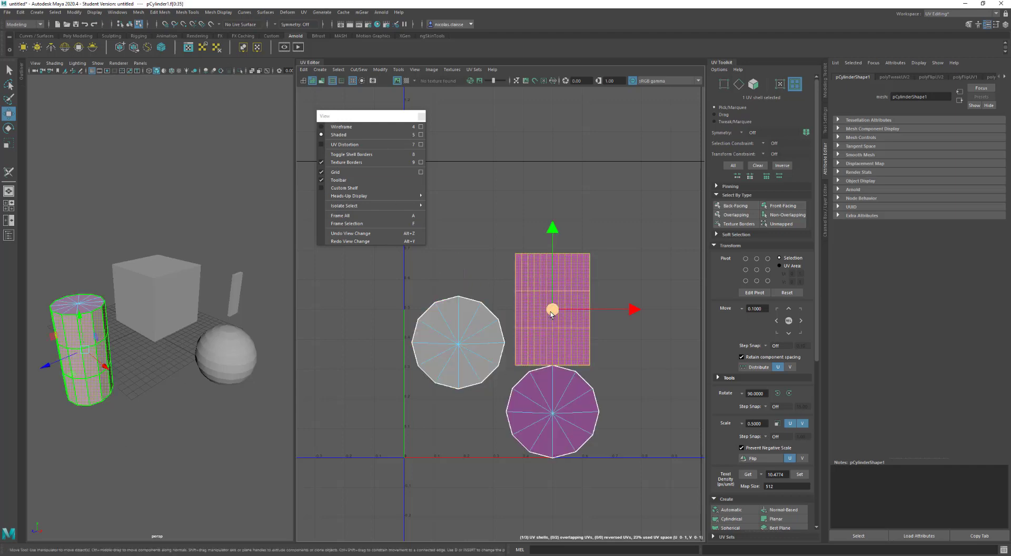
drag(554, 311, 558, 277)
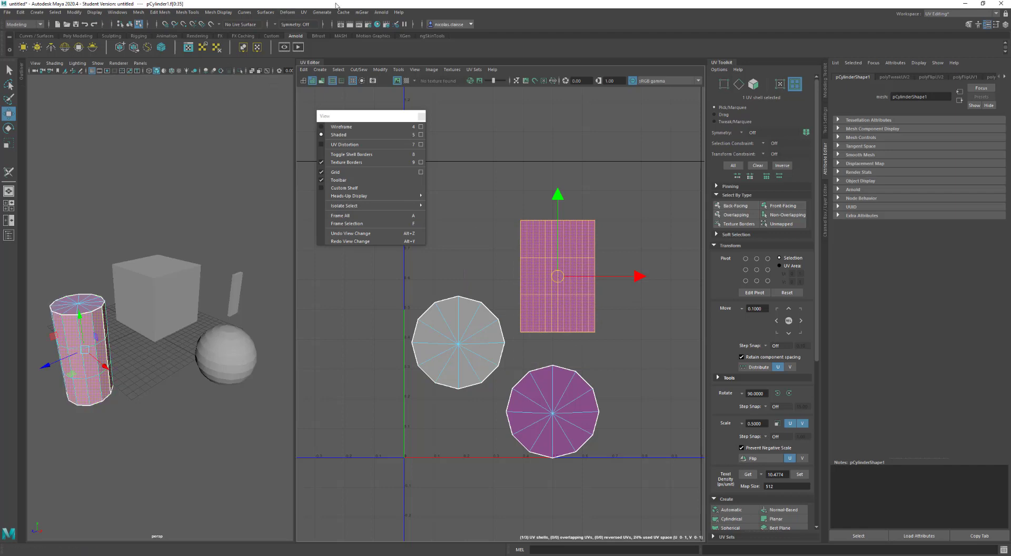
Step: With the 3D Cut and Sew UV Tool, cut the cylinder side around its upper horizontal edge loop and down the vertical edges below
click(304, 12)
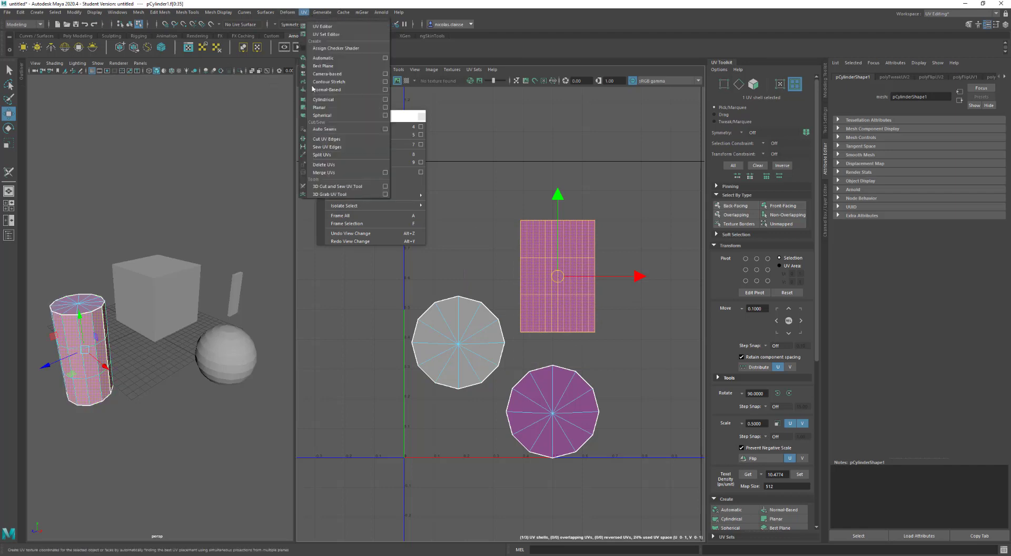
click(331, 188)
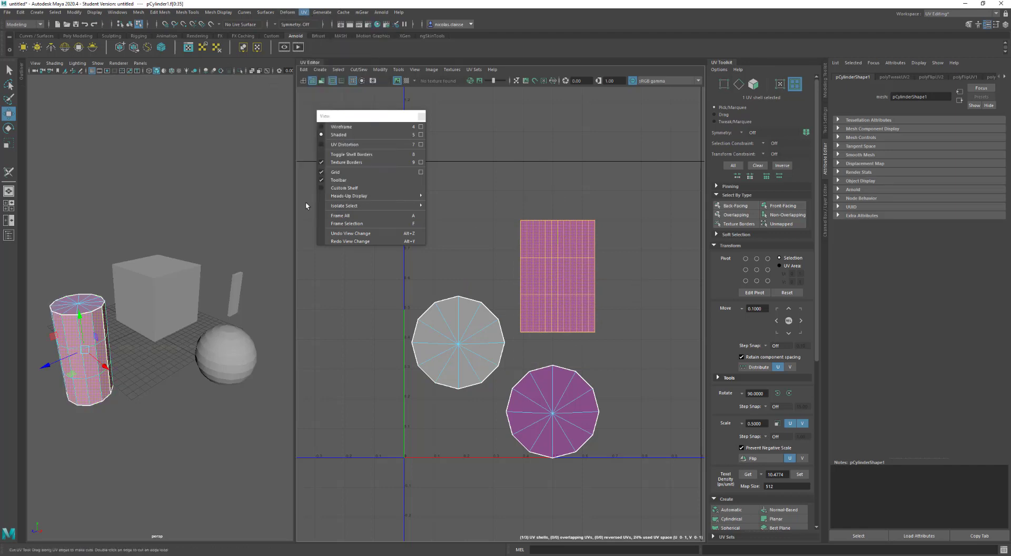
double_click(74, 347)
drag(80, 349, 85, 375)
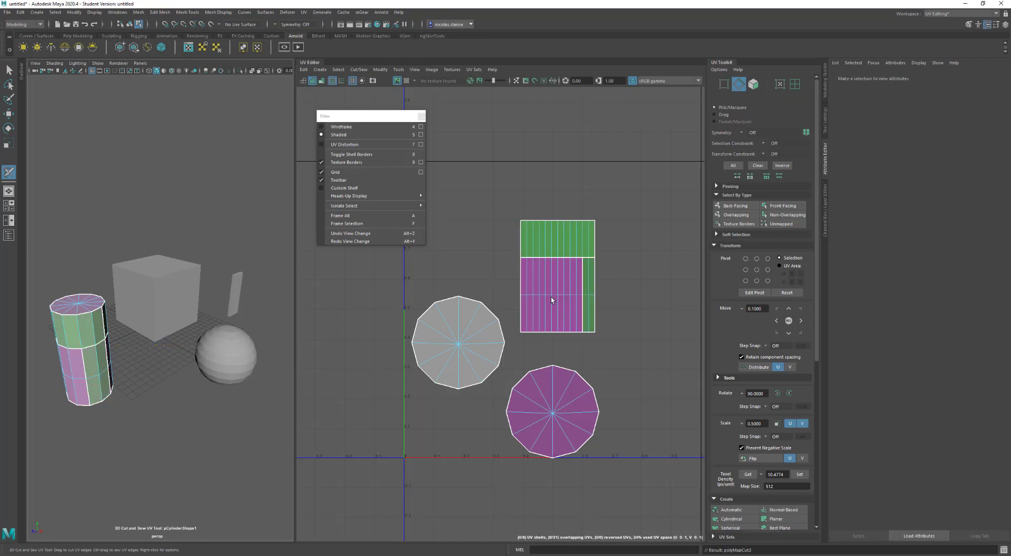
Step: Sew the vertical cut and the horizontal edge loop of the cylinder side back together
ctrl+click(83, 371)
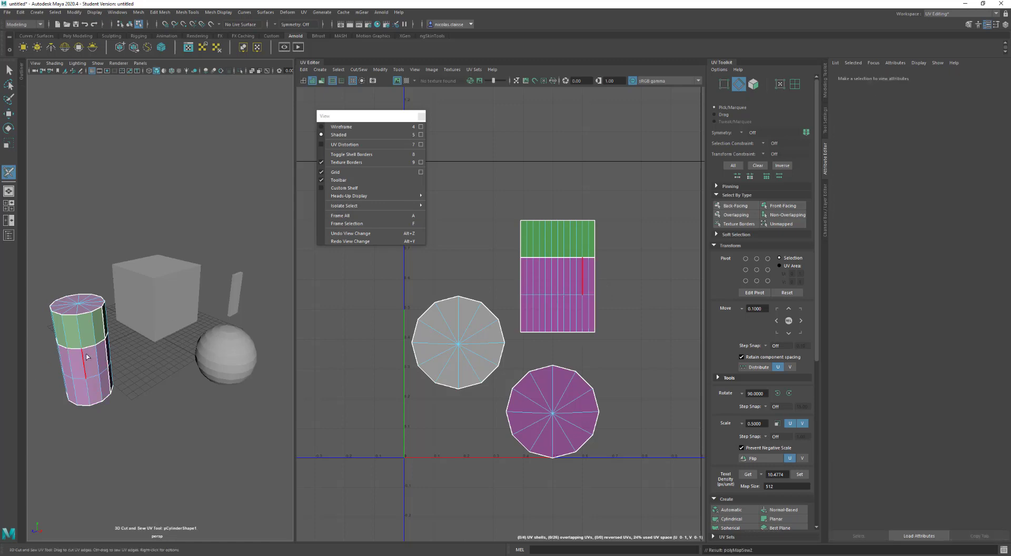
ctrl+click(78, 350)
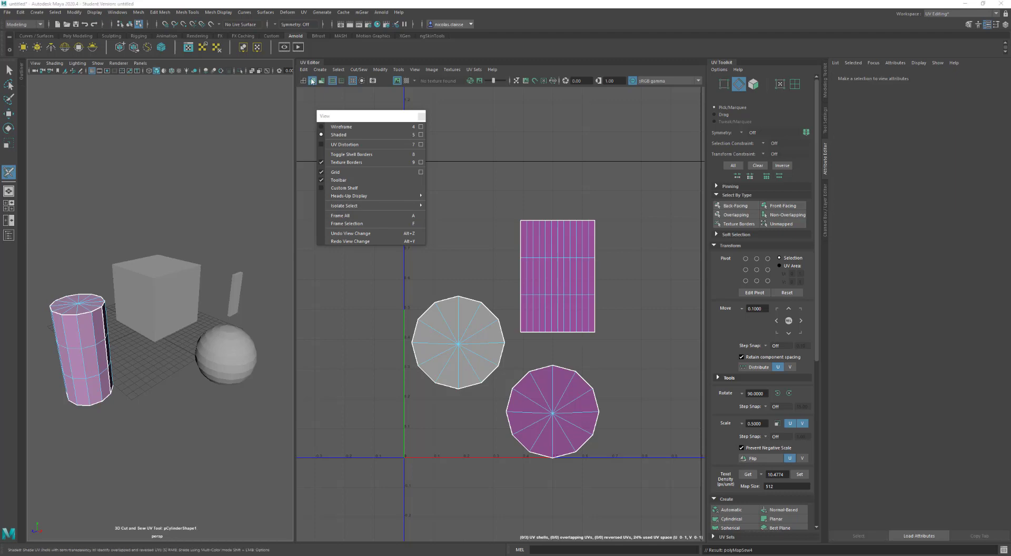
Step: Review the UV Map Shading options, trying the Front and Back Facing color mode before returning to Multi-Color and closing without applying
shift+click(312, 81)
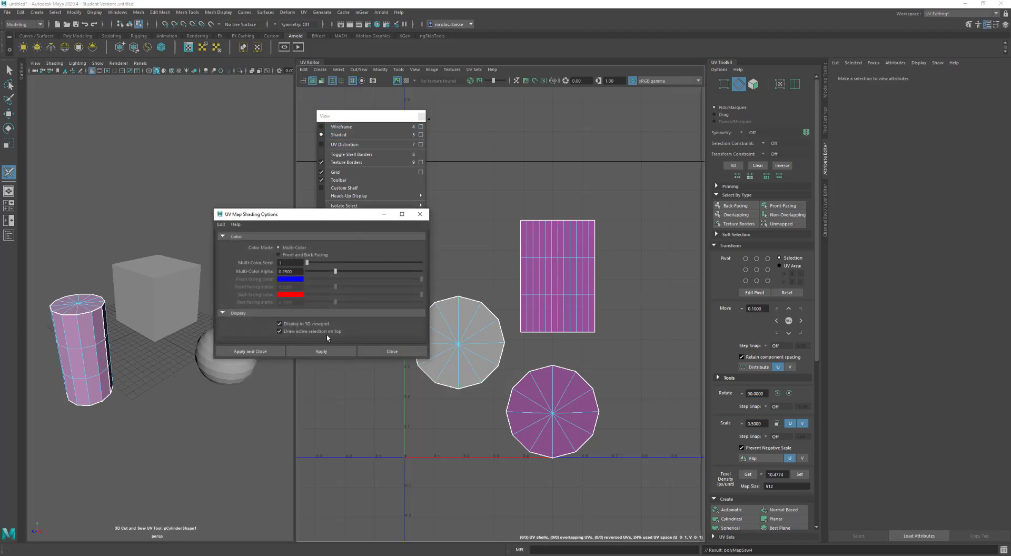
click(314, 255)
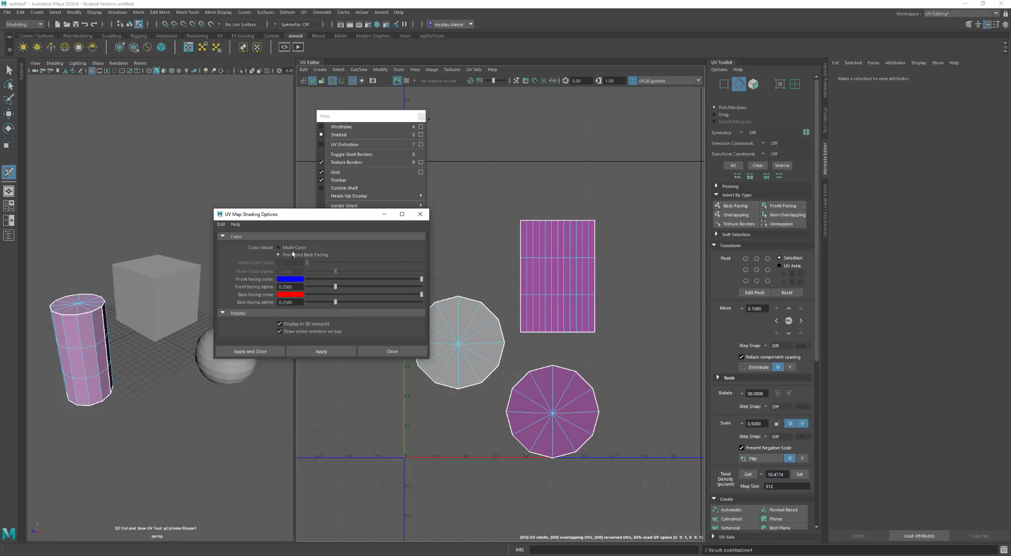
click(293, 247)
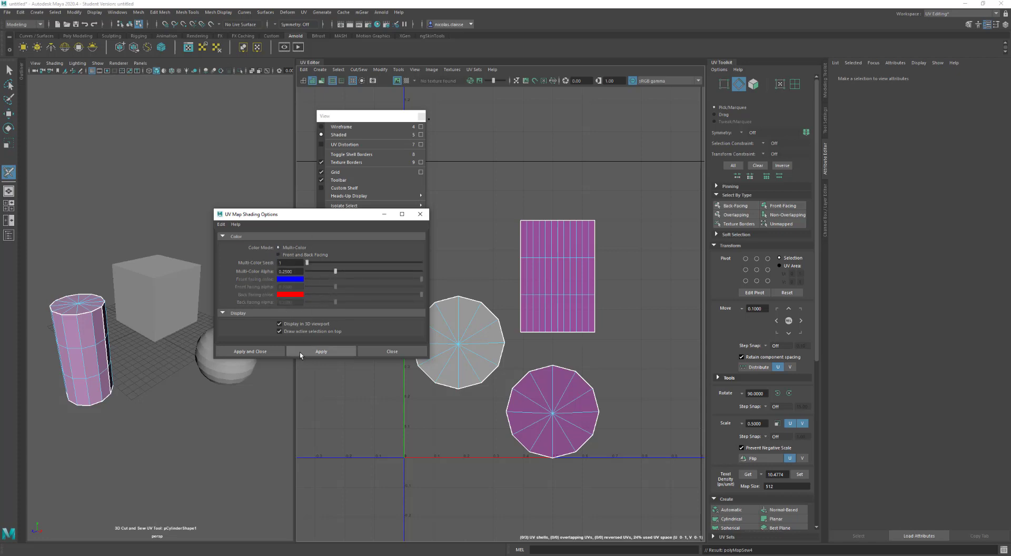
click(374, 352)
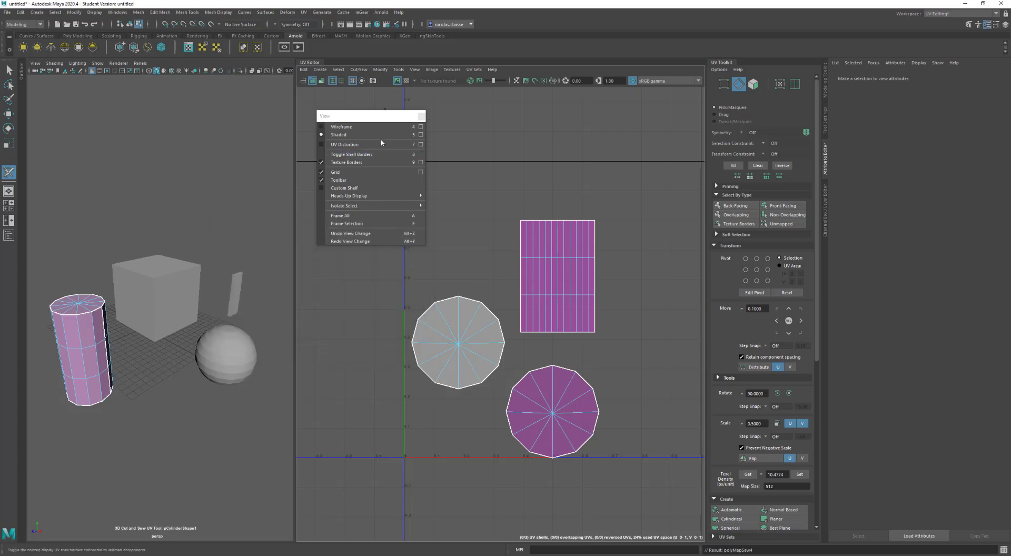
Step: Turn on the UV distortion display and show the sphere's UV layout
click(322, 81)
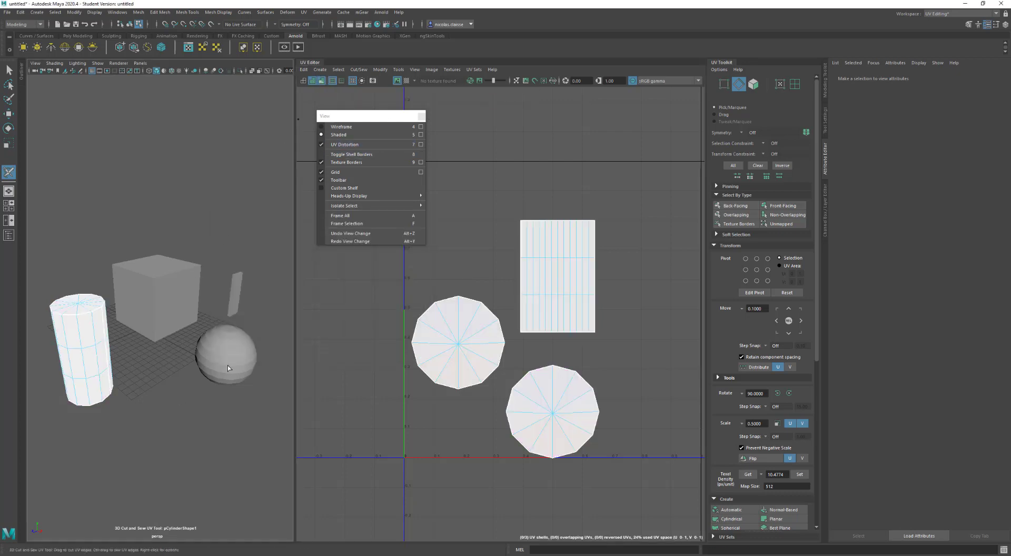
click(245, 373)
scroll(546, 293, down, 3)
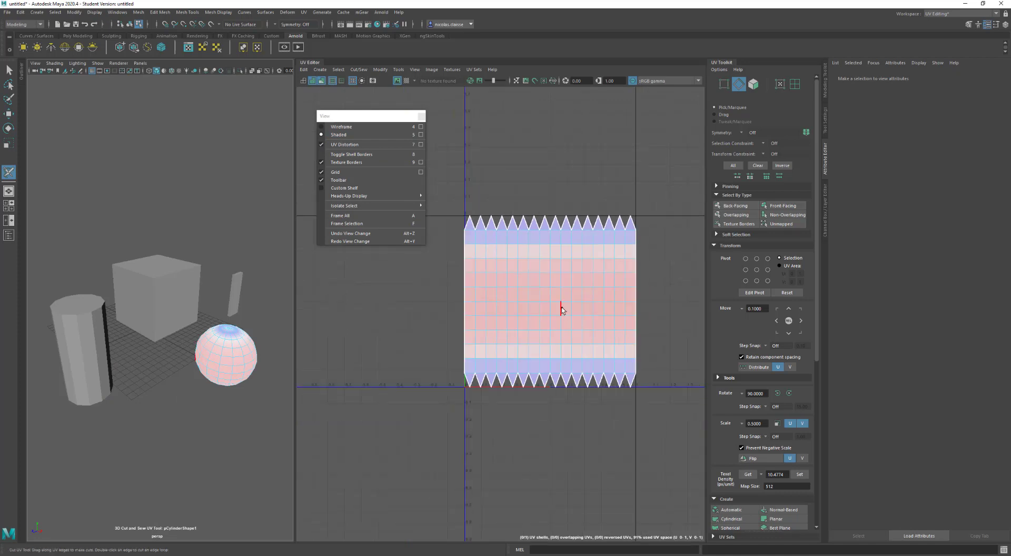
Step: Select the horizontal edge loop around the middle of the sphere's UVs and cut the layout there
alt+middle_drag(541, 314, 501, 318)
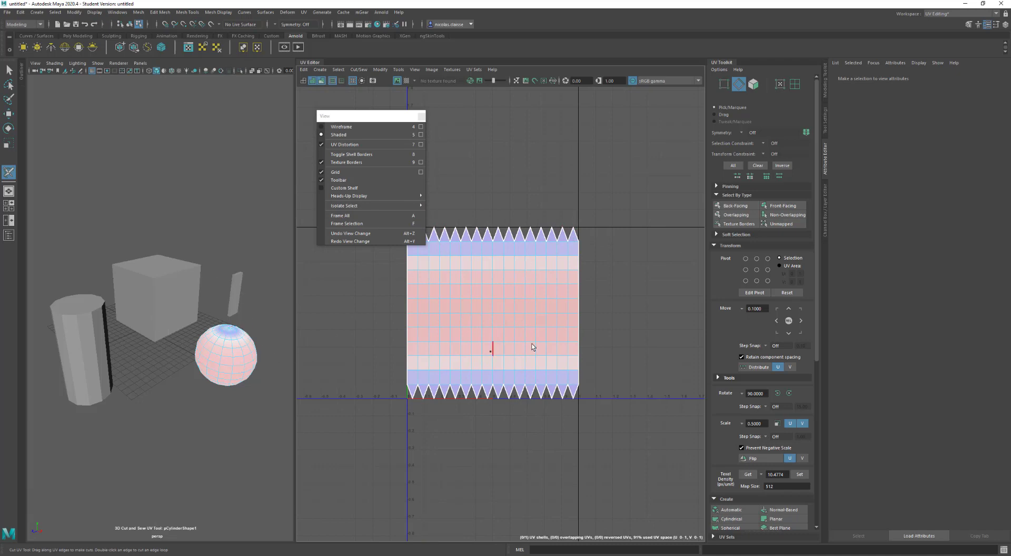
double_click(486, 315)
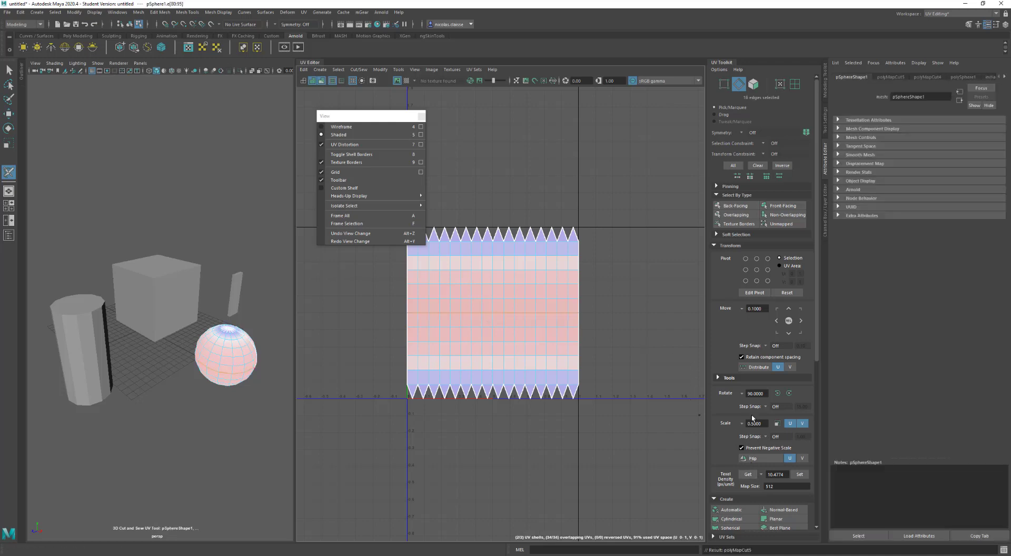
scroll(742, 442, down, 5)
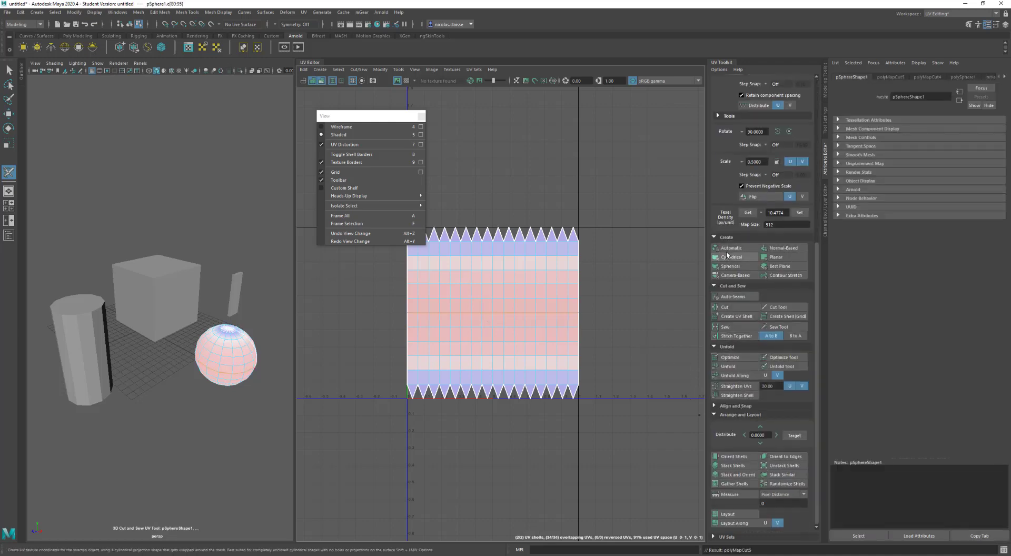
click(724, 307)
Step: Select the upper half of the sphere's UVs as a shell and scale it uniformly down to a little over half its size
right_click(529, 282)
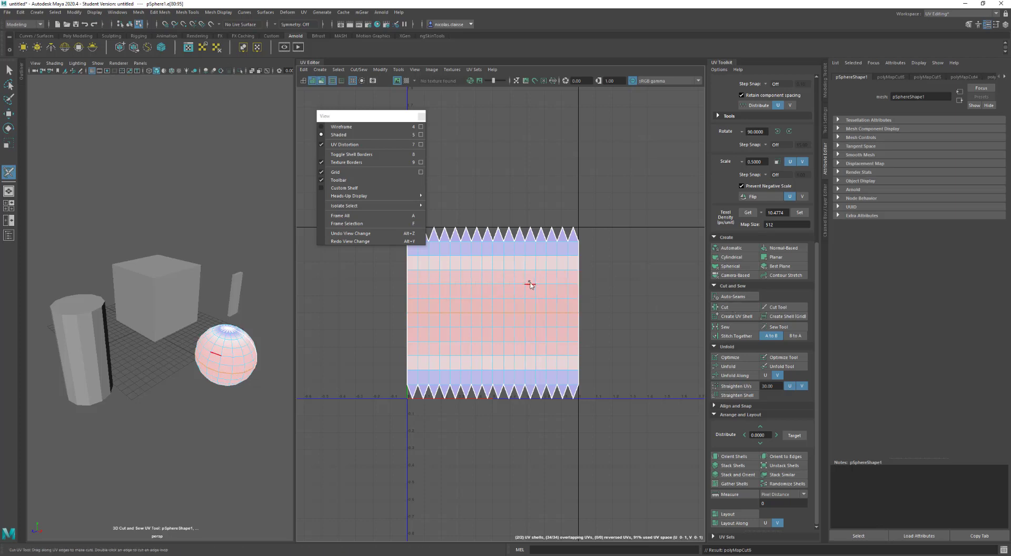
key(w)
click(531, 284)
right_click(531, 283)
right_drag(530, 283, 507, 273)
click(507, 272)
key(r)
middle_drag(507, 273, 460, 268)
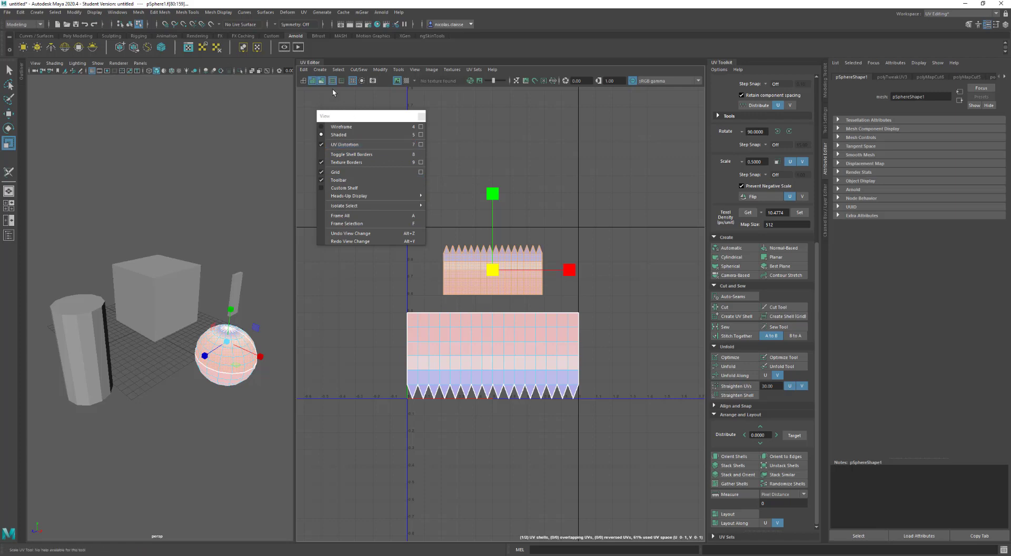
Step: Toggle the distortion display off and on, switch its evaluation to a per-object basis, and clear the shell selection
click(322, 81)
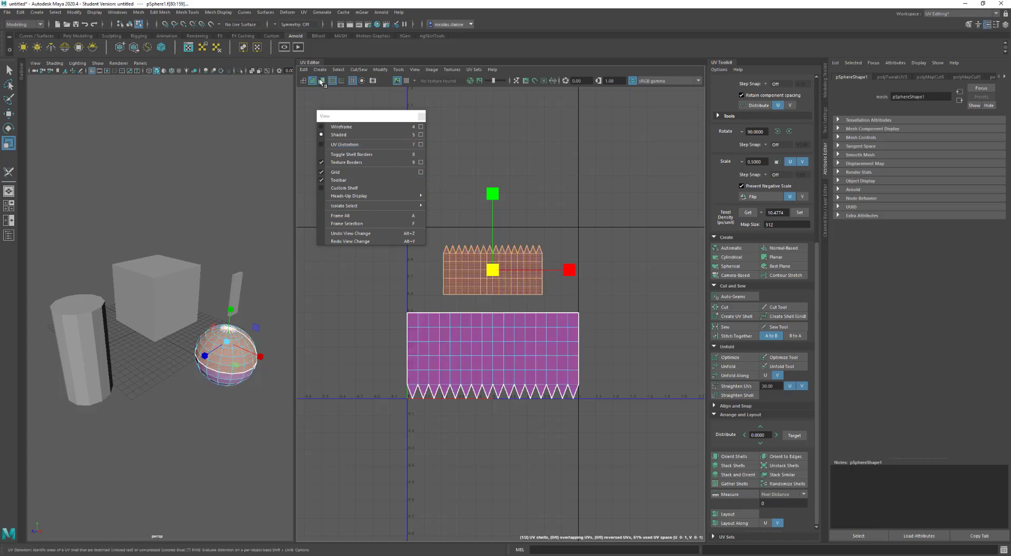
click(322, 81)
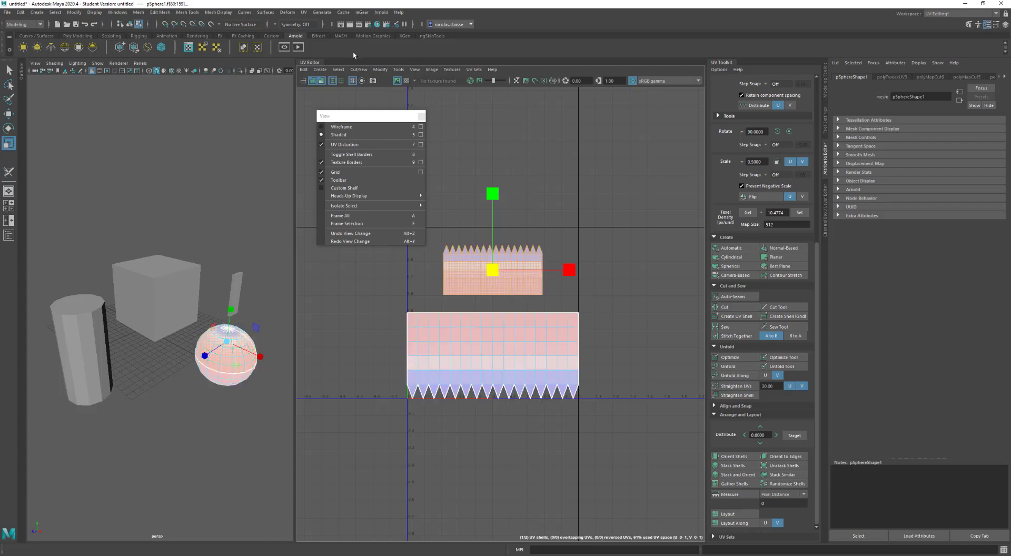
right_click(320, 82)
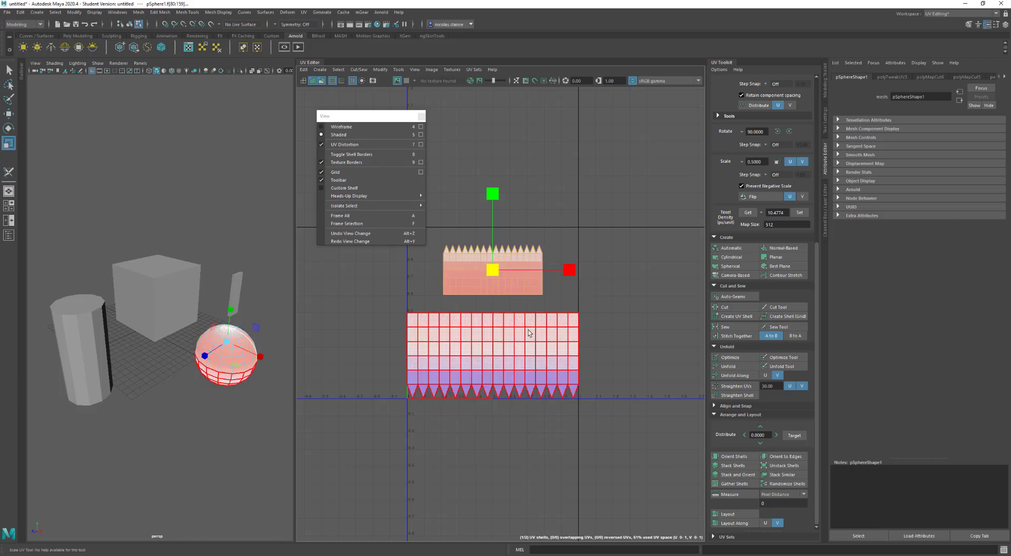
scroll(551, 308, up, 2)
alt+middle_drag(548, 277, 591, 285)
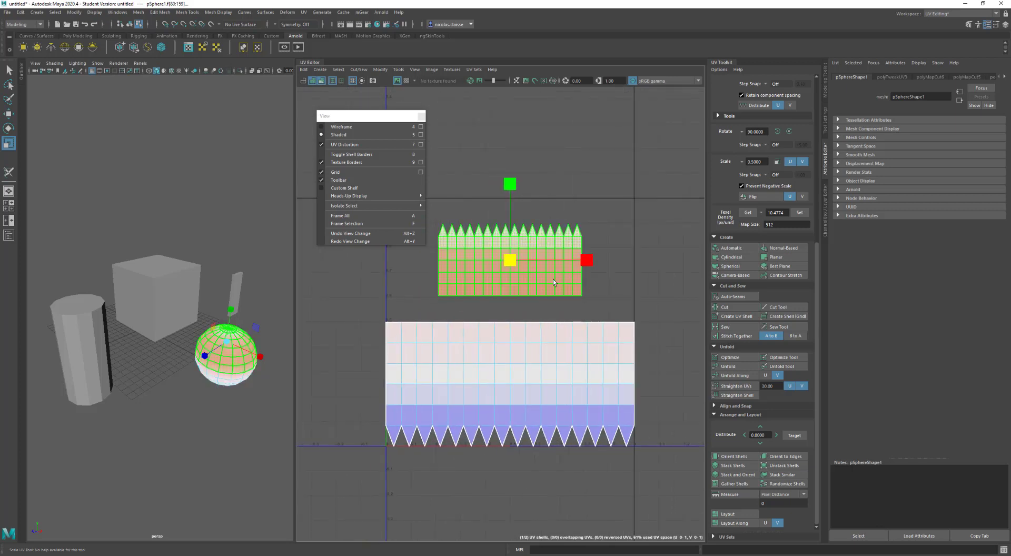
click(619, 289)
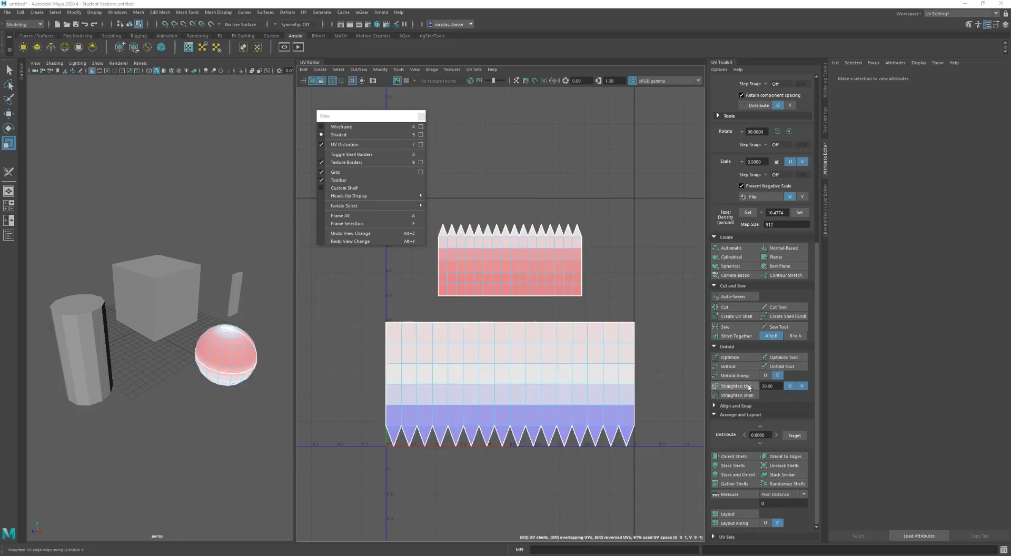
Step: Select the smaller upper sphere shell, unfold it, and clear the selection
click(514, 261)
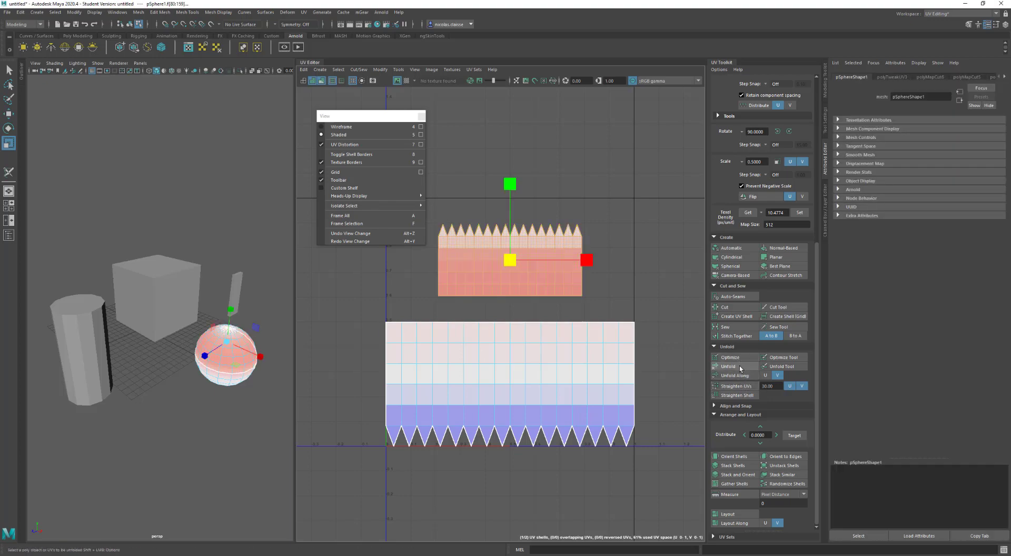
click(740, 367)
click(639, 244)
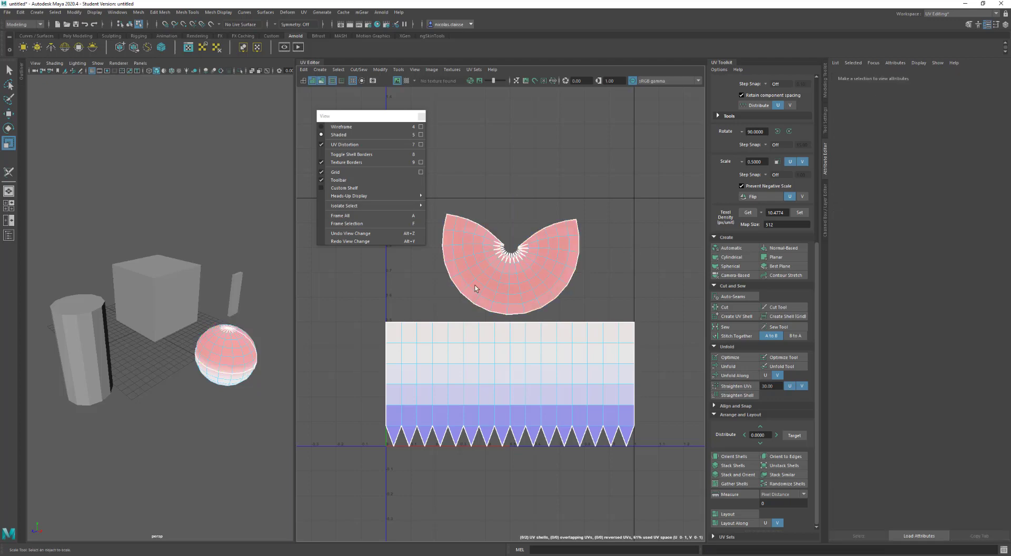
Step: Compare the sphere shells with and without the distortion display, leaving distortion shading off
click(321, 81)
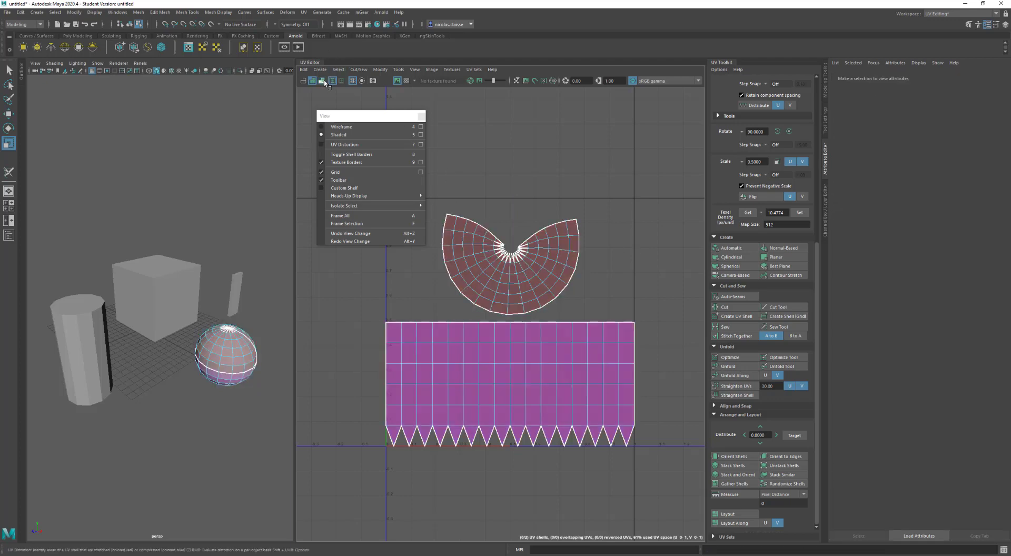
click(322, 81)
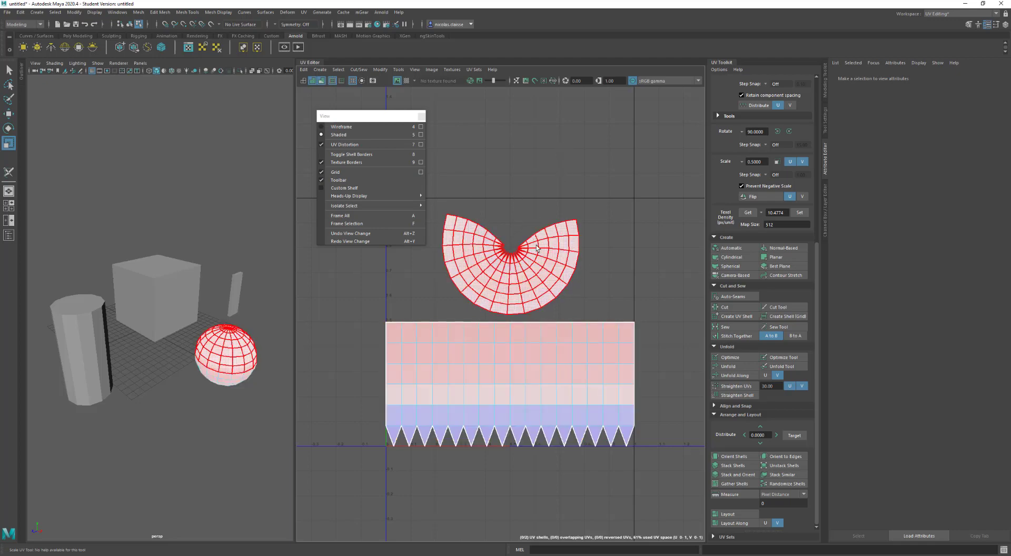
click(322, 82)
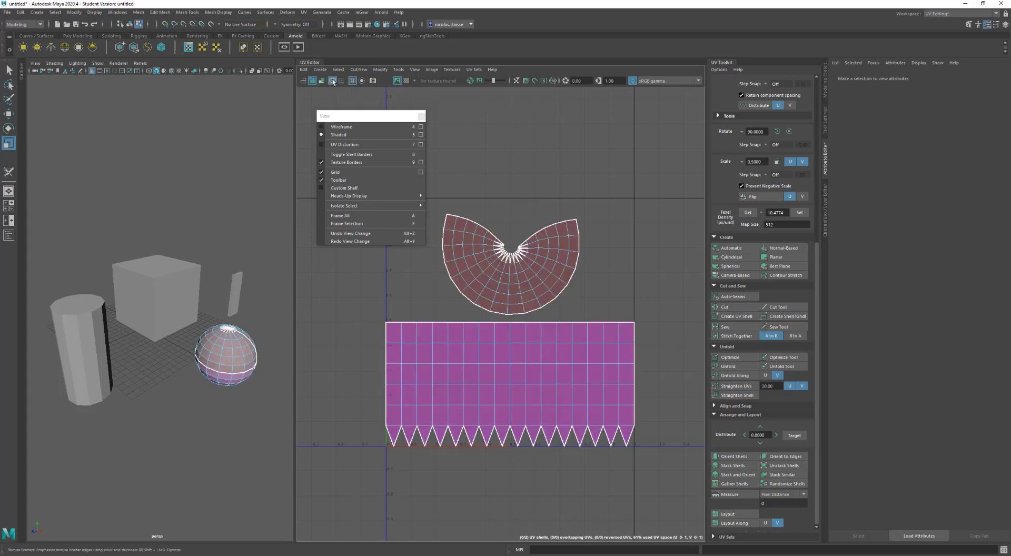
Step: Toggle the texture borders off and on, and check the Texture Borders options without changing them
click(333, 82)
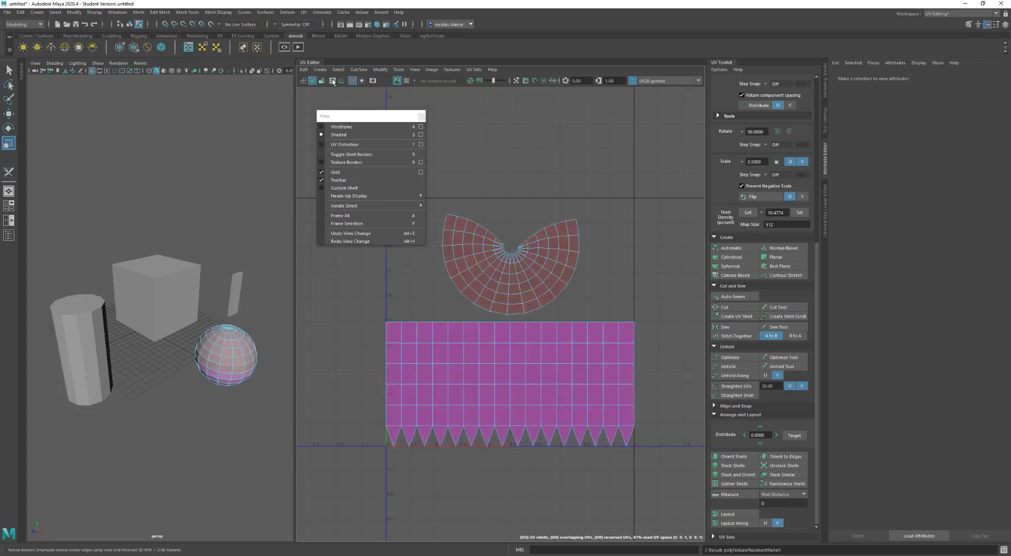
click(333, 81)
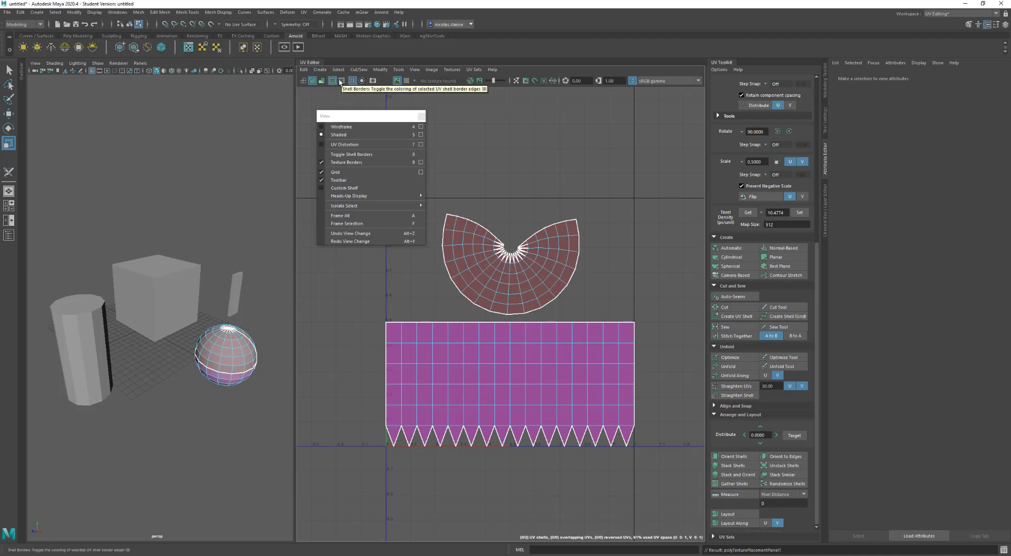
shift+click(333, 82)
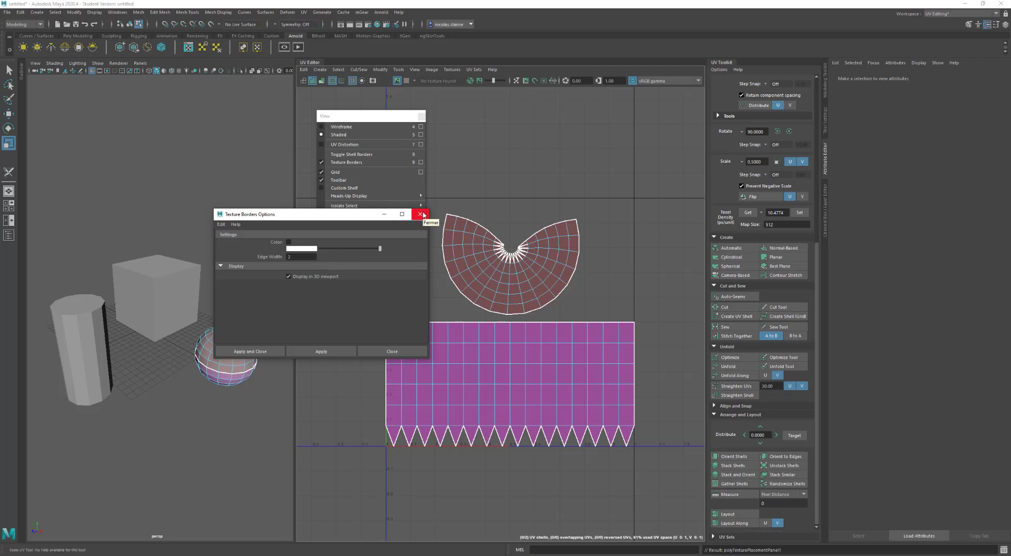
click(422, 215)
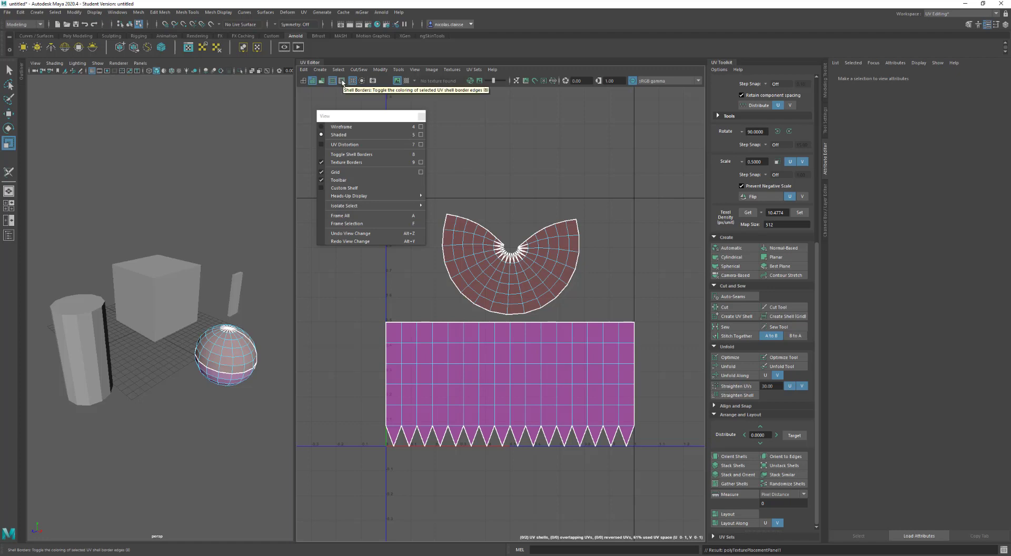
Step: Toggle shell border coloring and select the border edges along the opening of the unfolded upper sphere shell in edge mode
click(342, 80)
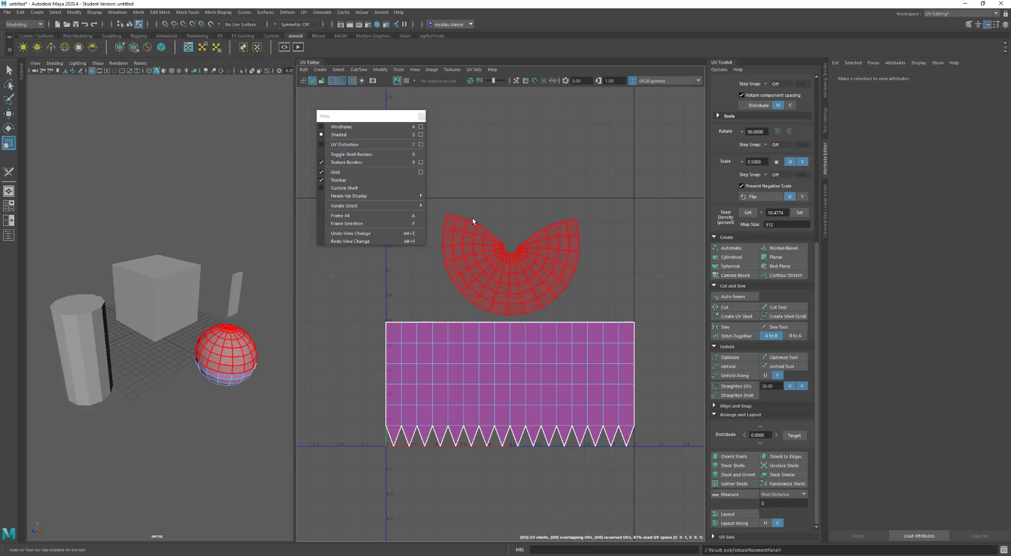
right_drag(473, 218, 473, 198)
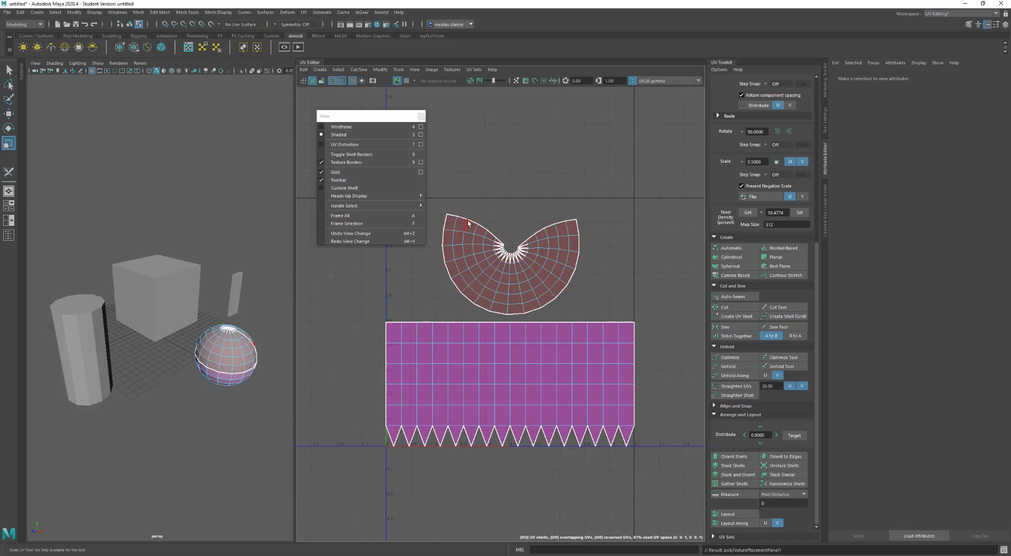
click(473, 224)
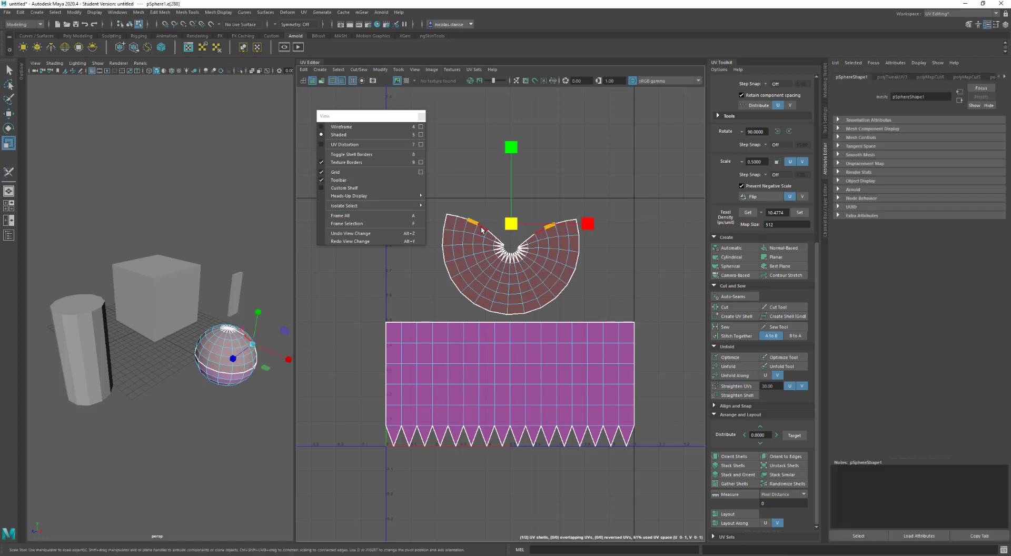
double_click(481, 230)
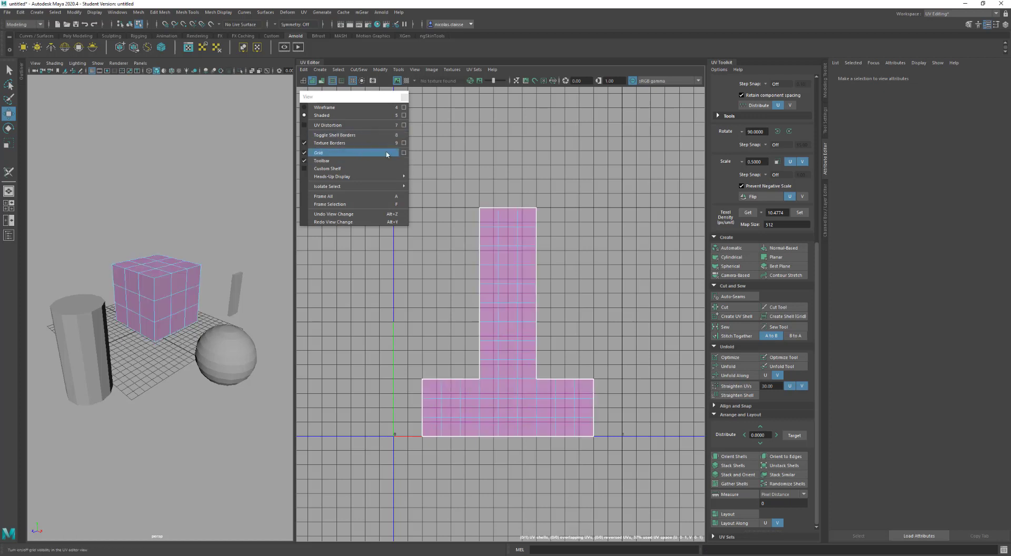
Step: Set the UV Editor grid options to draw grid lines every 1 unit and apply the change
click(403, 153)
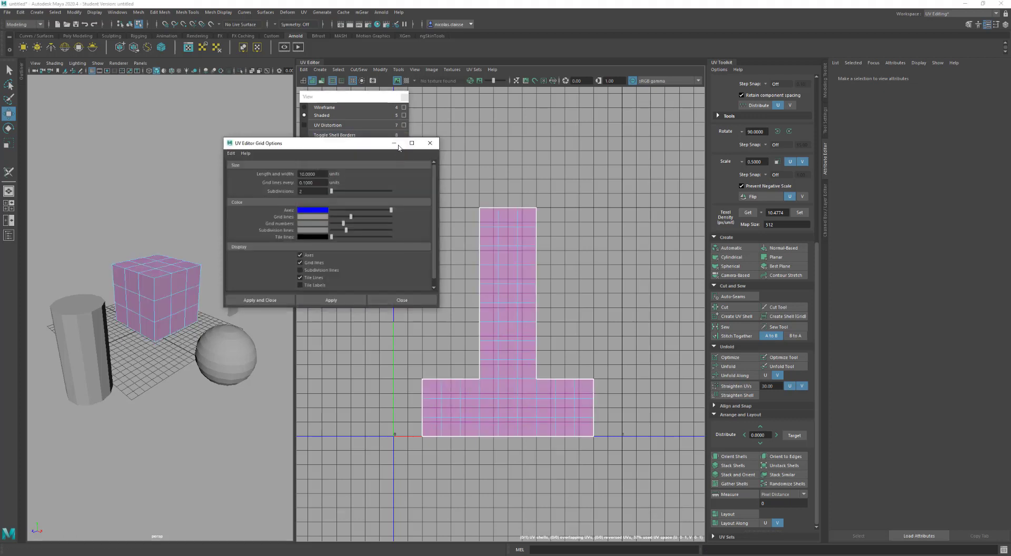
drag(377, 146, 337, 141)
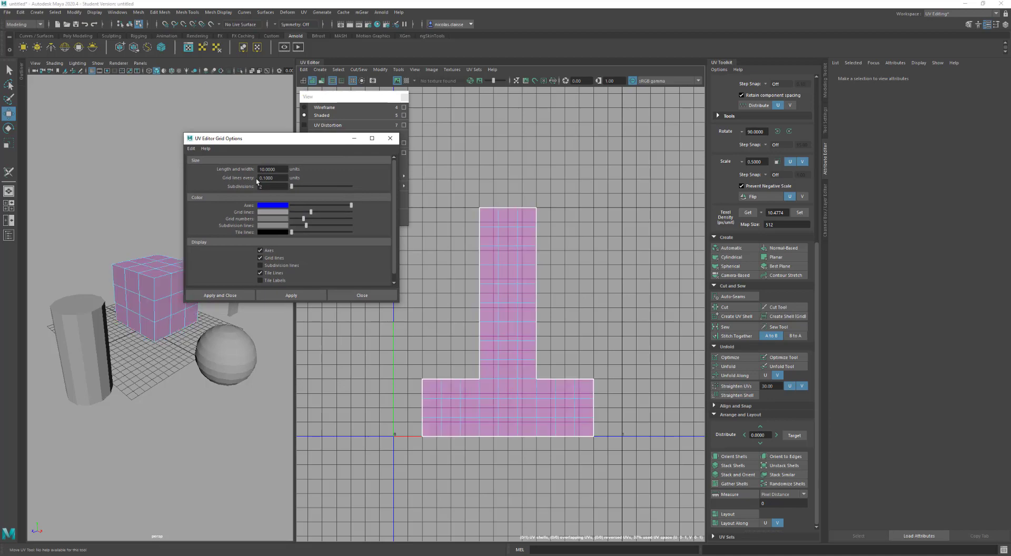
scroll(607, 360, down, 10)
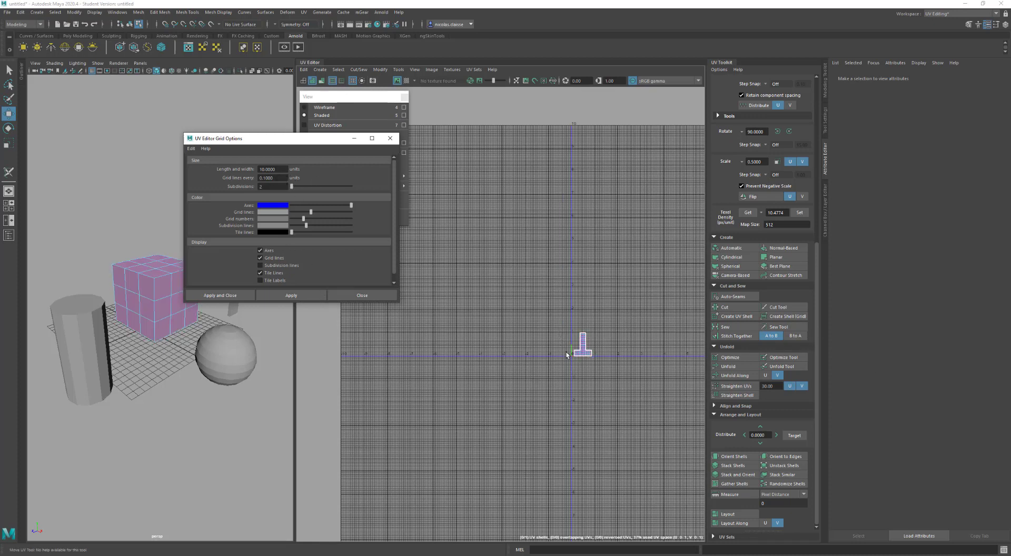
double_click(285, 179)
text(1)
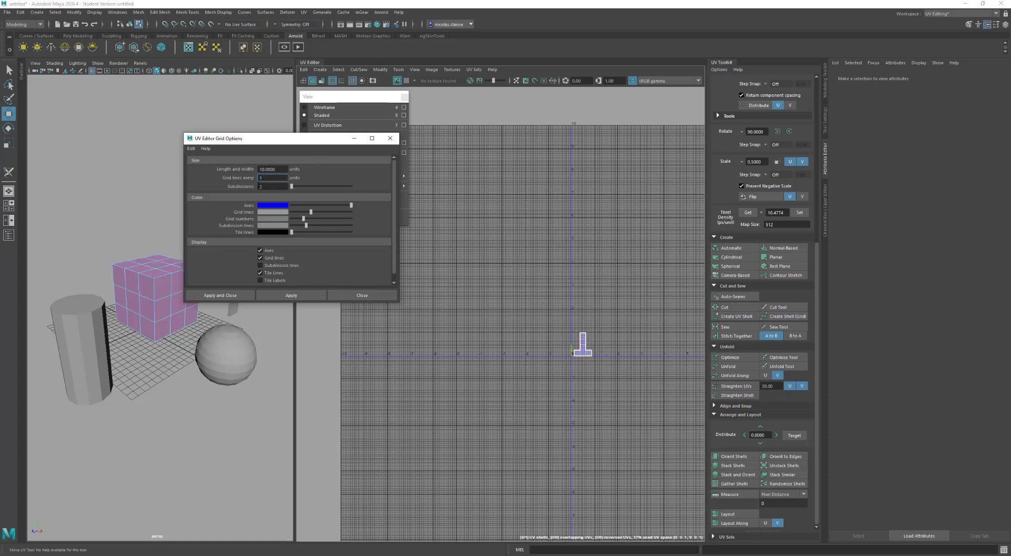
click(291, 295)
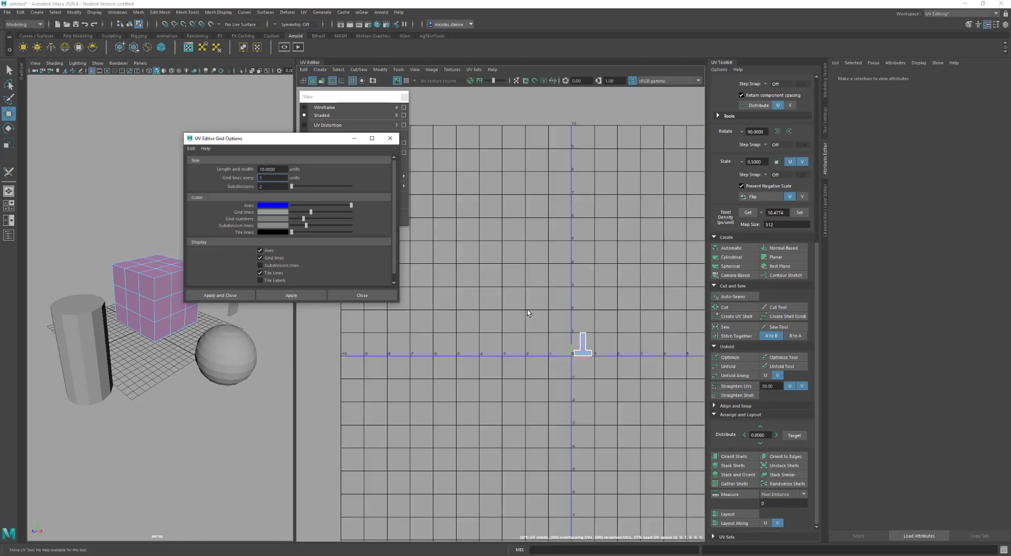
Step: Set the grid subdivisions to 16, enable subdivision lines in a near-white color, and apply the grid options
key(Tab)
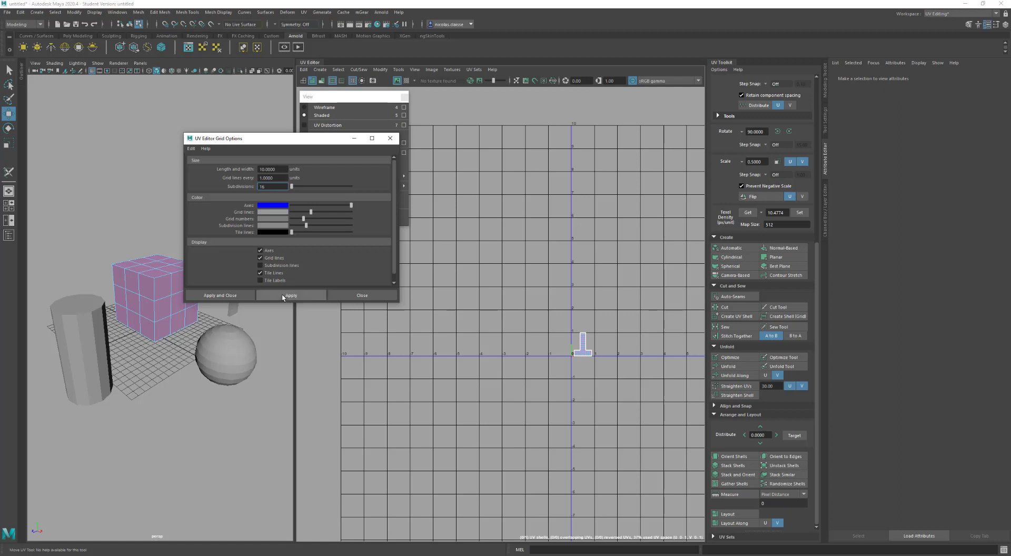
click(276, 266)
drag(307, 226, 329, 226)
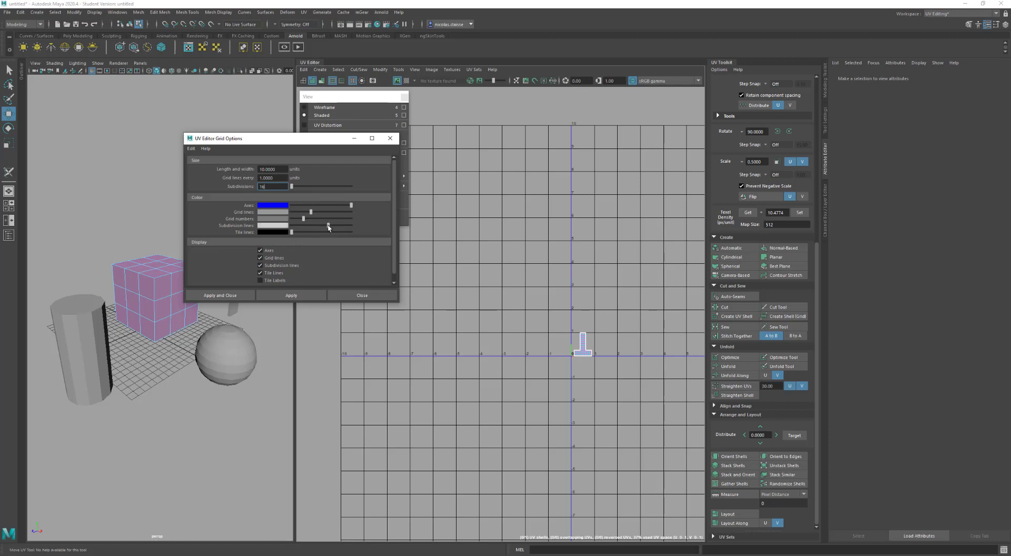
click(295, 295)
scroll(541, 355, up, 5)
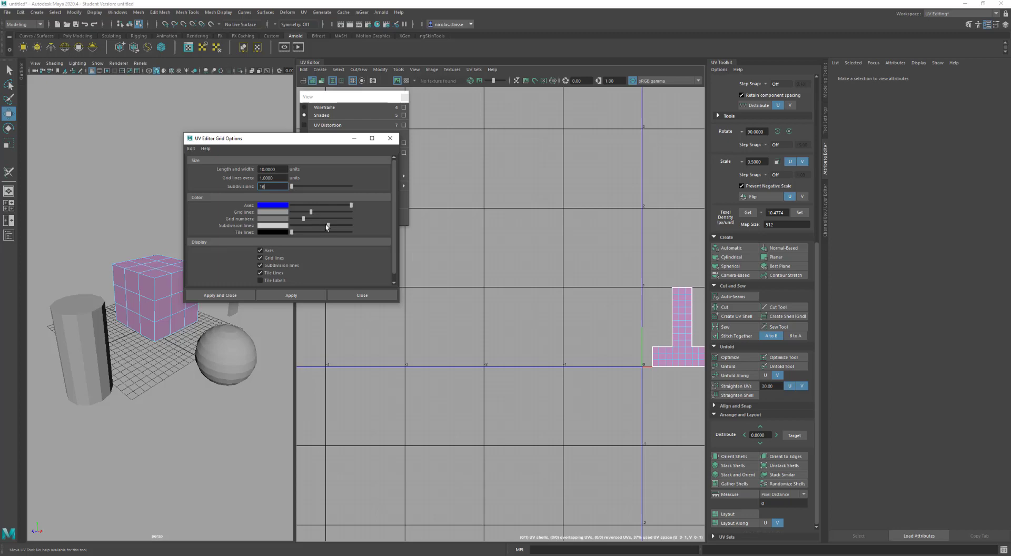
drag(328, 226, 341, 227)
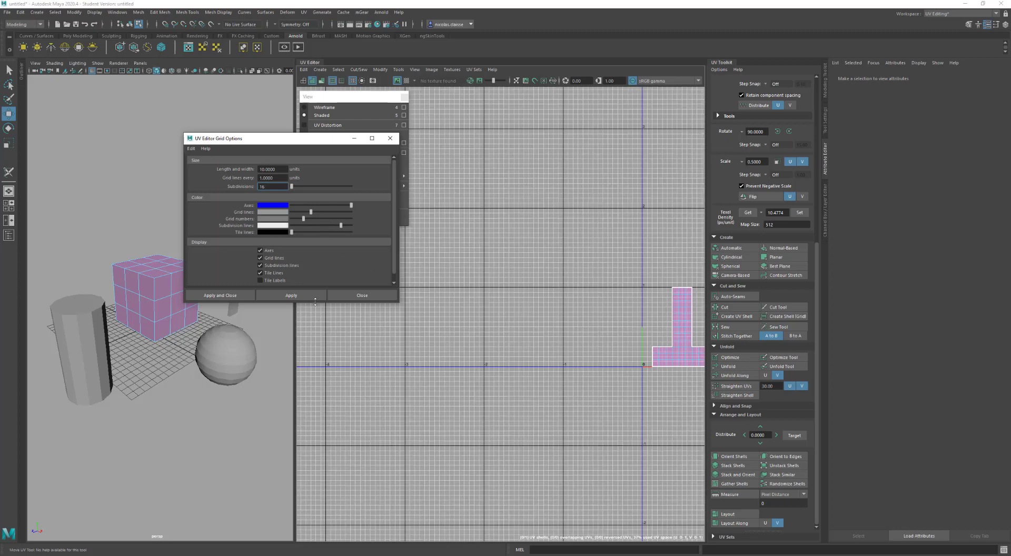
scroll(595, 335, down, 4)
alt+middle_drag(601, 340, 484, 322)
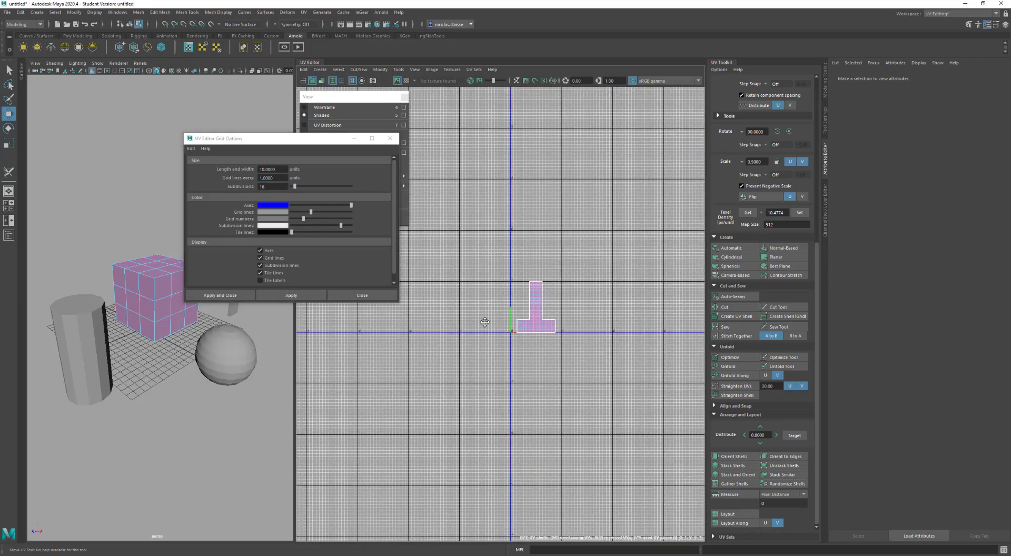
scroll(494, 333, up, 4)
alt+middle_drag(539, 291, 473, 343)
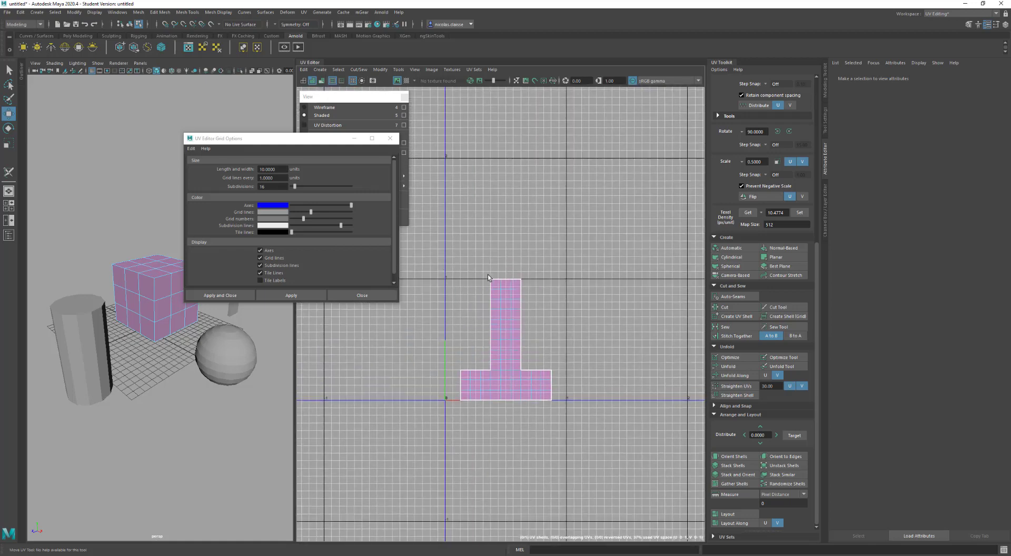
Step: Set the grid subdivisions to 8 and apply the change
click(502, 308)
double_click(277, 187)
text(8)
key(Return)
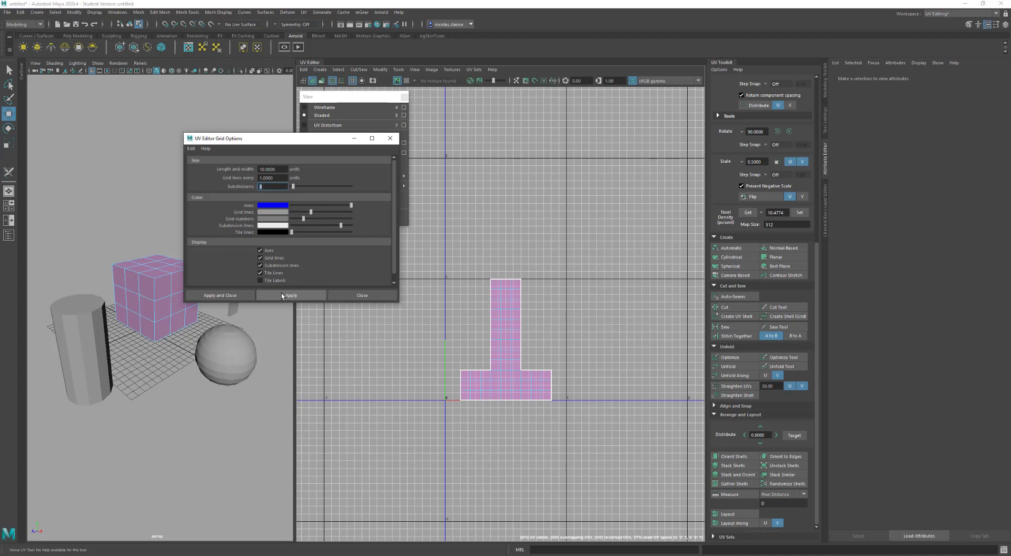
click(311, 295)
Step: Switch to shell selection in the UV Editor and select the cube's T-shaped UV shell
click(505, 362)
scroll(506, 361, up, 4)
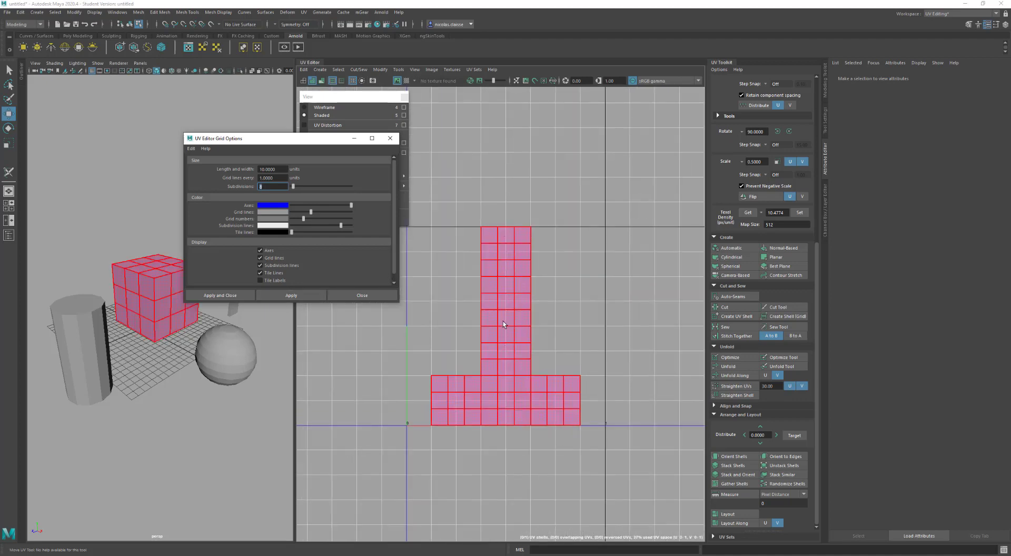
click(583, 325)
scroll(522, 270, up, 3)
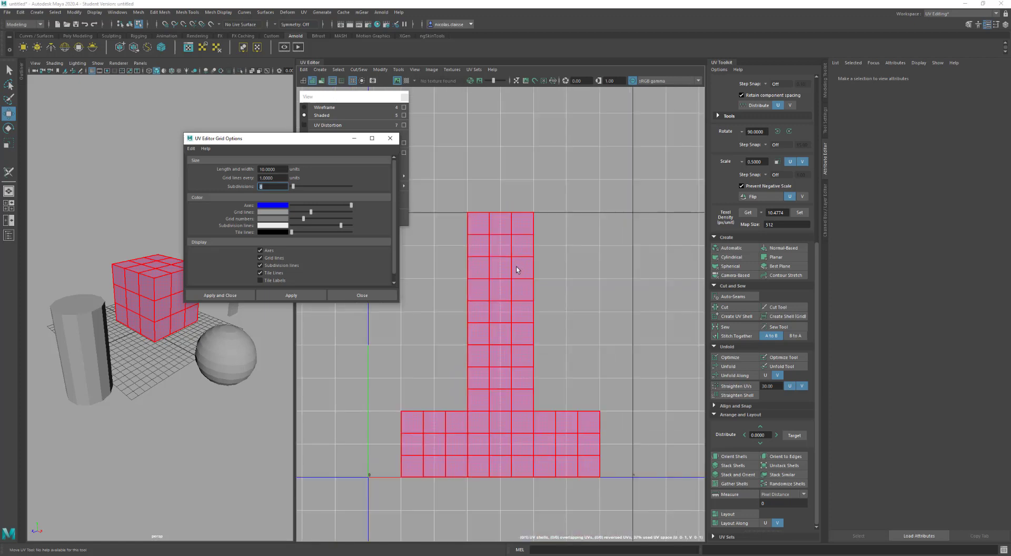
right_drag(529, 262, 504, 251)
click(504, 252)
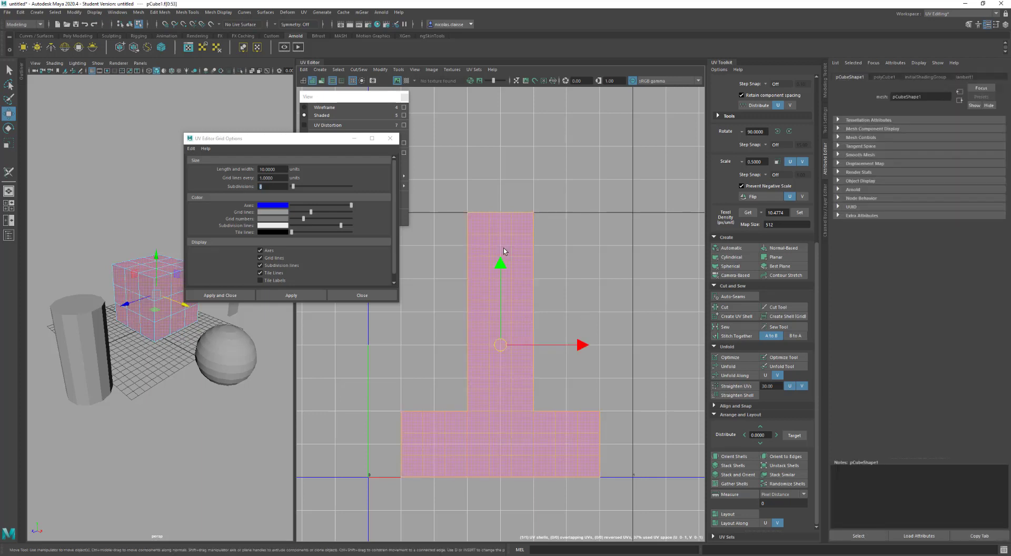
Step: Snap the shell's pivot to its lower-left corner and move the shell up two grid subdivisions with grid snapping
key(d)
key(v)
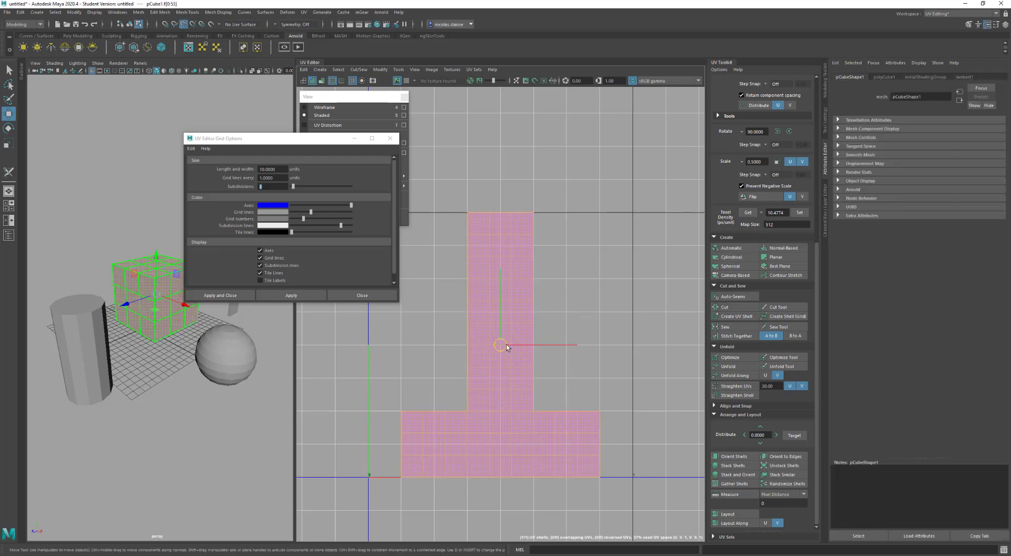
drag(502, 345, 402, 477)
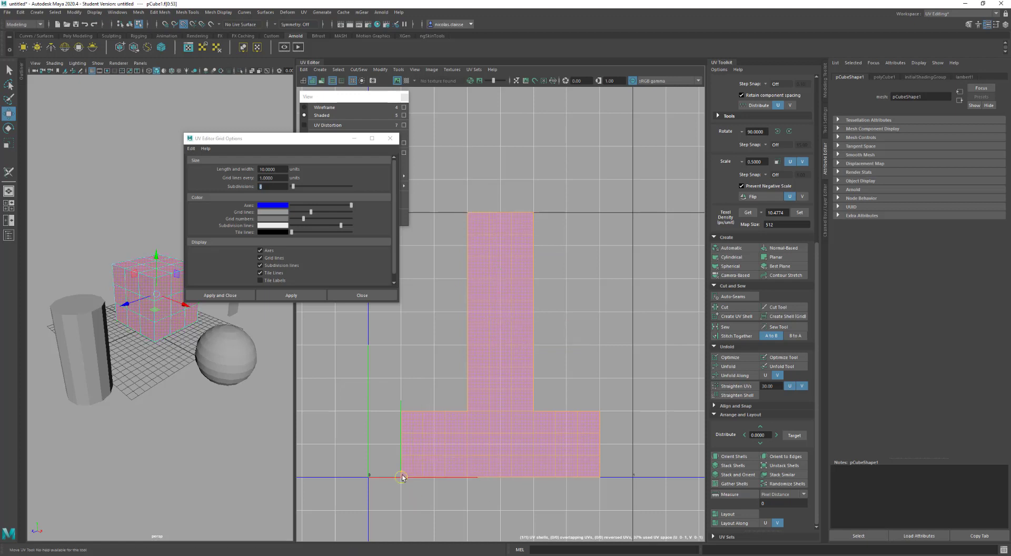
key(x)
drag(401, 477, 404, 414)
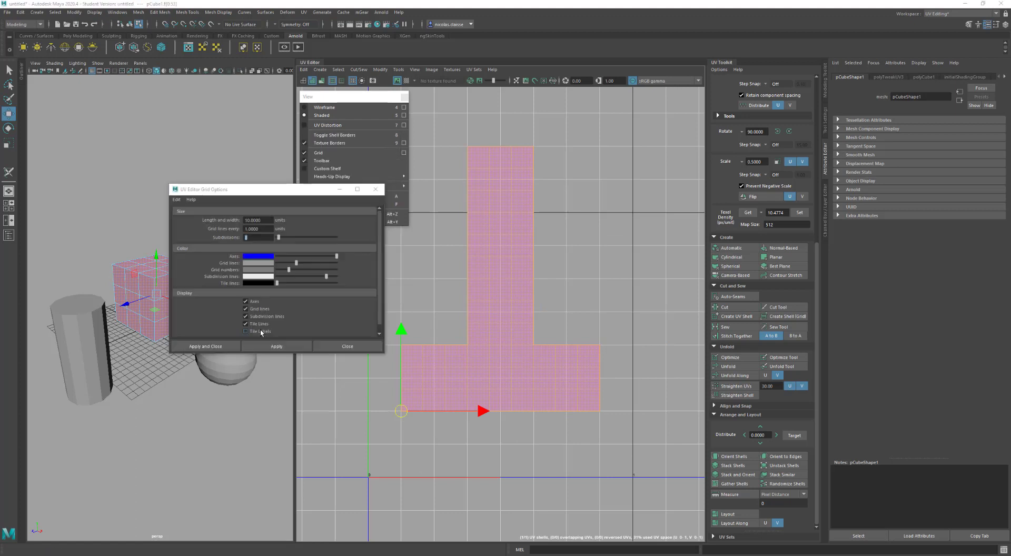
Step: Turn on the grid's tile labels, apply the setting, and close the grid options
click(264, 343)
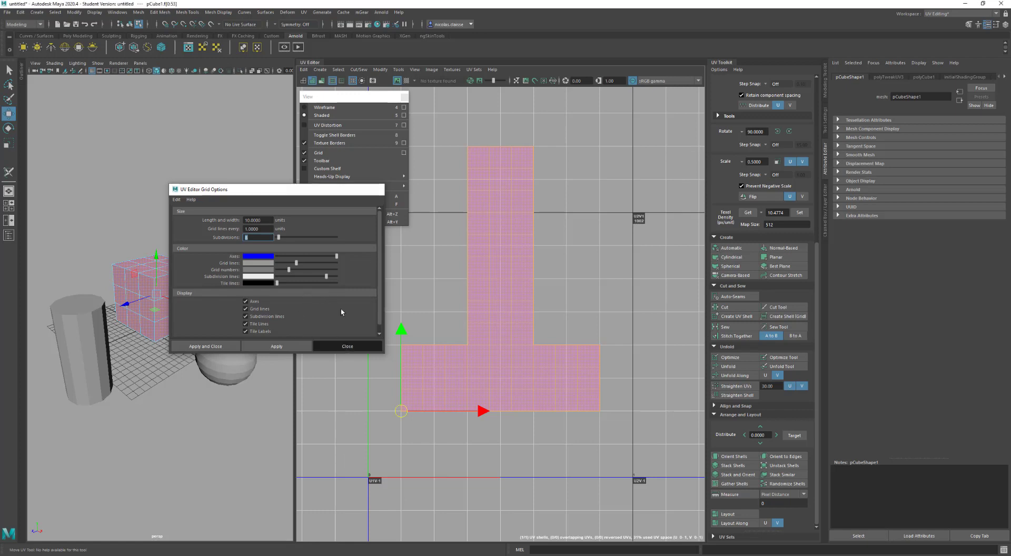
click(346, 347)
Step: Toggle the UV Editor toolbar off and on, and show and hide the custom shelf
click(331, 164)
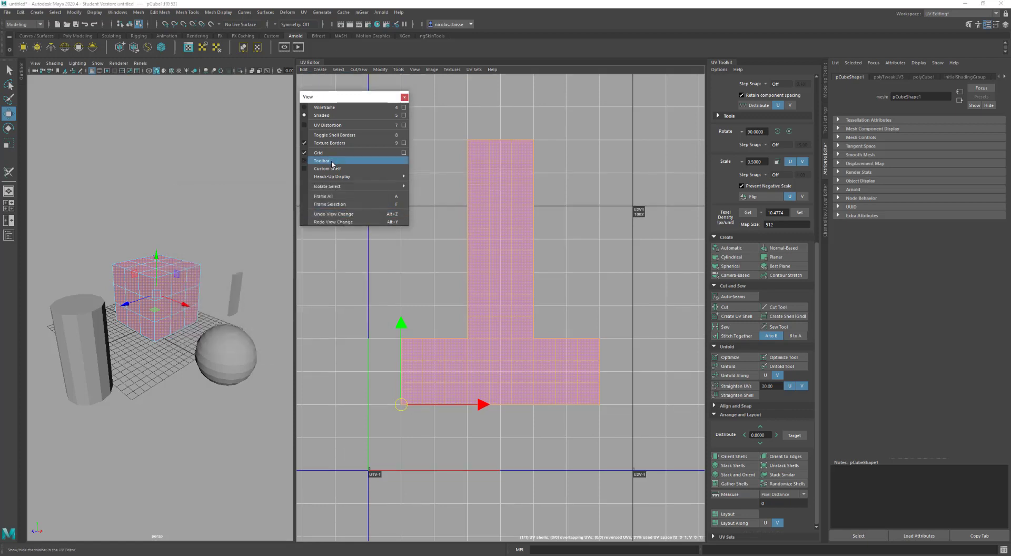
click(331, 164)
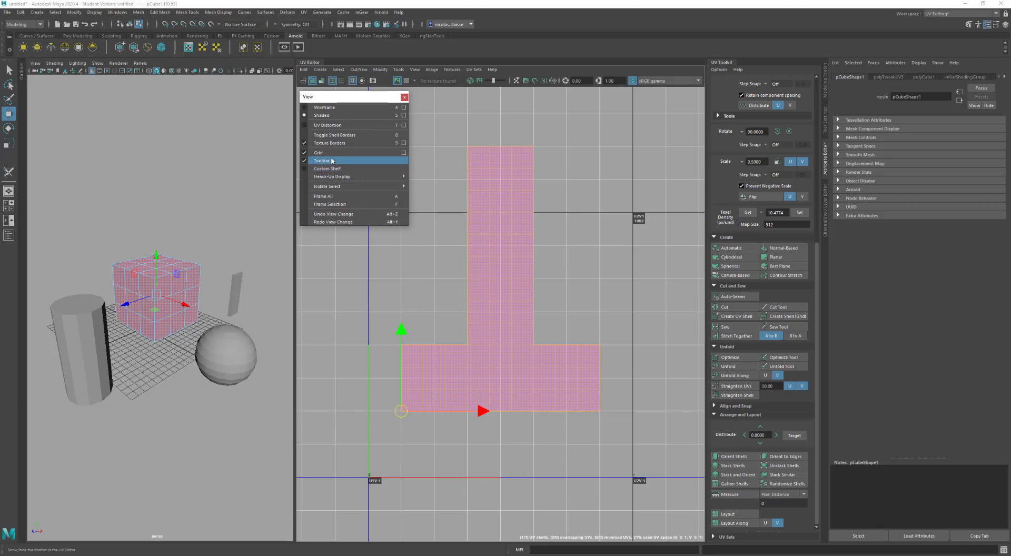
click(332, 164)
click(332, 163)
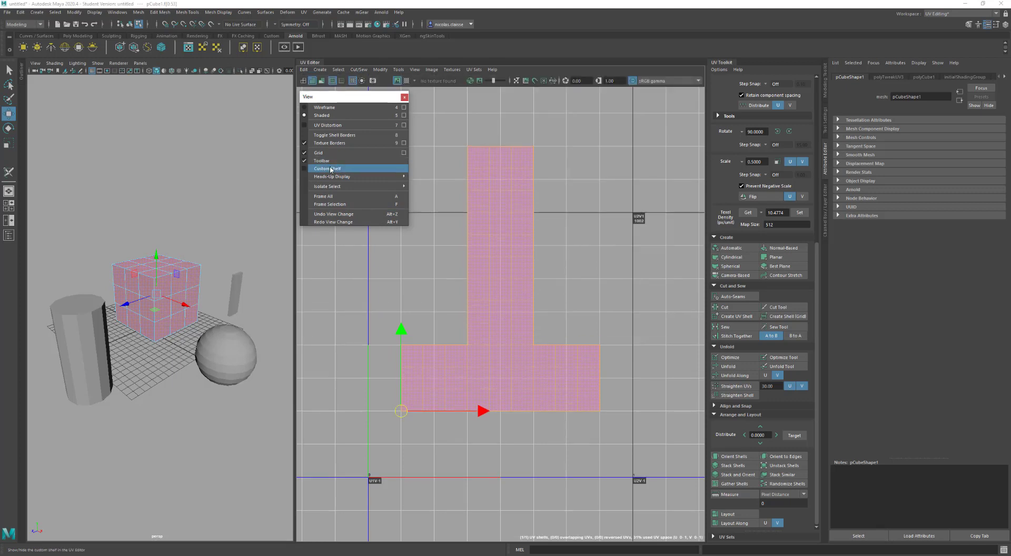
click(332, 169)
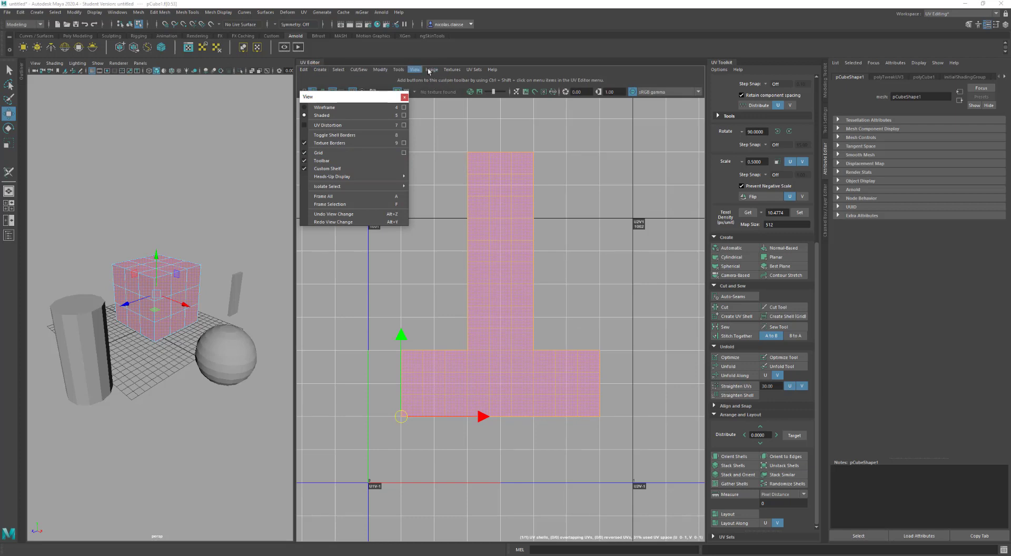
click(356, 168)
Step: Detach the Heads-Up Display options and turn off both the UV Statistics and Isolate Select readouts
mouse_move(357, 178)
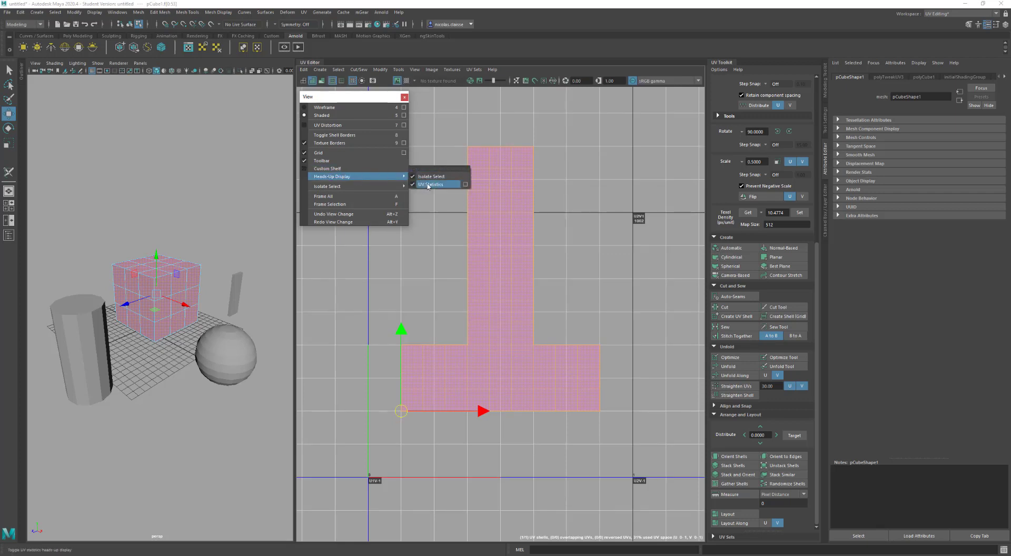
click(440, 168)
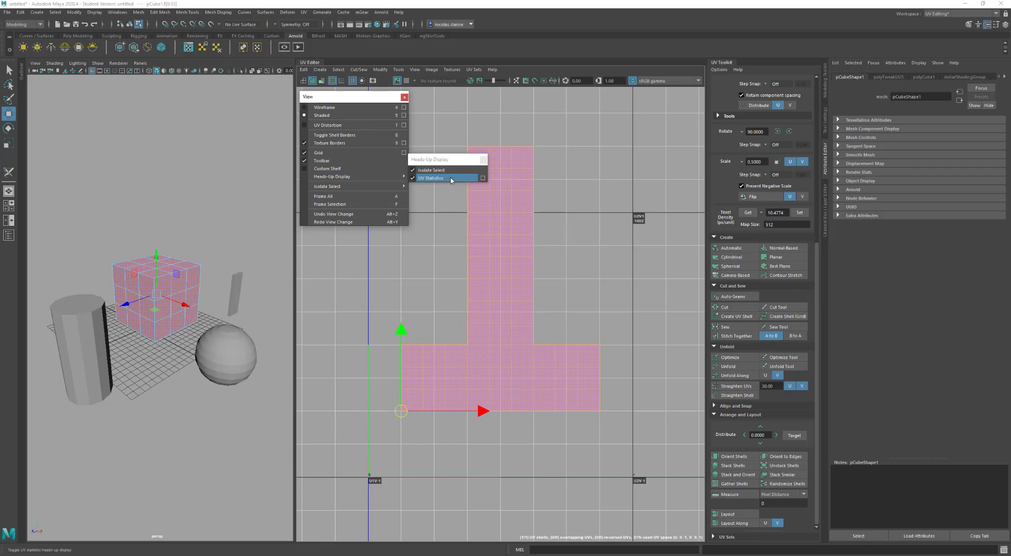
click(450, 180)
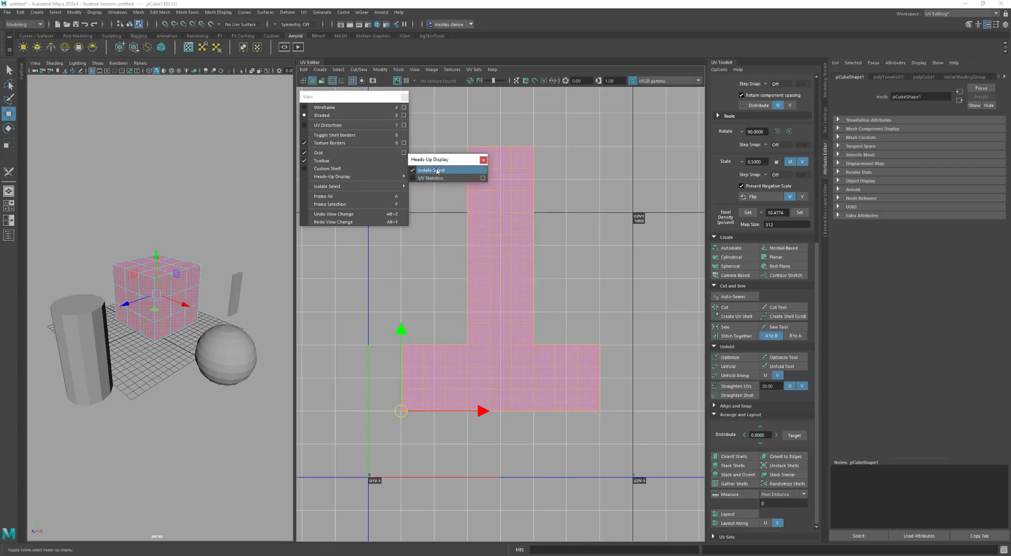
click(437, 171)
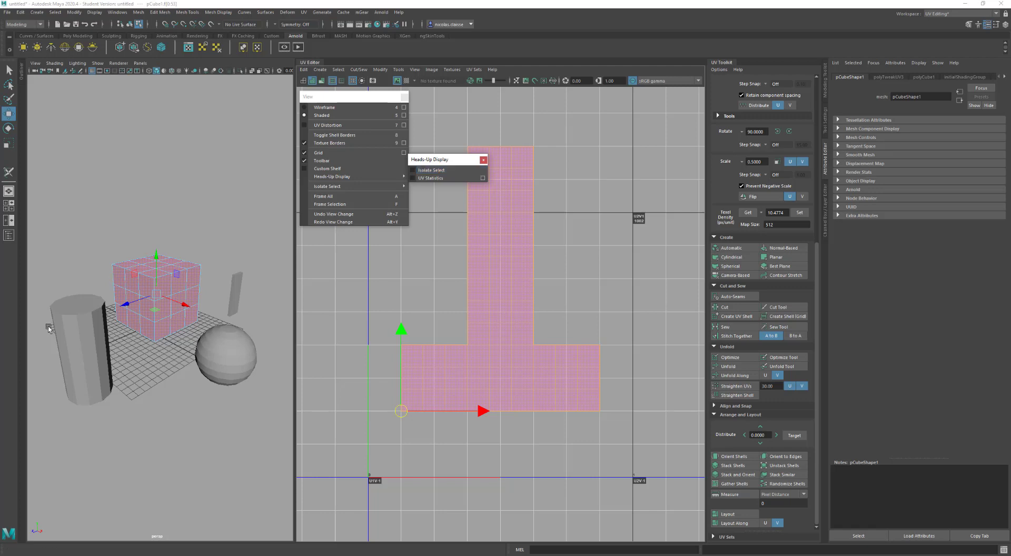
Step: Add the cylinder to the objects shown in the UV Editor and toggle isolate selection on and off
shift+click(74, 356)
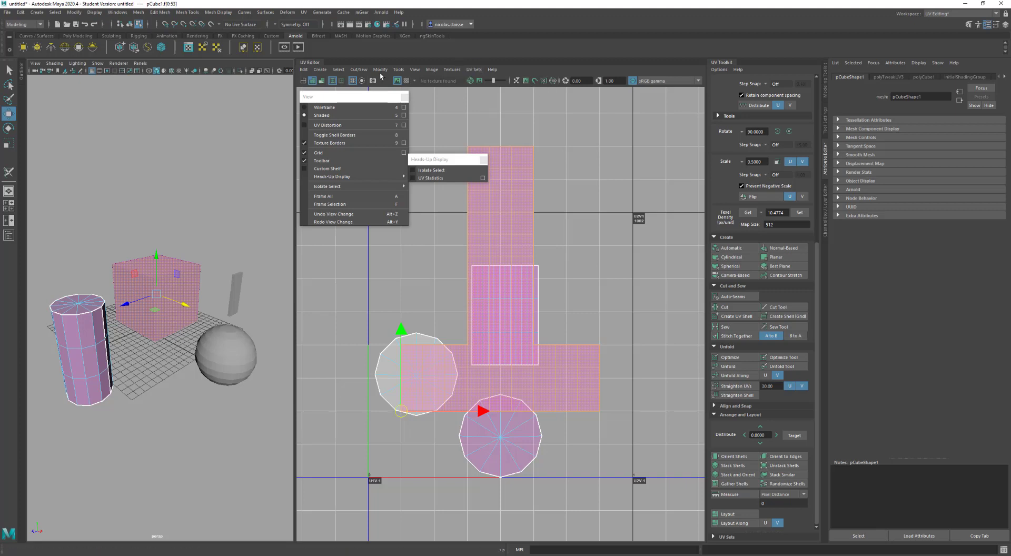
click(362, 81)
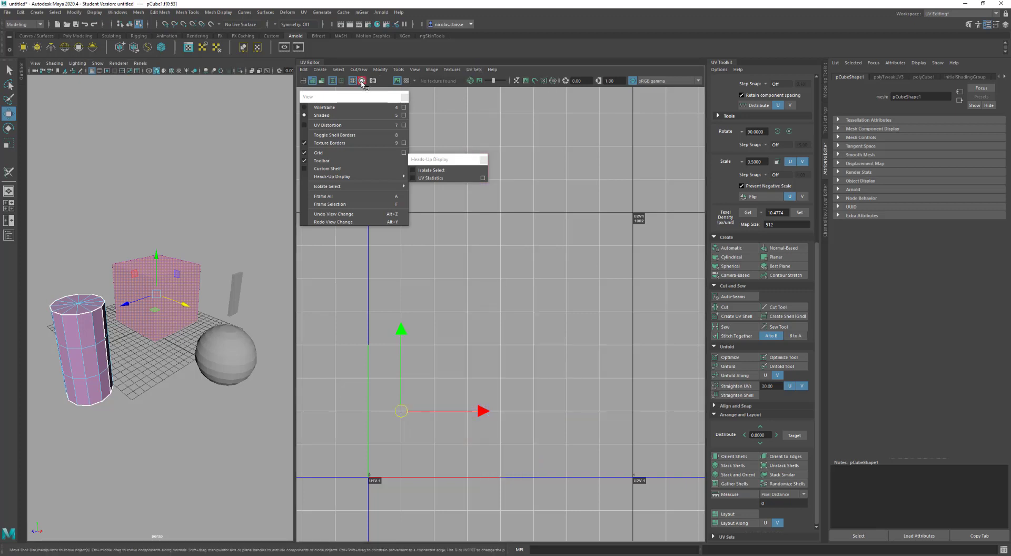
click(362, 81)
Step: Turn on the Isolate Select heads-up readout and isolate the cylinder's grey circular cap shell
click(442, 171)
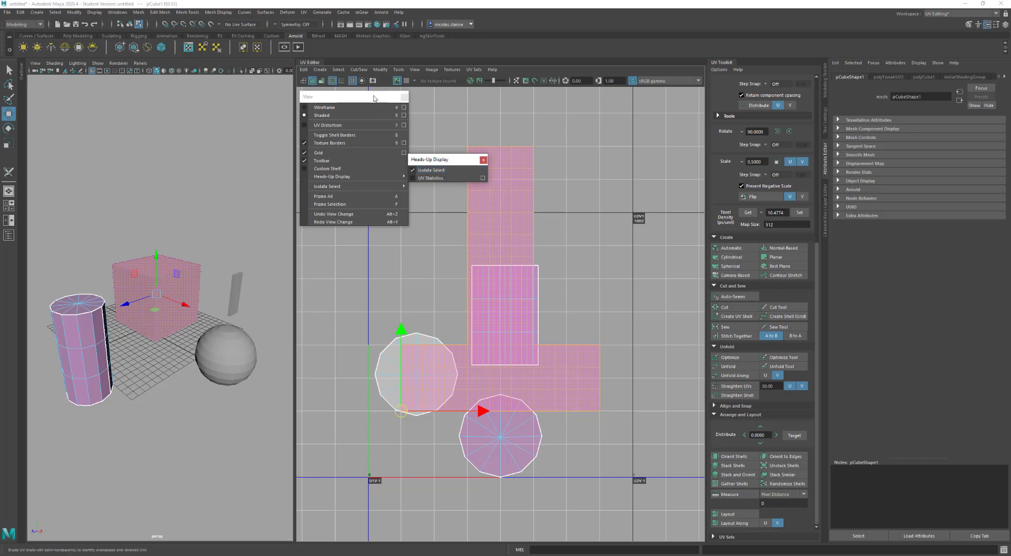
click(429, 369)
click(425, 345)
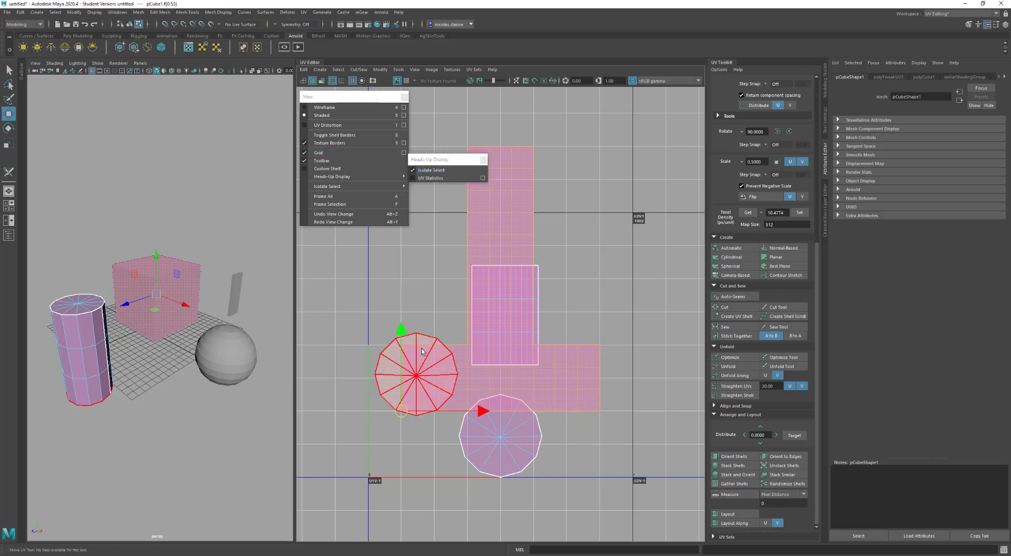
click(362, 80)
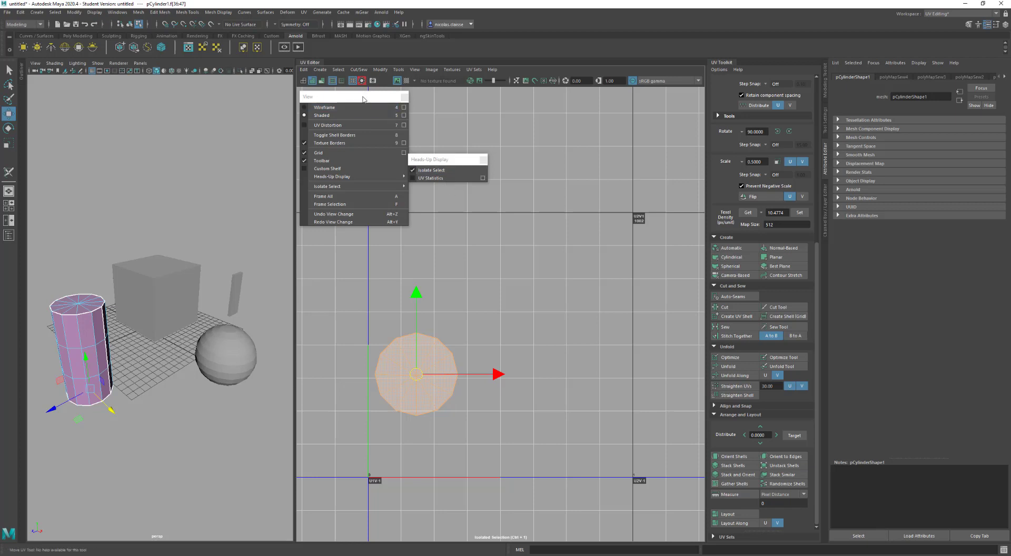
drag(367, 103, 318, 106)
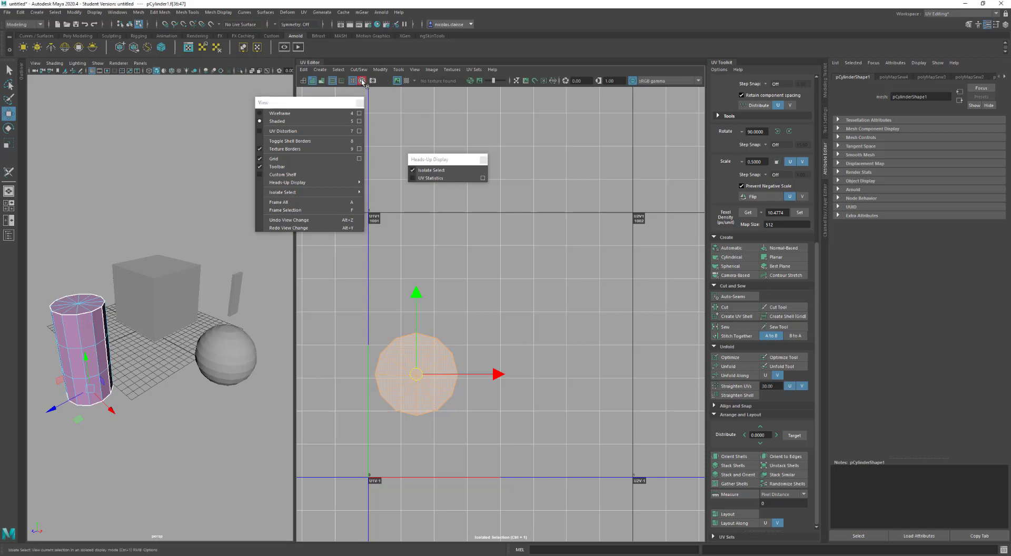
Step: End the shell isolation, and switch the heads-up readouts to Isolate Select off and UV Statistics on
key(ctrl+1)
click(435, 179)
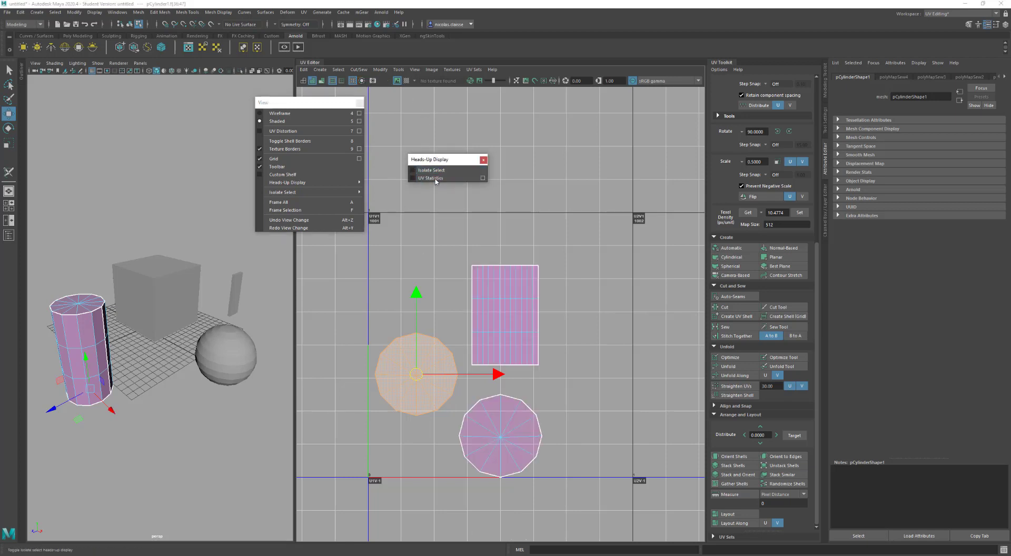
click(436, 179)
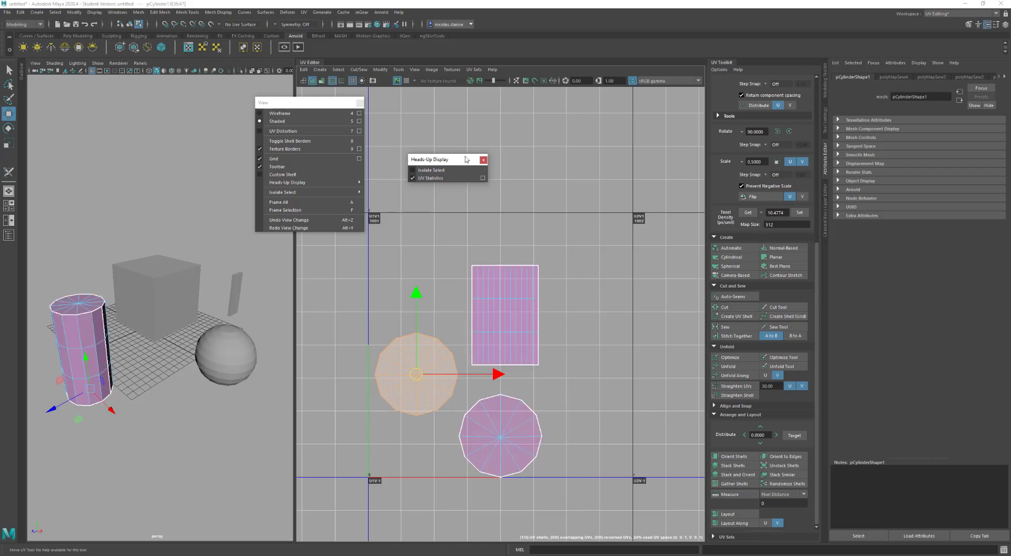
Step: Open the UV Statistics readout's options to review which counts it displays, and close them without changes
click(482, 178)
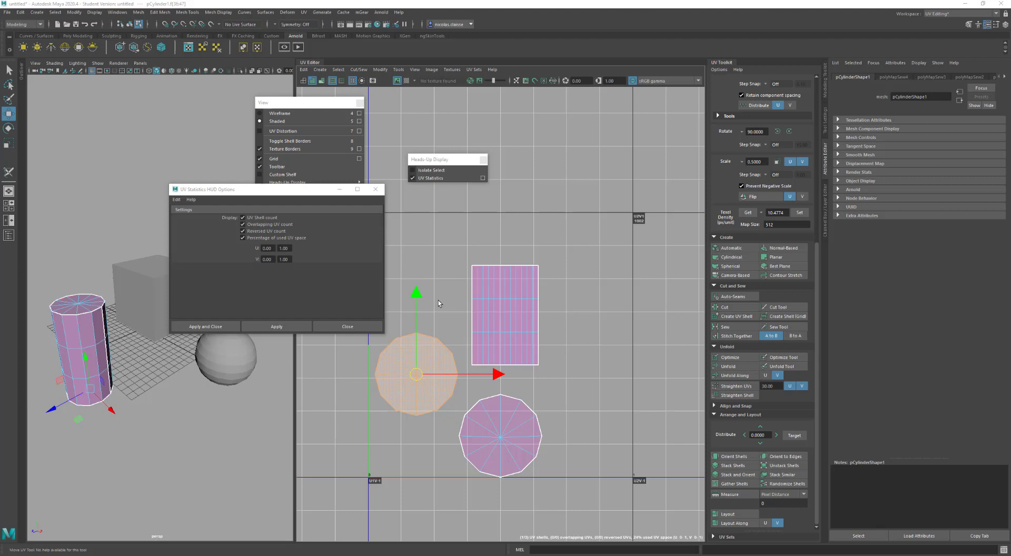
click(376, 189)
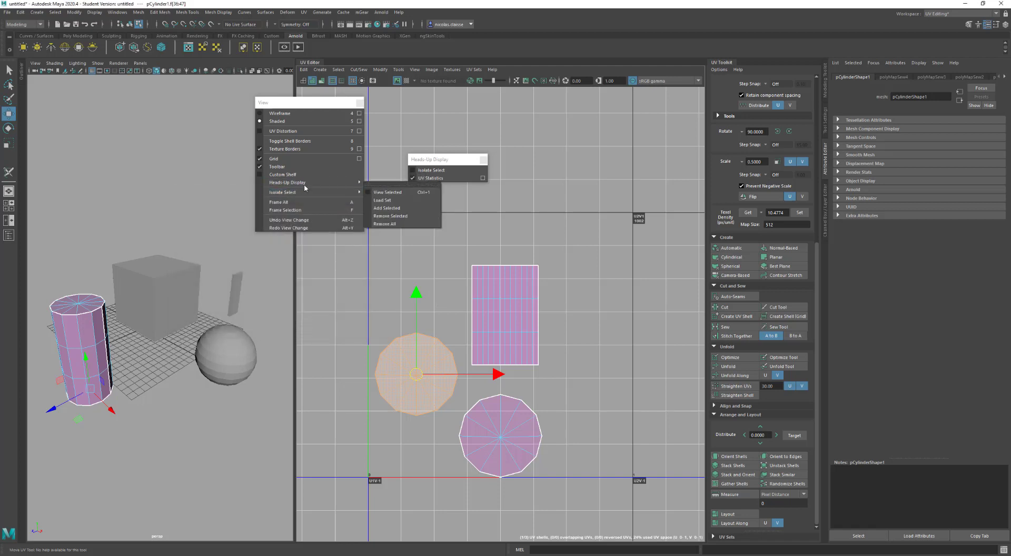
mouse_move(303, 194)
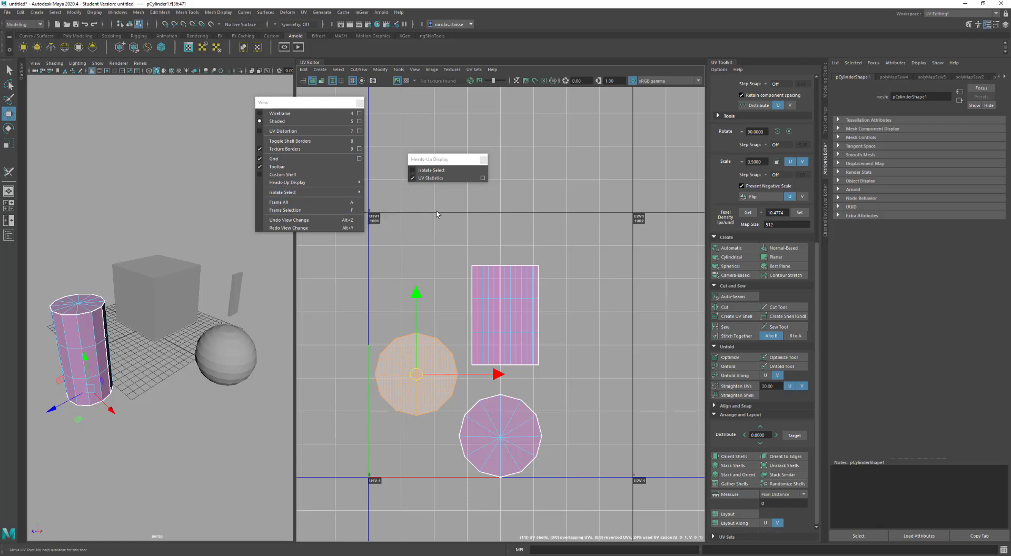
Step: Frame the selected circular cap shell and all of the cylinder's shells in the UV Editor
scroll(484, 235, up, 3)
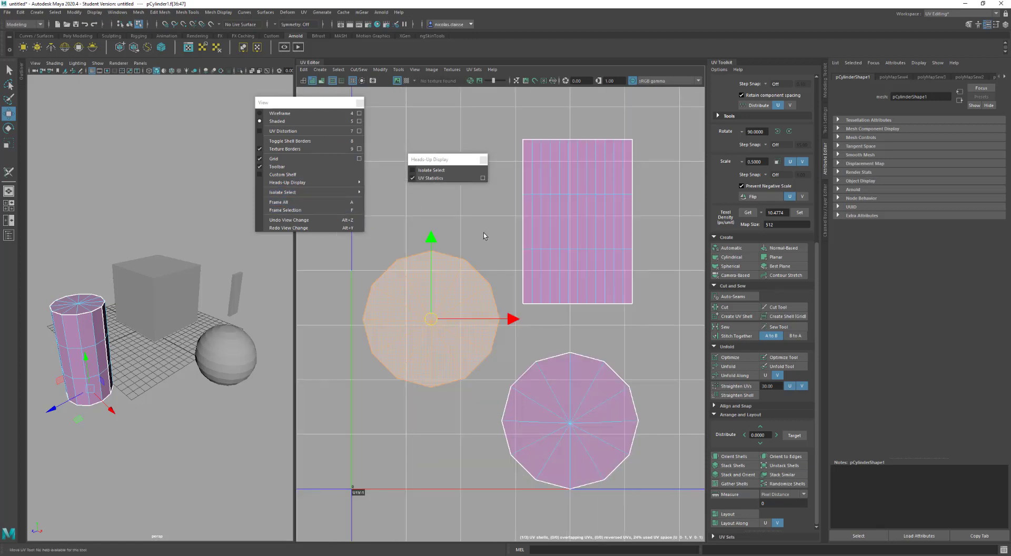
key(f)
key(a)
click(568, 268)
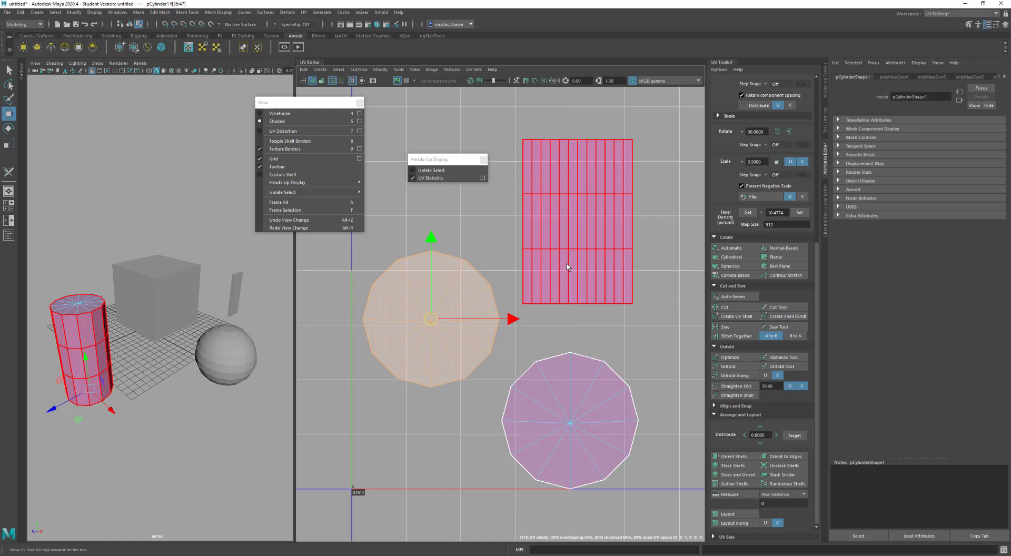
key(a)
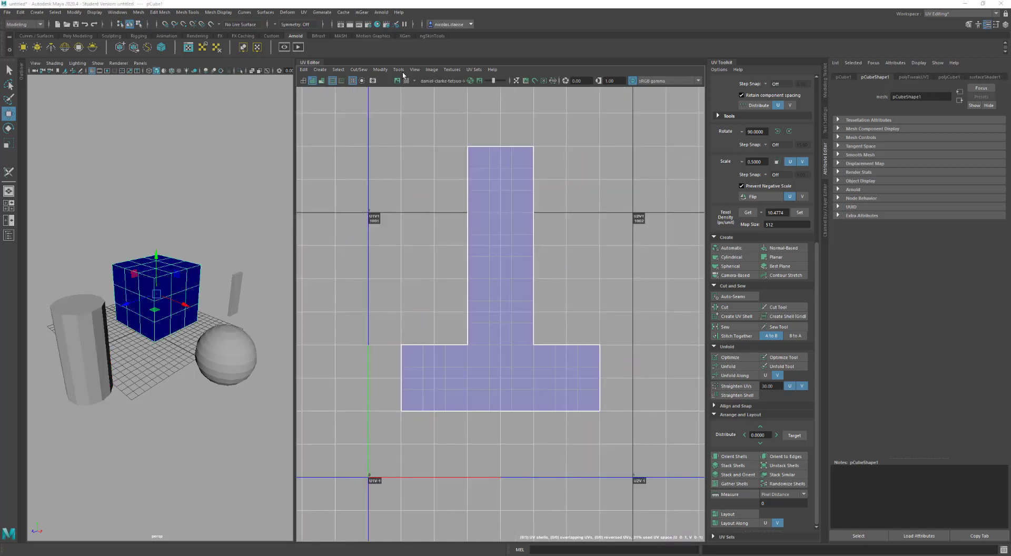
Step: Detach the UV Editor's Image options and turn on the texture image display behind the cube's UVs
click(435, 70)
click(456, 75)
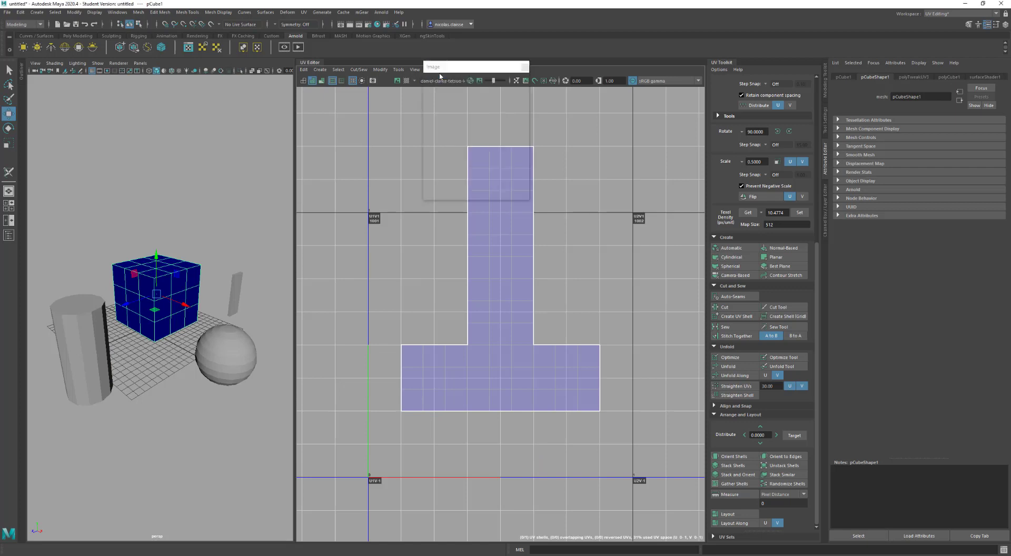
drag(459, 69, 357, 119)
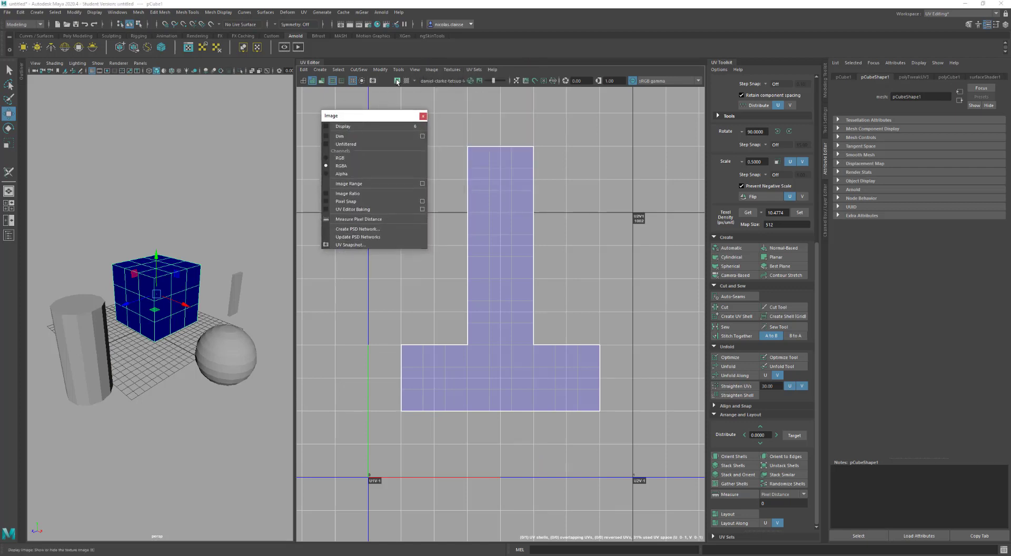
click(395, 84)
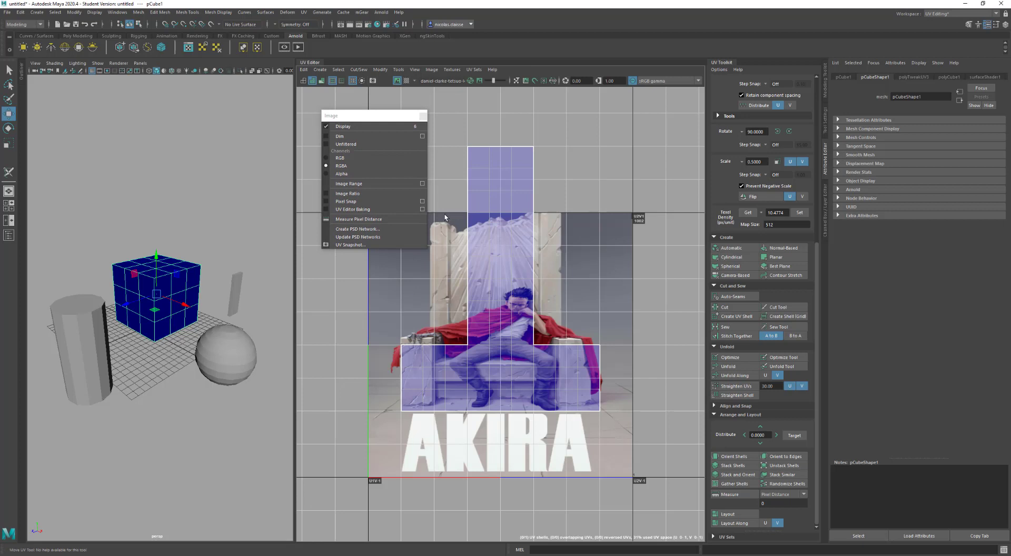
Step: Toggle the texture's Image Ratio on and off, and try image dimming at a stronger level before switching it off
click(526, 81)
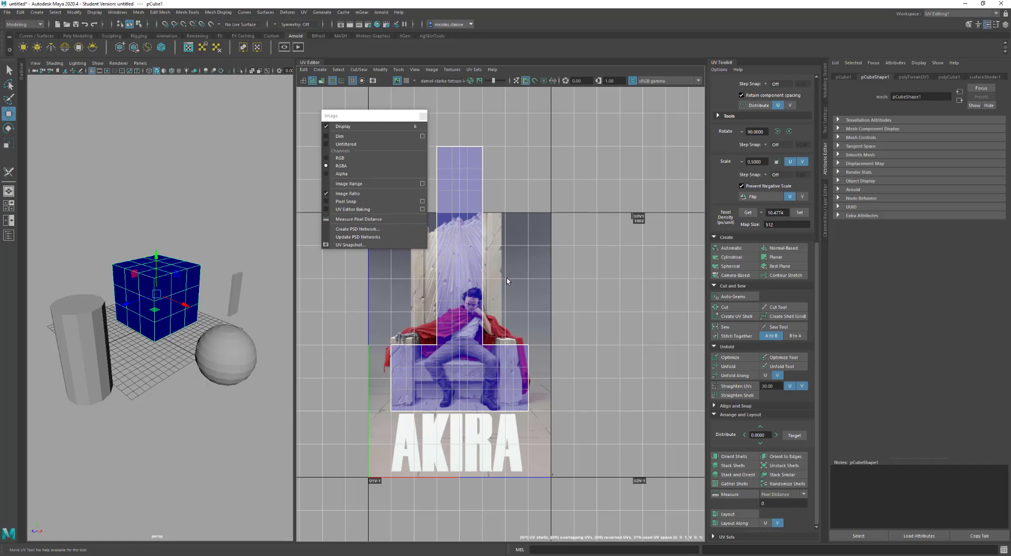
click(525, 81)
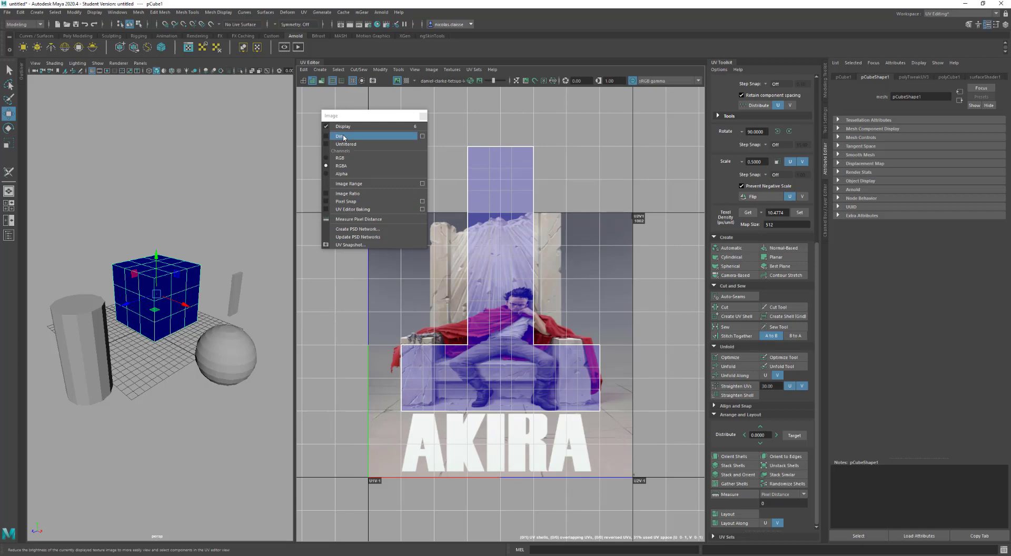
click(482, 81)
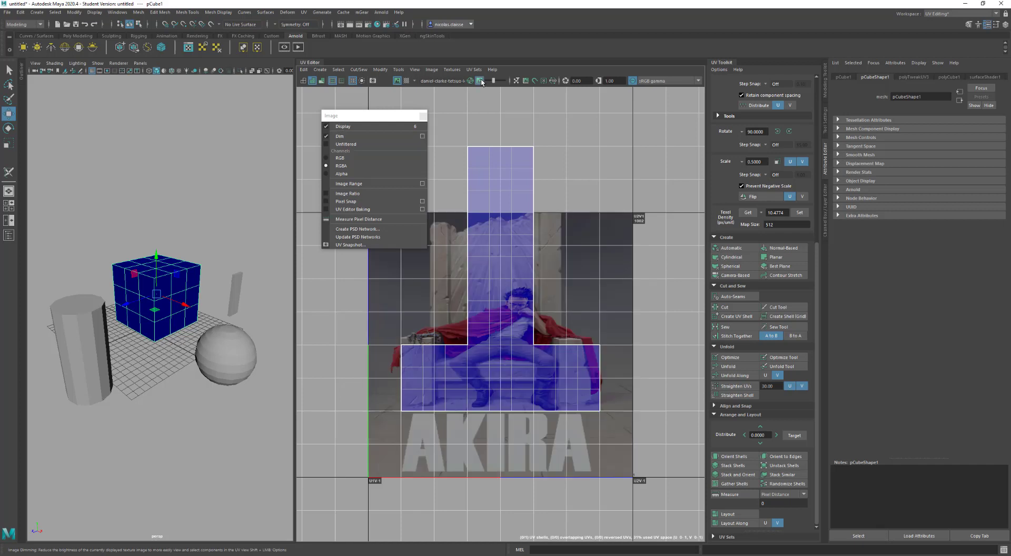
drag(493, 81, 496, 86)
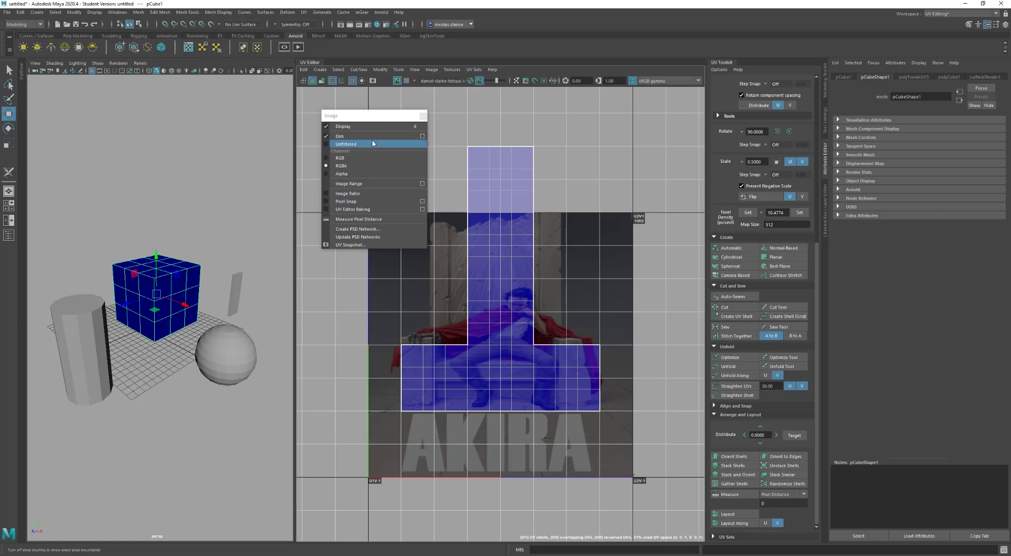
click(479, 81)
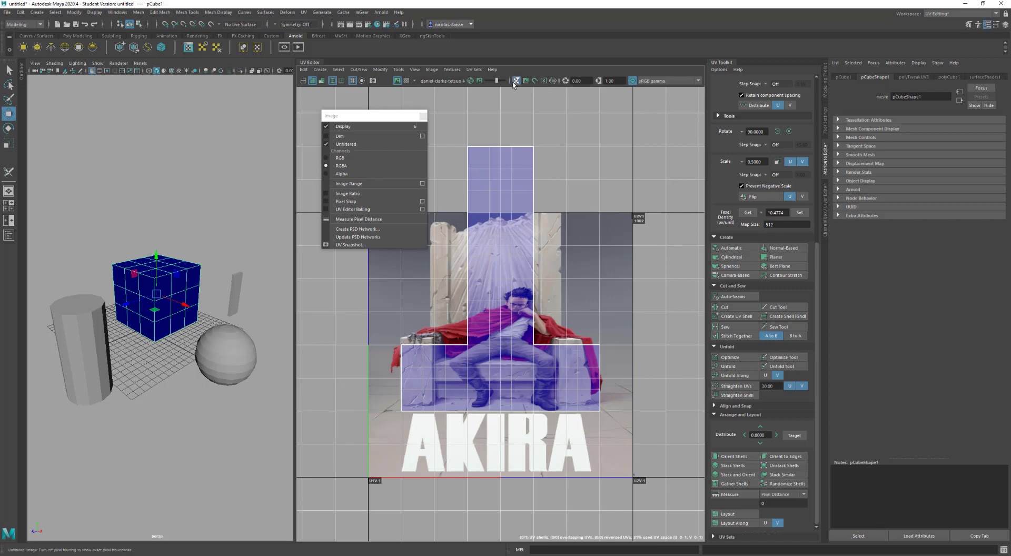
Step: Compare filtered and Unfiltered display on the enlarged AKIRA lettering, leaving Unfiltered on
scroll(470, 427, up, 5)
scroll(470, 428, up, 6)
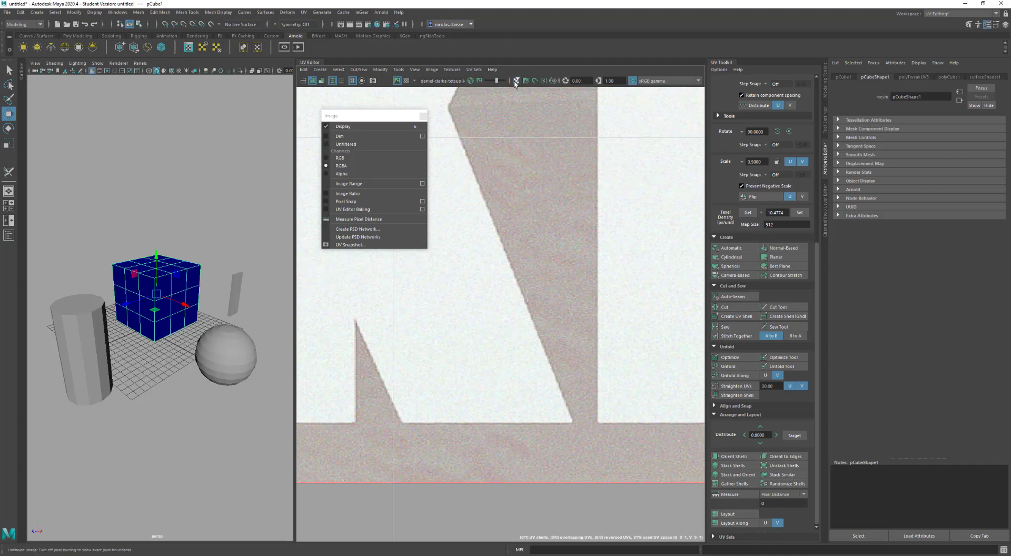
click(515, 81)
scroll(500, 258, up, 4)
scroll(502, 251, up, 3)
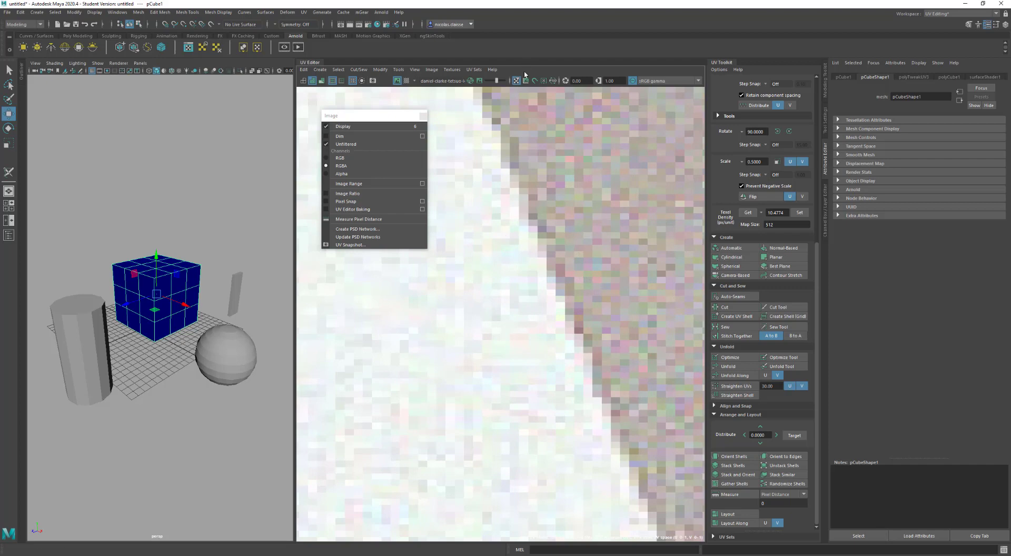
click(517, 81)
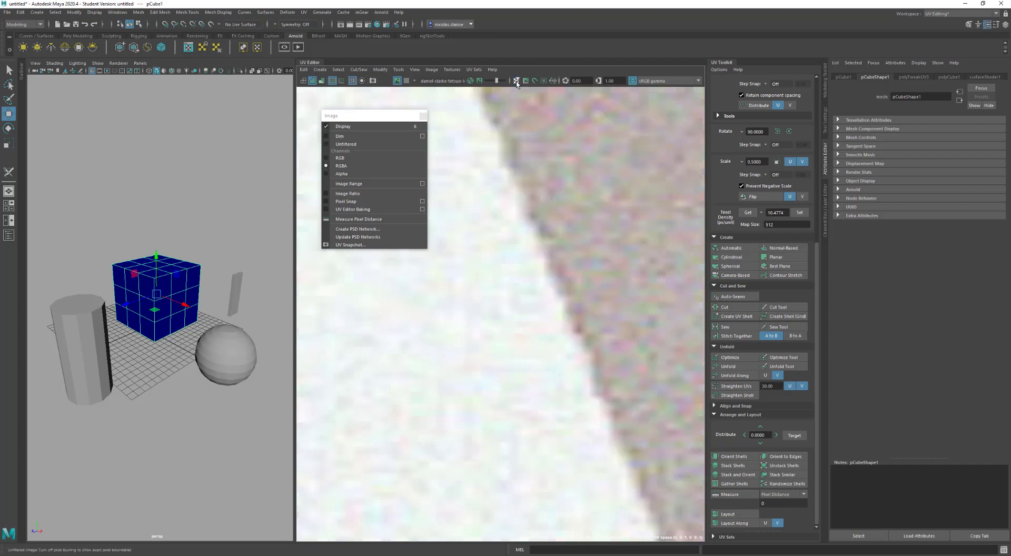
click(517, 81)
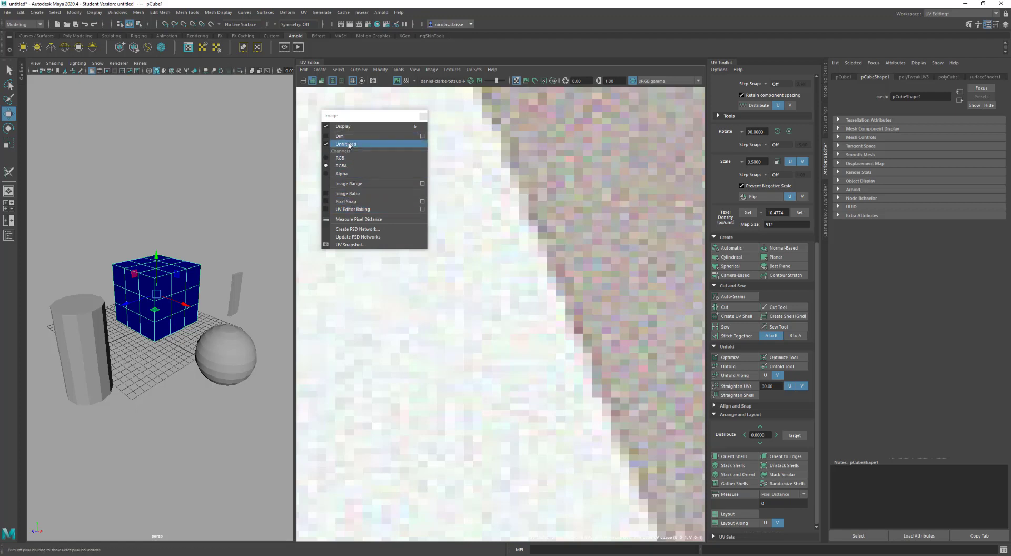
Step: Switch the texture display to the Alpha channel and back to RGBA
scroll(457, 223, down, 1)
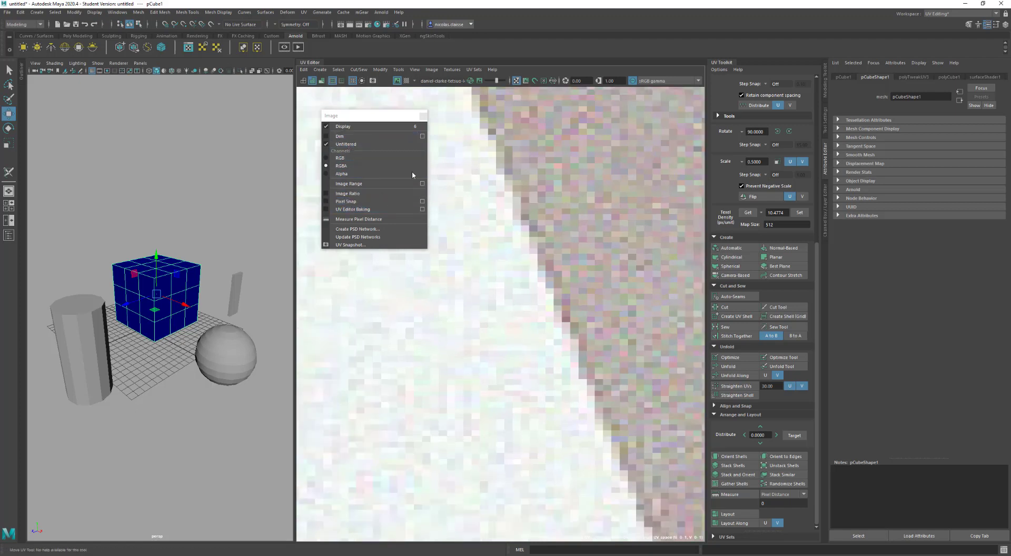
click(357, 175)
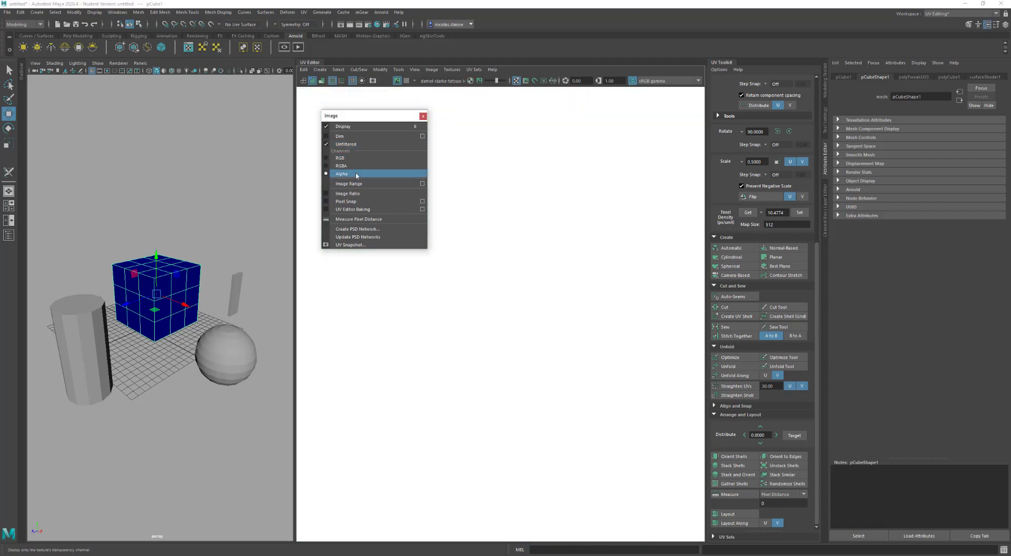
click(354, 166)
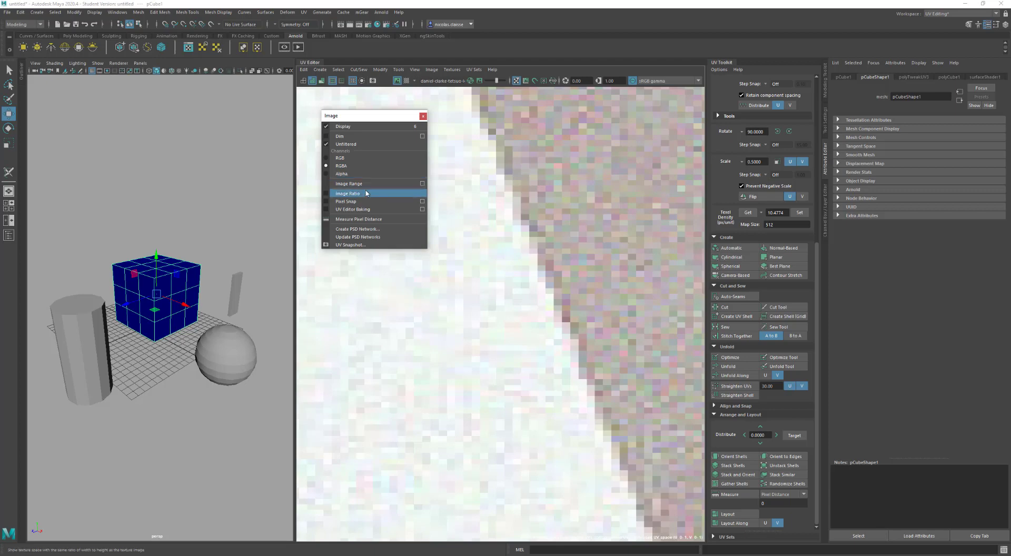
Step: Set the image range to Minimum U 1 and Maximum U 2 and apply it to the texture
scroll(451, 274, down, 10)
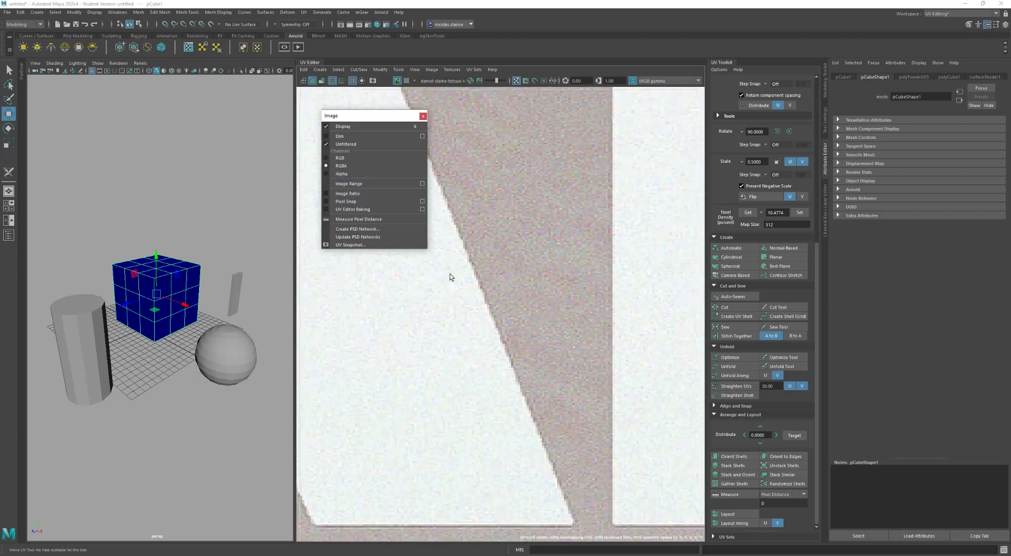
scroll(450, 270, down, 6)
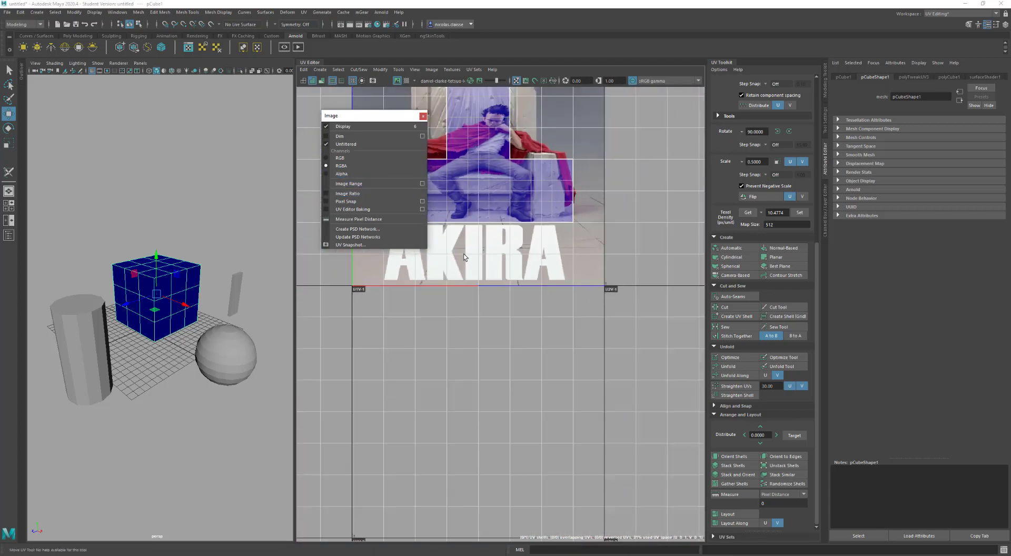
alt+middle_drag(485, 252, 469, 329)
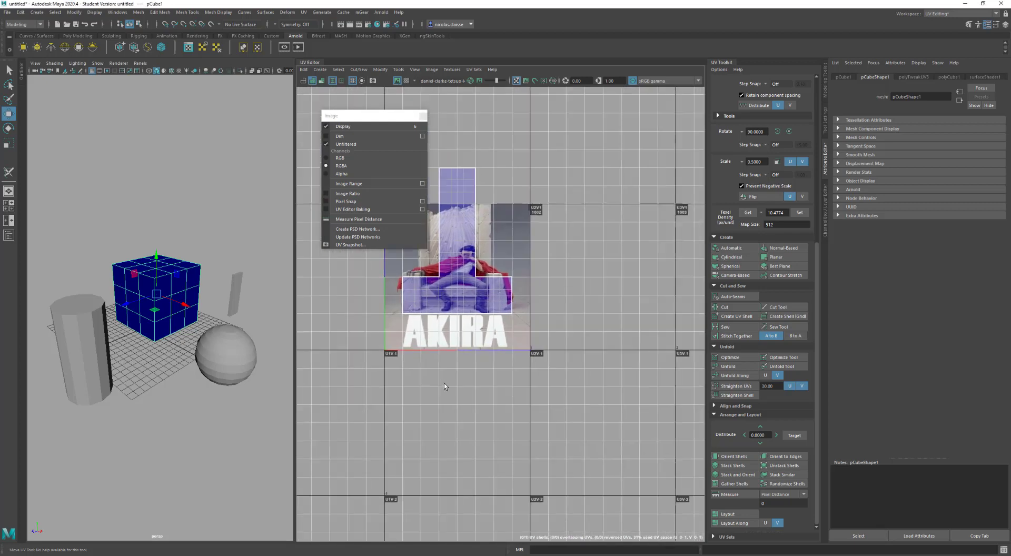
click(422, 185)
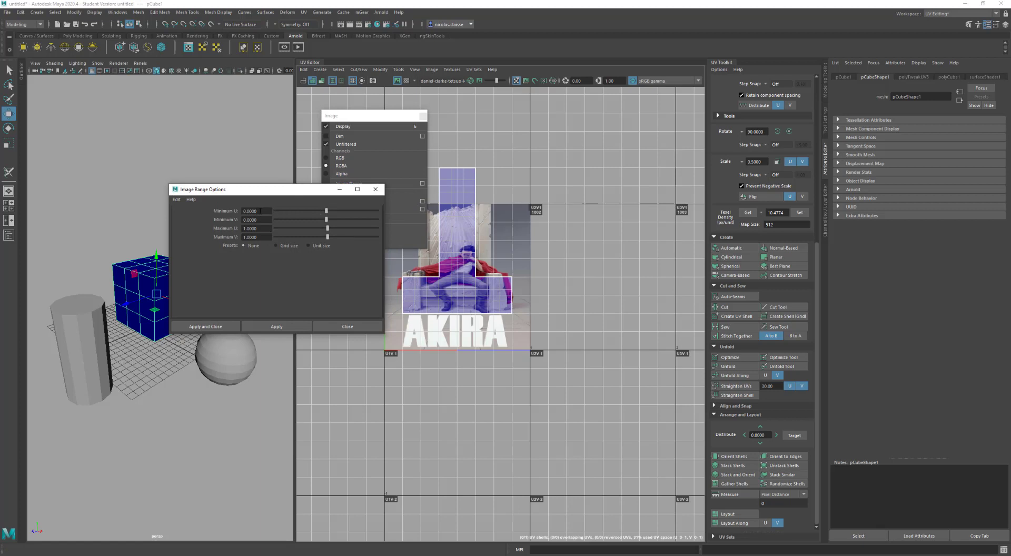
click(260, 211)
text(1)
click(263, 228)
text(2)
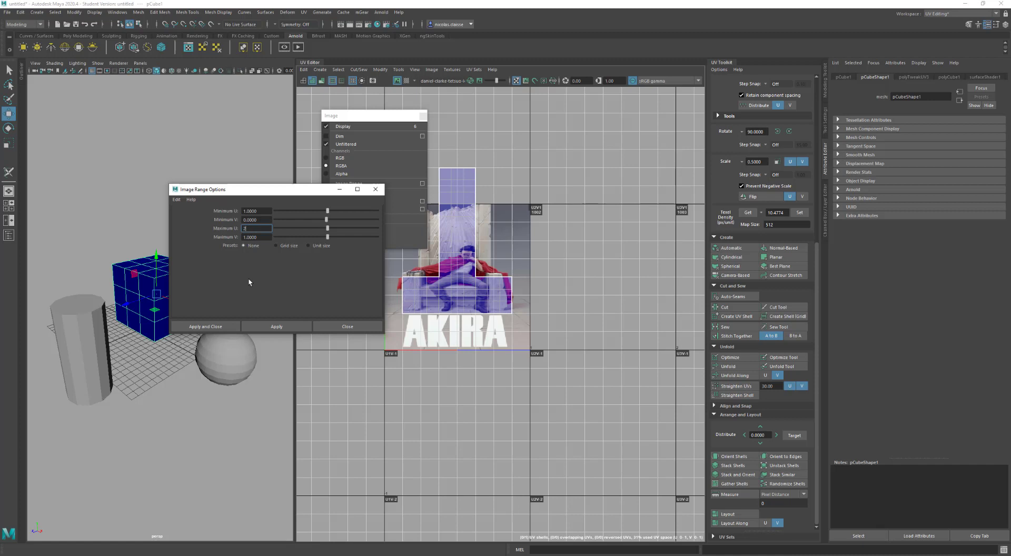
click(277, 327)
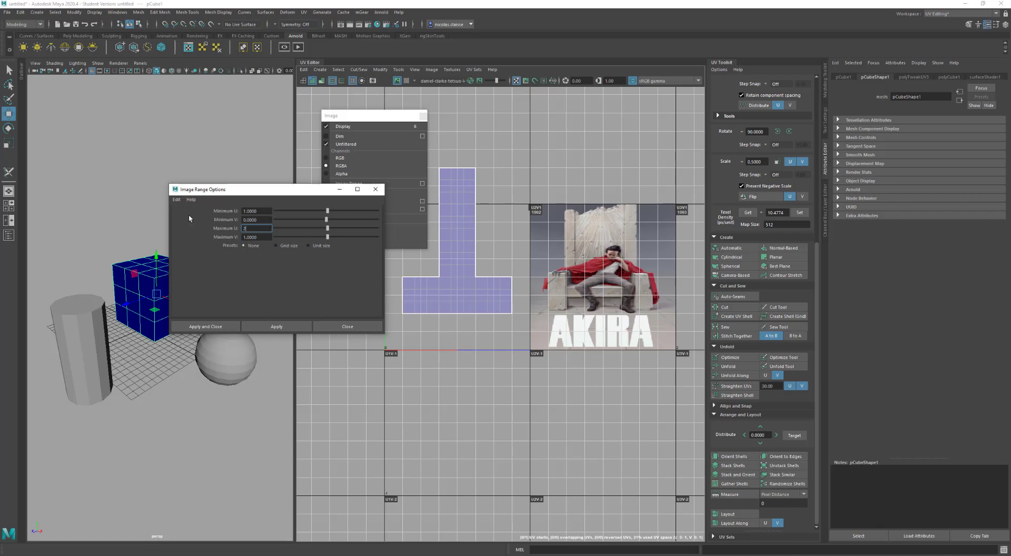
Step: Apply the Grid size preset to the image range and inspect the texture repeated across the tiles
click(178, 199)
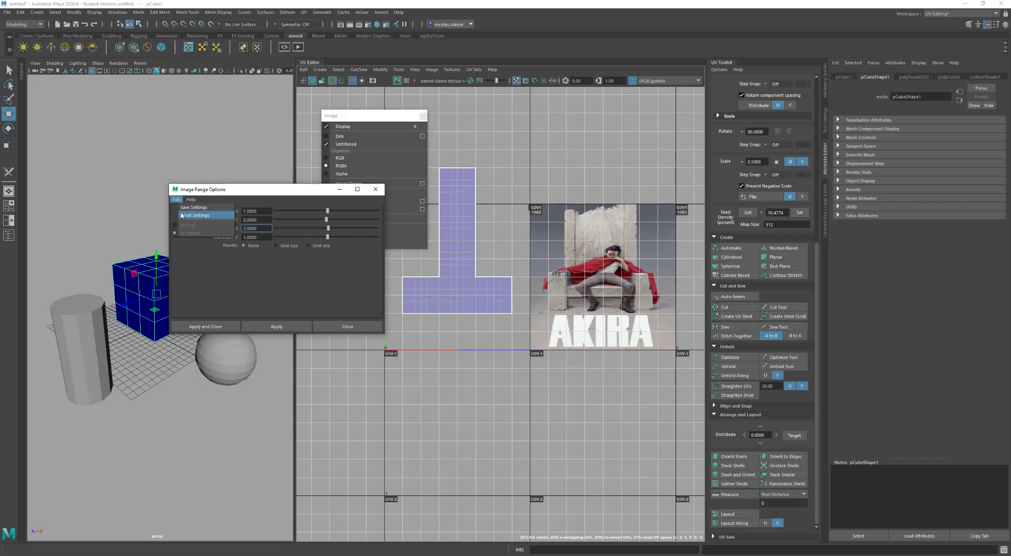
click(176, 200)
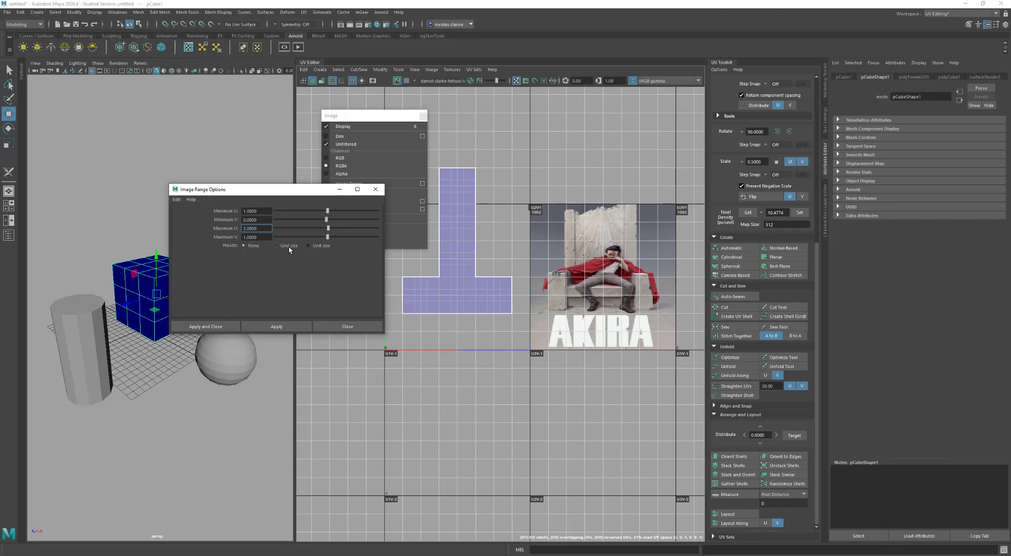
click(289, 246)
click(294, 327)
scroll(548, 287, down, 10)
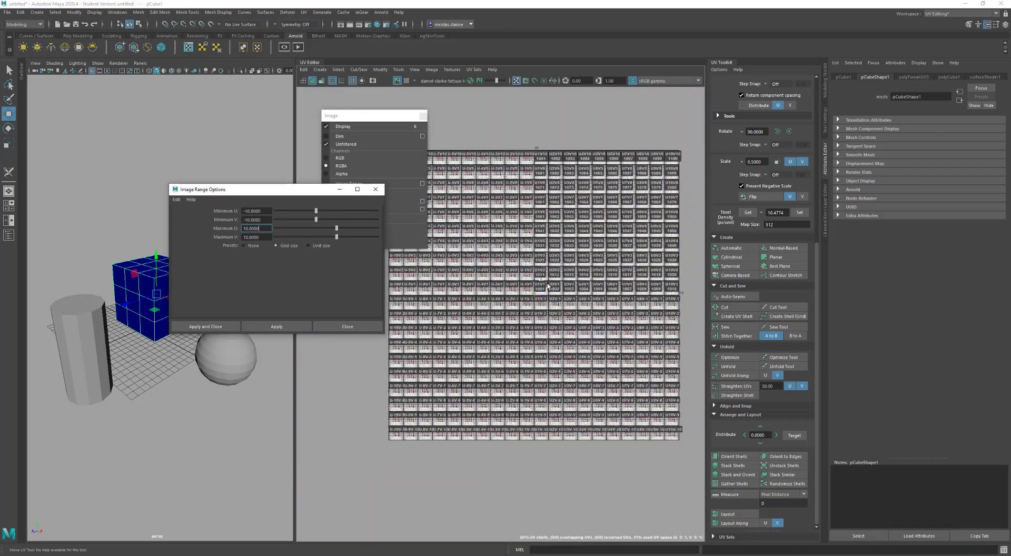
scroll(548, 287, up, 10)
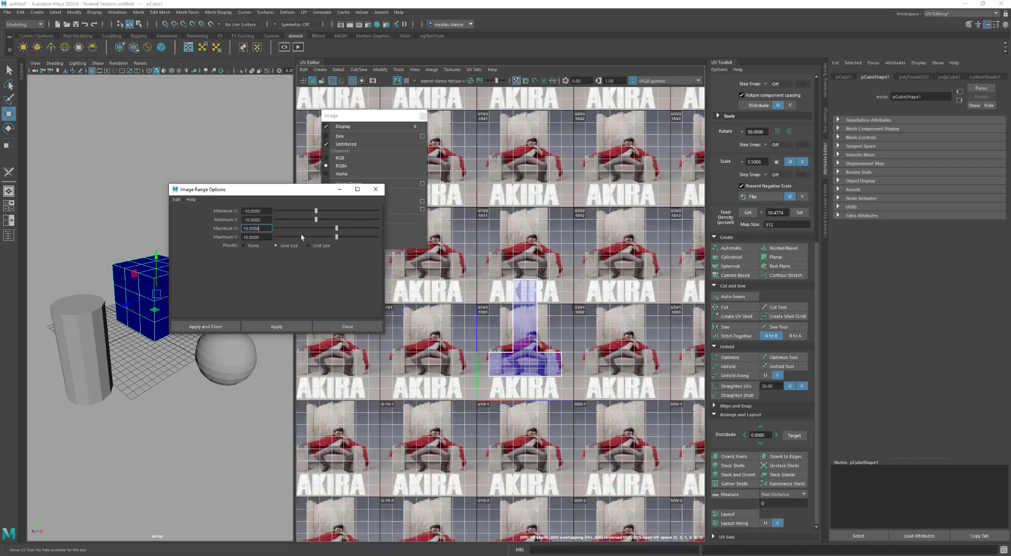
Step: Reset the image range settings to their defaults, apply them and close the options
click(176, 200)
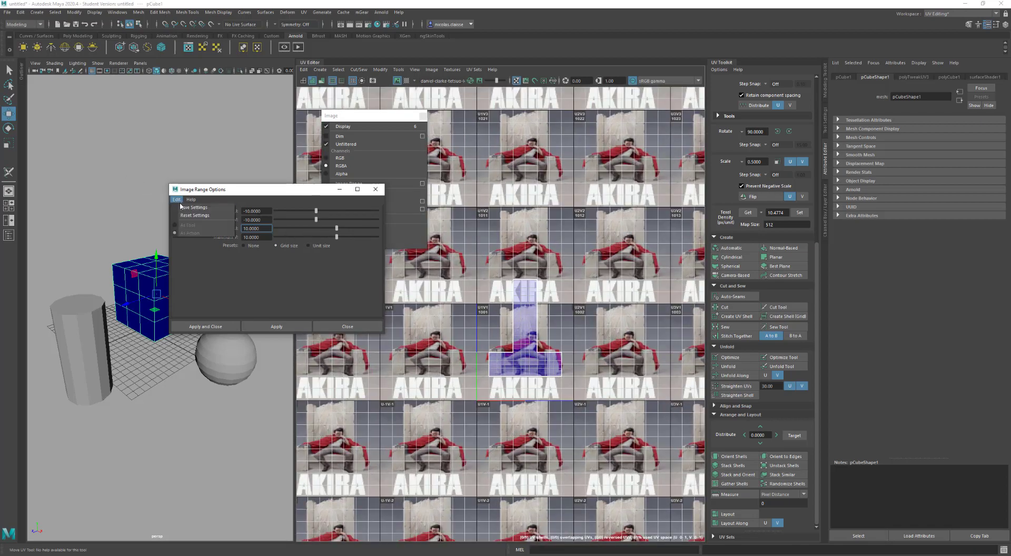
click(182, 215)
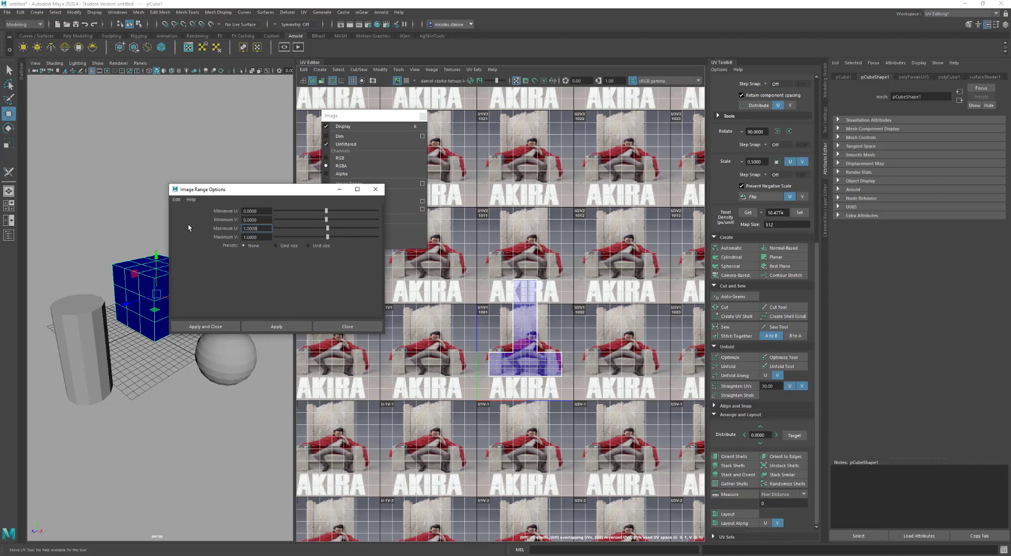
click(259, 327)
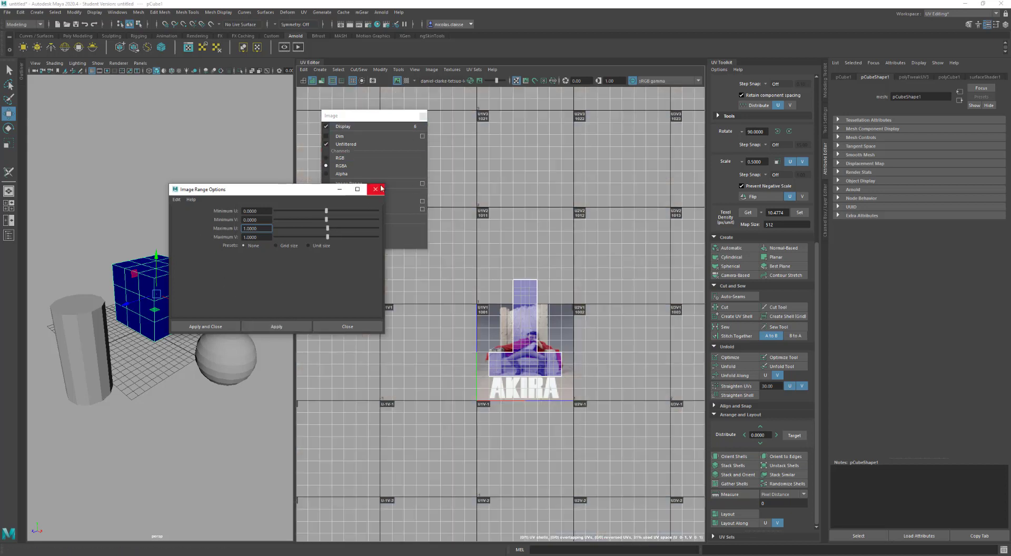
click(375, 189)
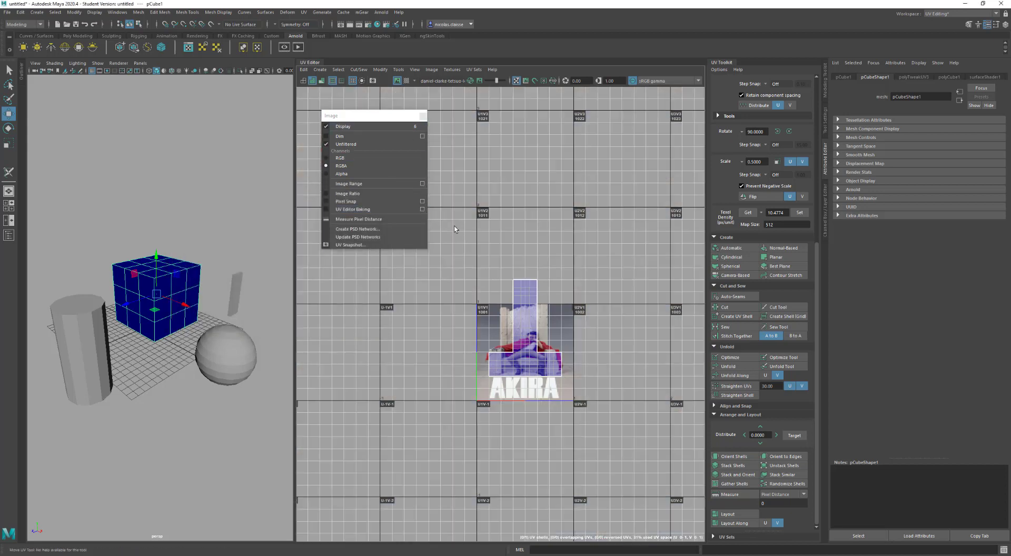
Step: Turn on Pixel Snap and select the cube's UV at the inner corner of the cross-shaped shell, beside the figure's elbow
click(391, 202)
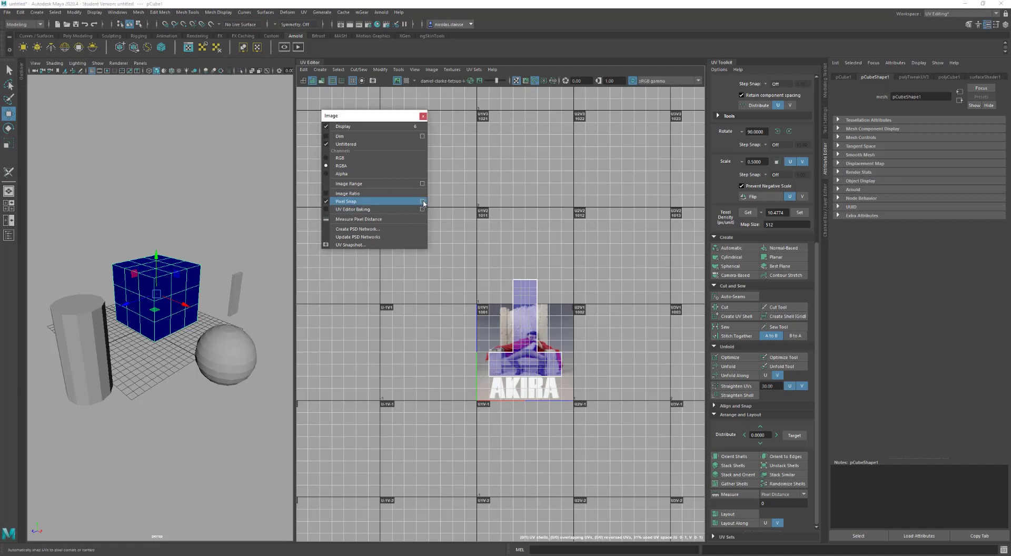
scroll(558, 316, up, 8)
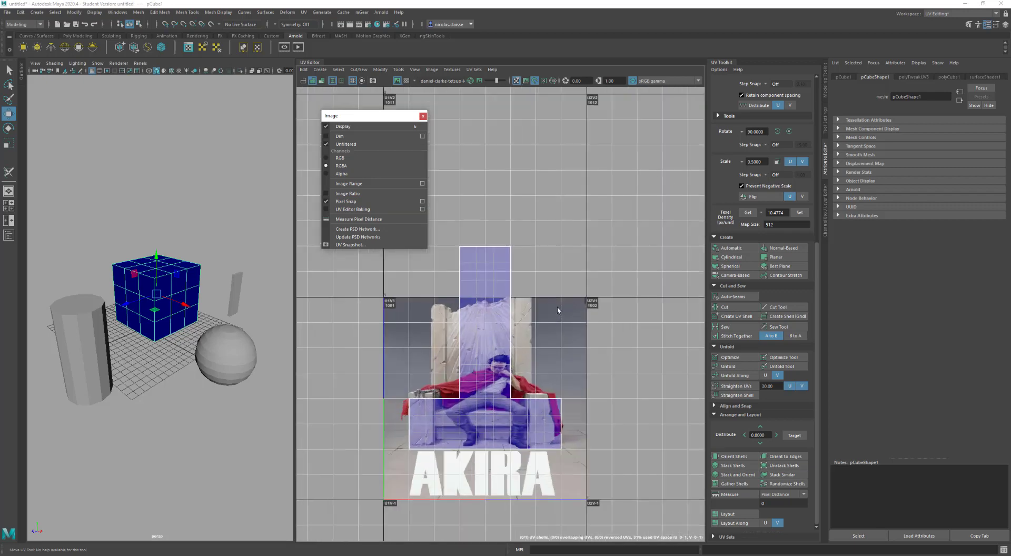
scroll(347, 457, up, 3)
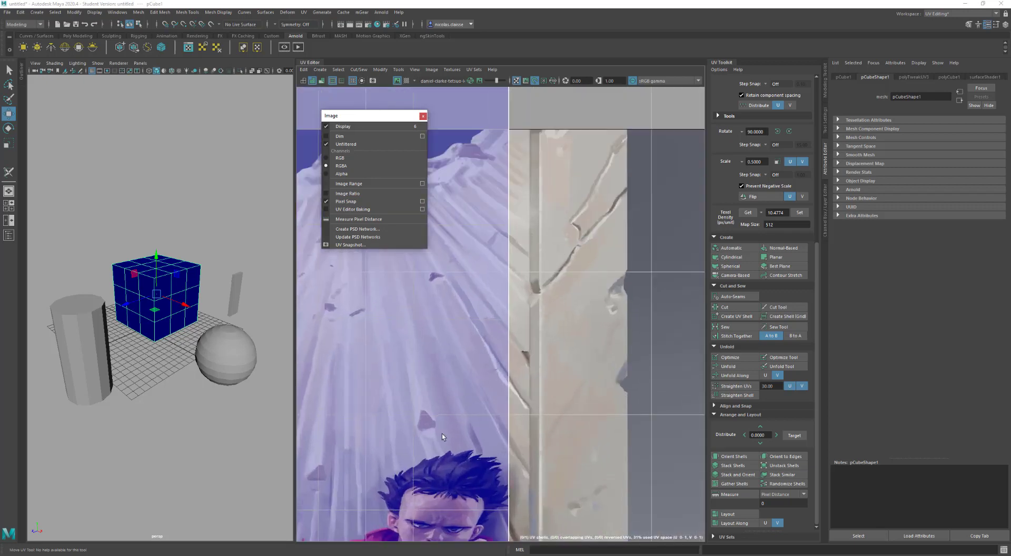
scroll(440, 432, down, 8)
scroll(461, 388, up, 4)
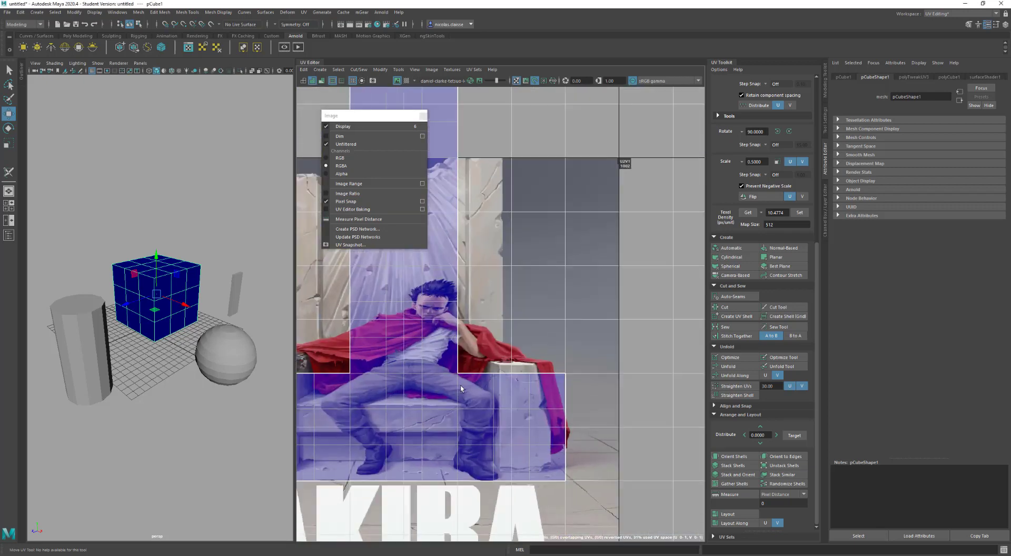
scroll(462, 381, up, 5)
right_drag(444, 331, 472, 330)
drag(460, 311, 416, 347)
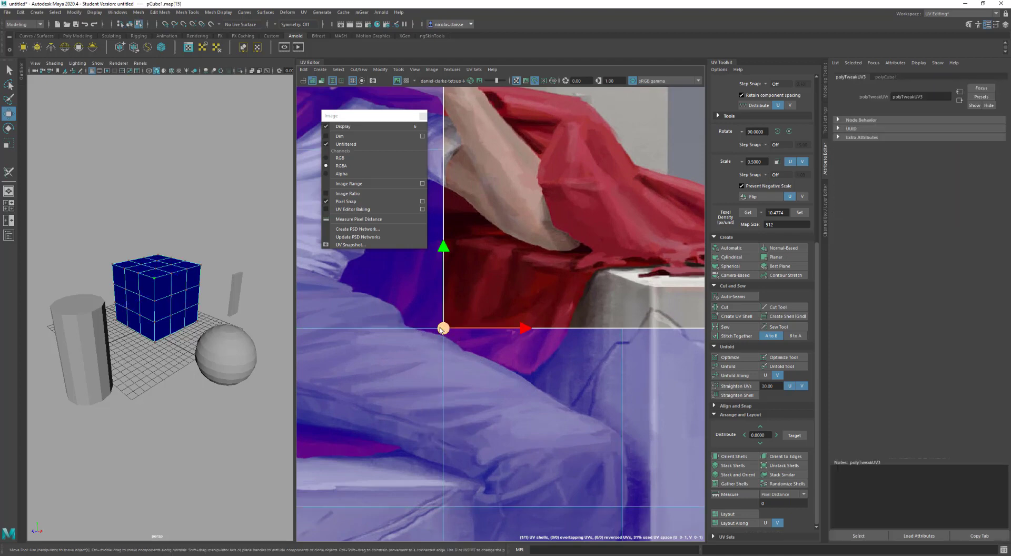
Step: Move the selected UV off the grid intersection so it snaps to a pixel corner near the edge of the figure's leg
scroll(440, 330, up, 10)
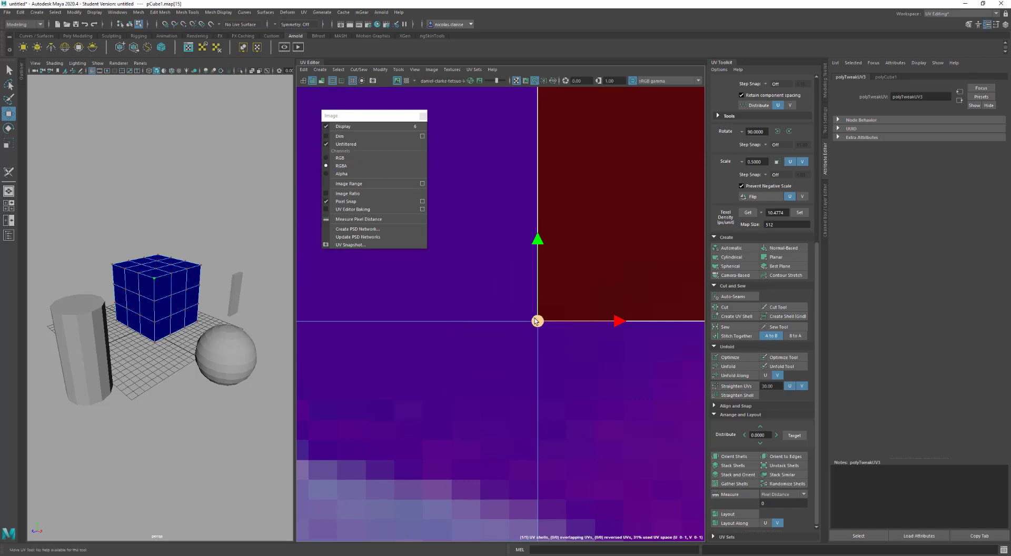
drag(536, 320, 442, 476)
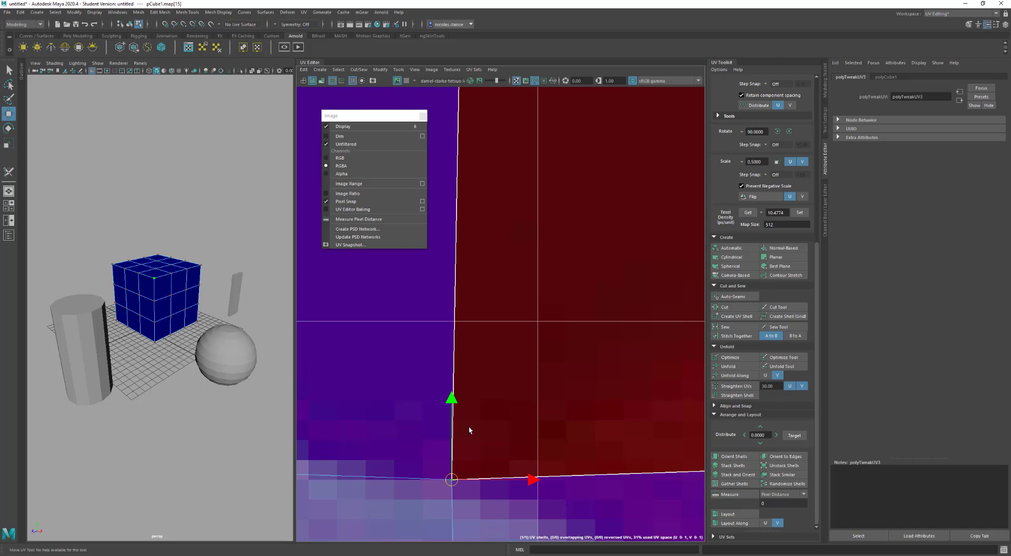
scroll(468, 424, down, 3)
alt+middle_drag(482, 431, 495, 147)
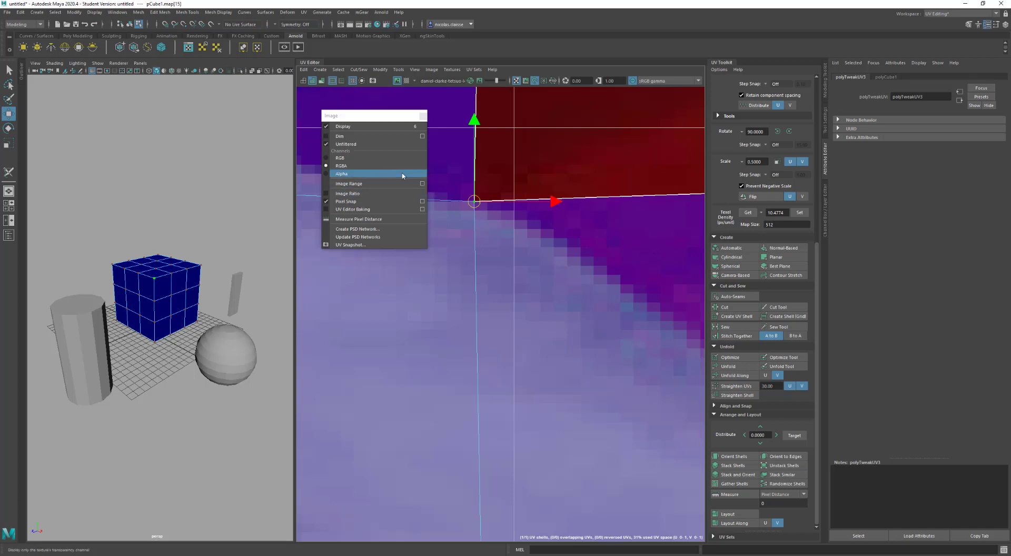
Step: Set the Pixel Snap placement to Snap center, apply it and shift the selected UV onto a pixel's centre
click(423, 201)
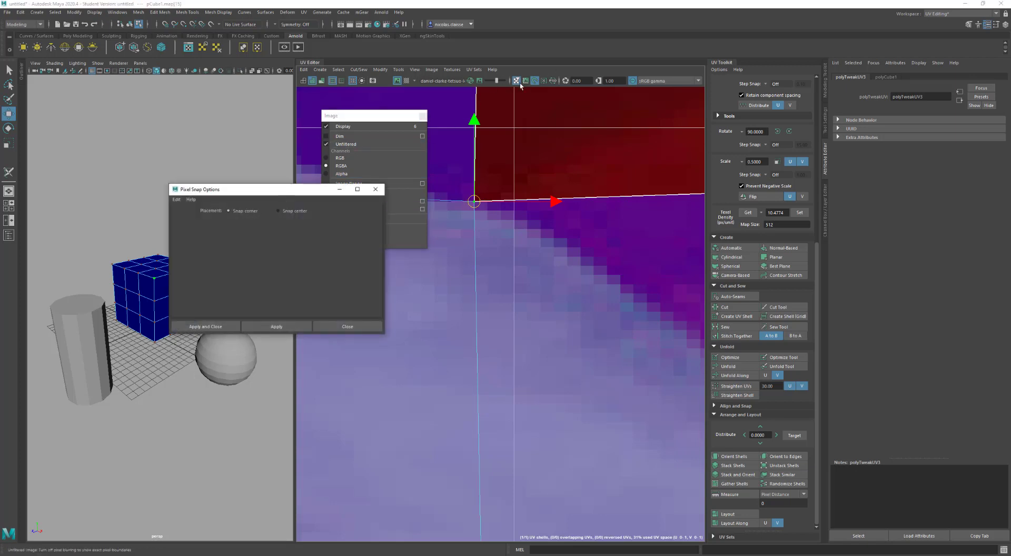
click(297, 211)
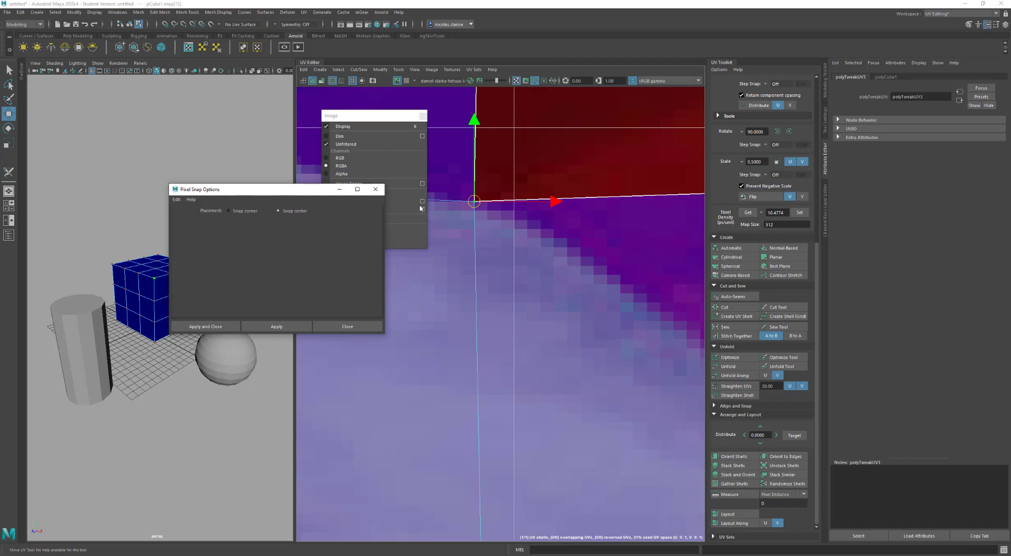
click(474, 203)
drag(478, 206, 480, 206)
click(277, 327)
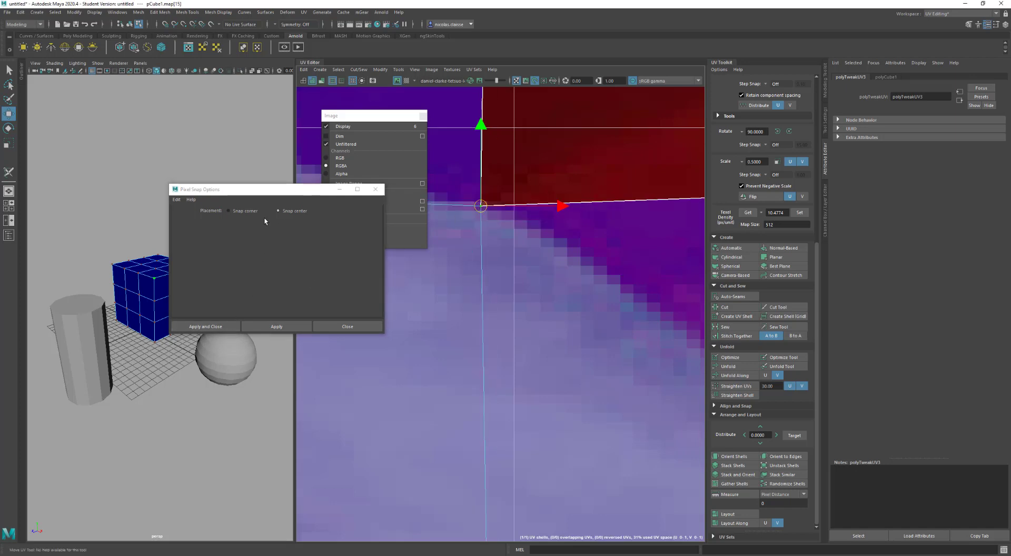
Step: Set the Pixel Snap placement to Snap corner, apply it, move the UV onto a pixel corner and close the options
click(228, 211)
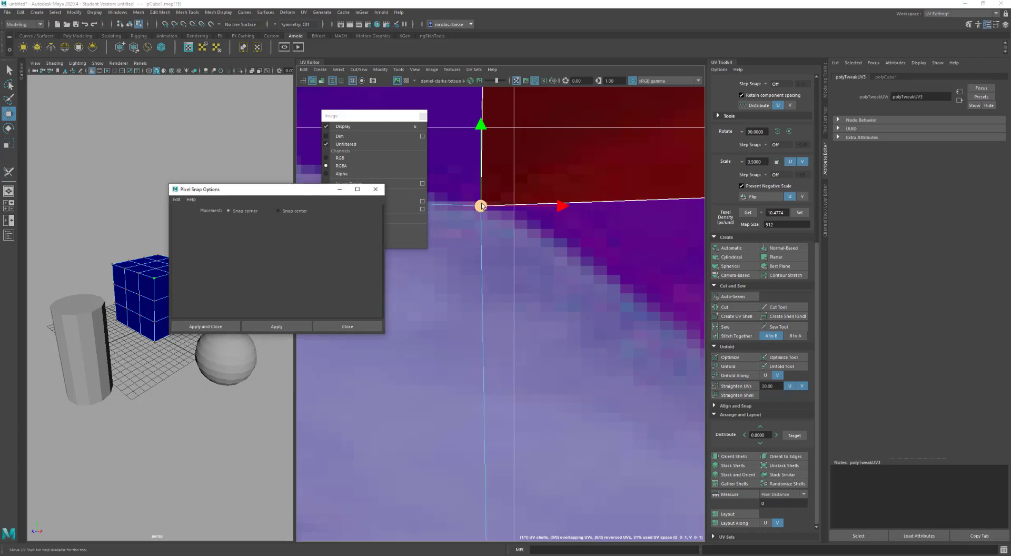
drag(477, 204, 473, 202)
click(261, 327)
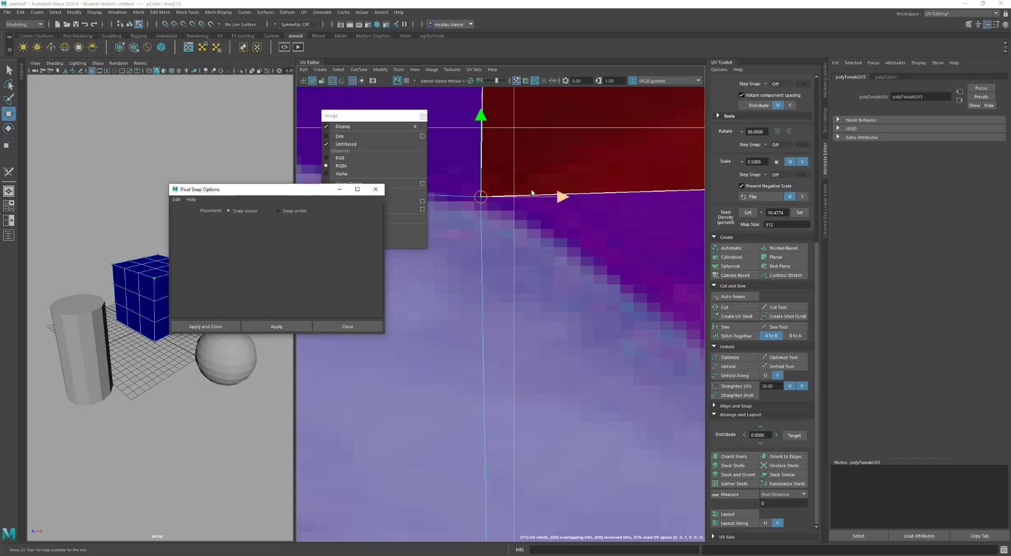
drag(481, 198, 474, 202)
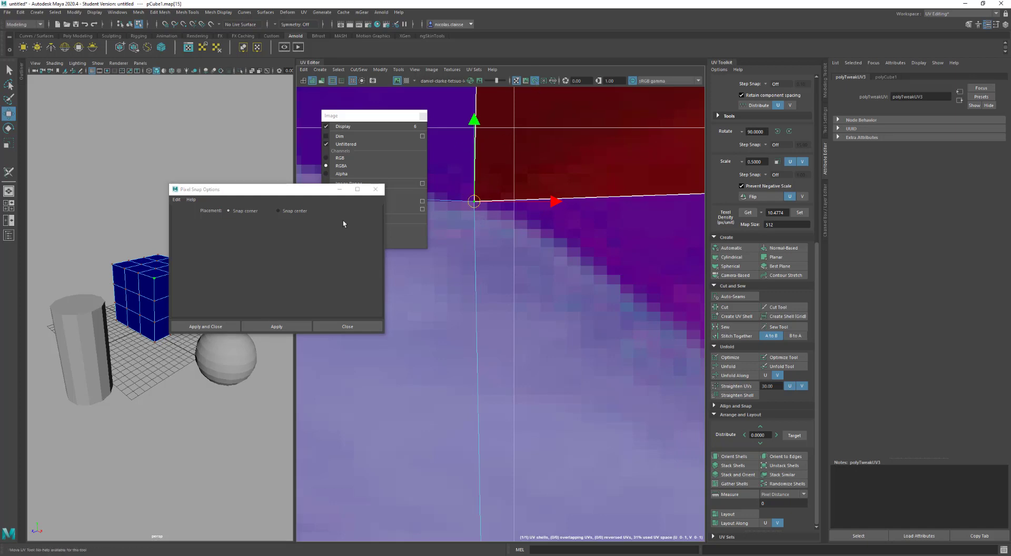
click(377, 189)
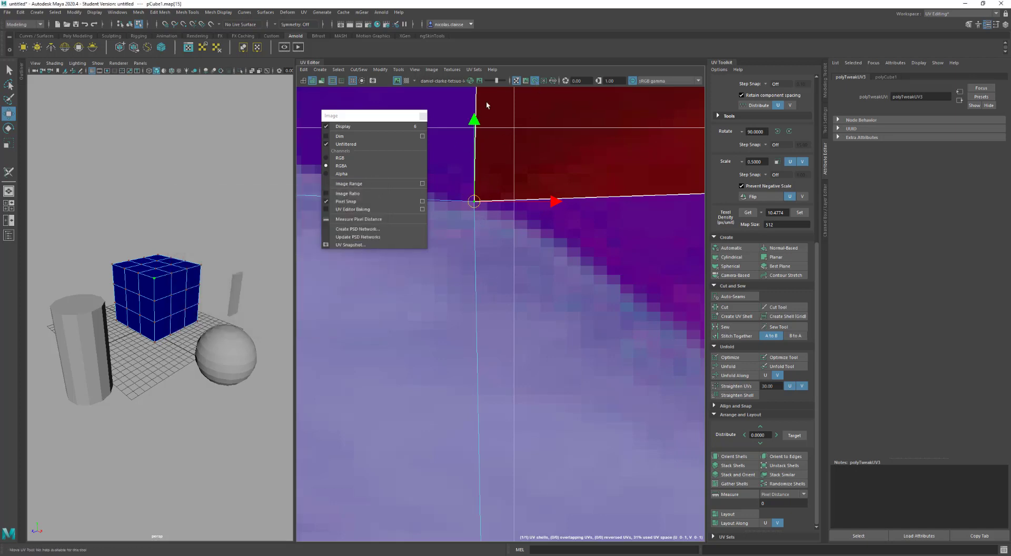
Step: Snap the selected UV back onto the nearby grid intersection, squaring the shell's inner corner, and try point snapping on it
scroll(481, 221, down, 3)
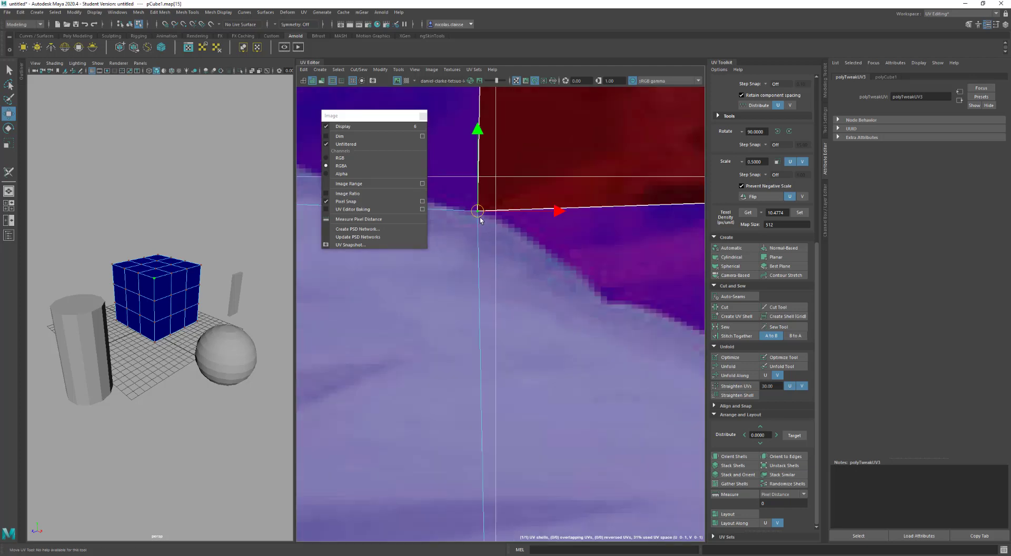
key(x)
key(x)
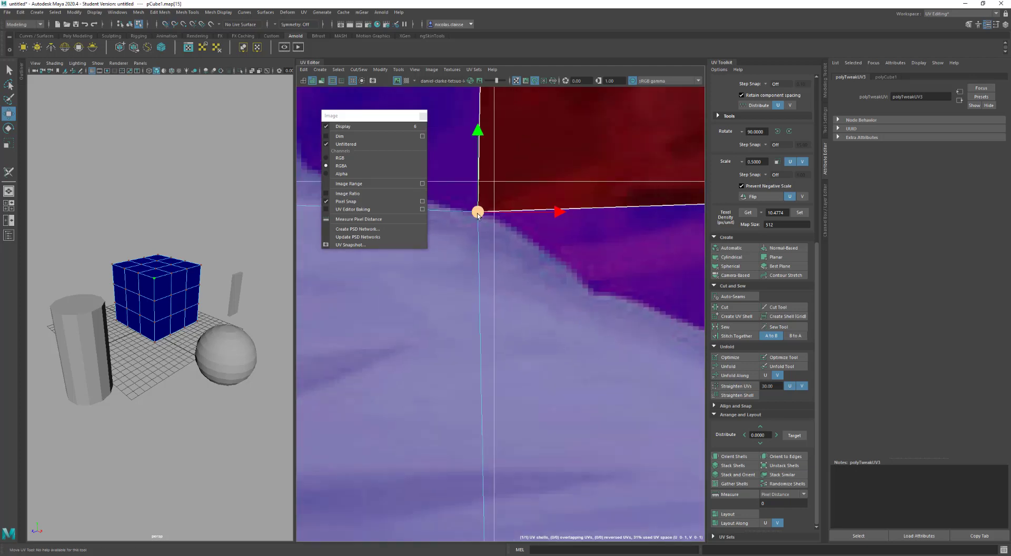
drag(478, 213, 494, 181)
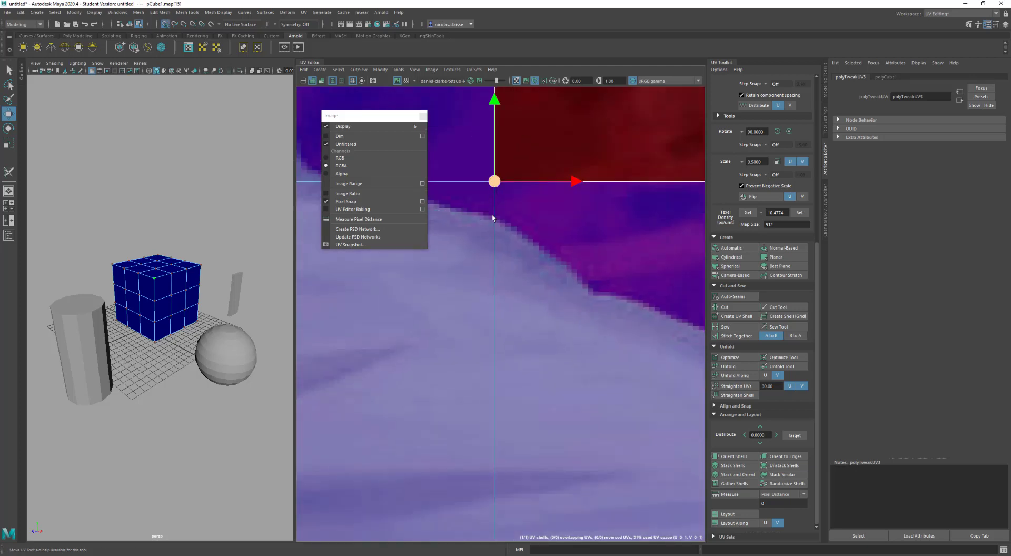
scroll(488, 251, down, 3)
scroll(487, 251, down, 2)
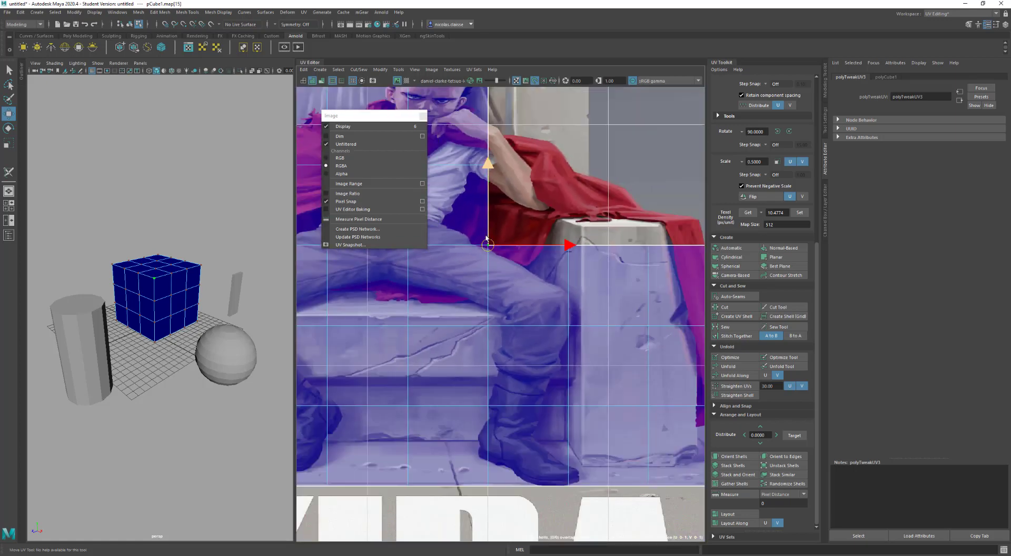
key(x)
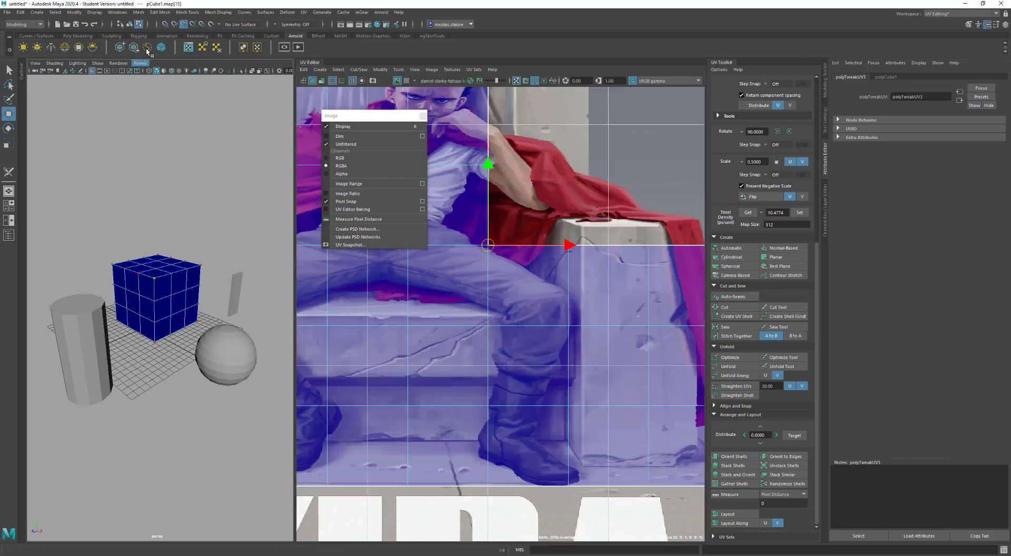
click(183, 24)
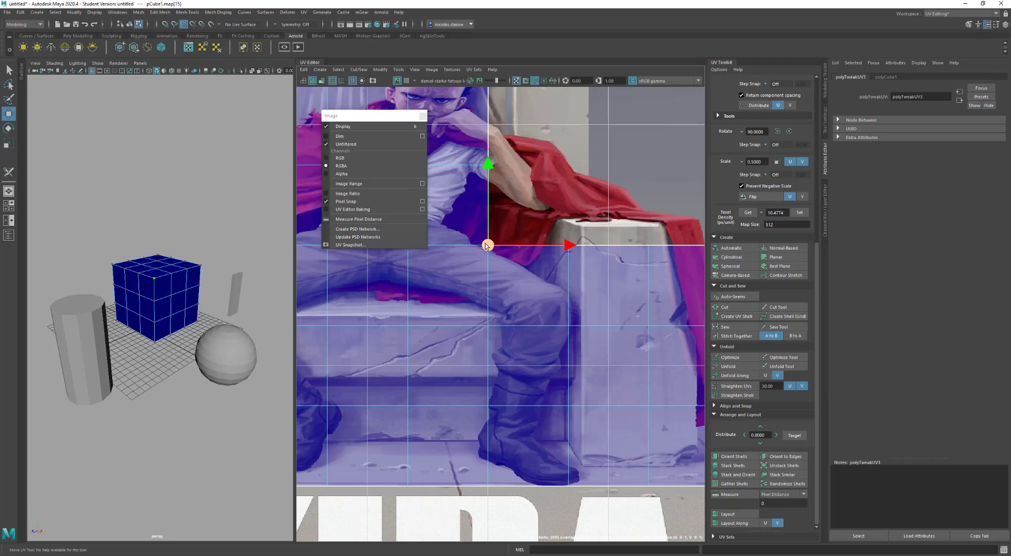
mouse_move(488, 245)
mouse_down()
mouse_move(573, 247)
mouse_move(538, 248)
mouse_move(494, 364)
mouse_move(492, 327)
mouse_move(569, 232)
mouse_move(488, 245)
mouse_up()
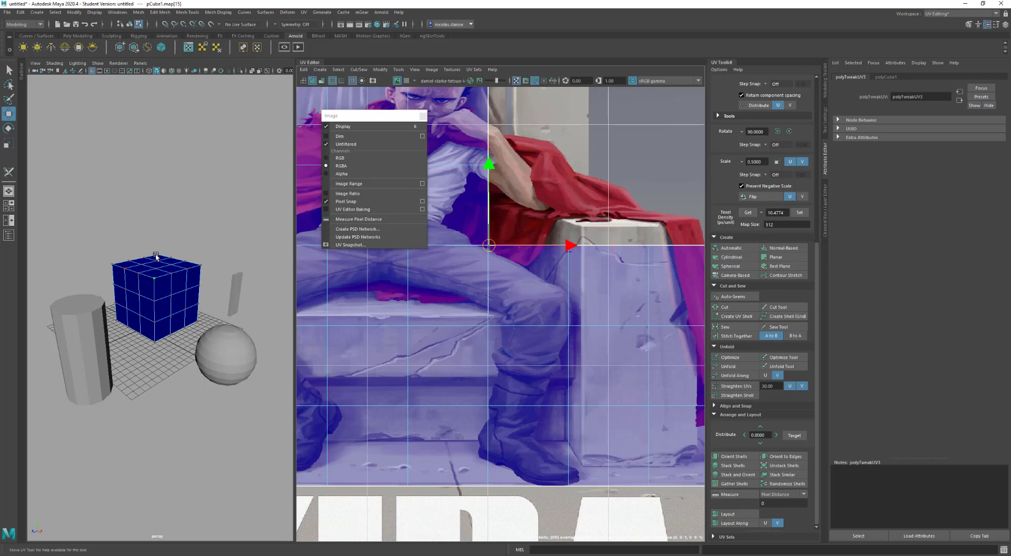
Step: Show the cylinder's UVs and select the leftmost round cap shell for moving
click(84, 350)
scroll(373, 341, down, 8)
scroll(375, 343, up, 6)
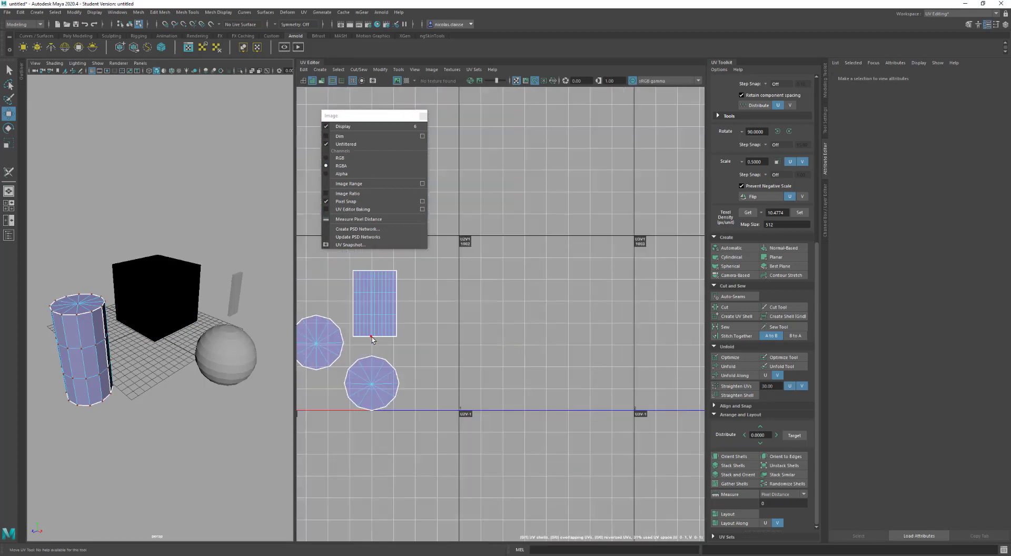
alt+middle_drag(376, 344, 635, 348)
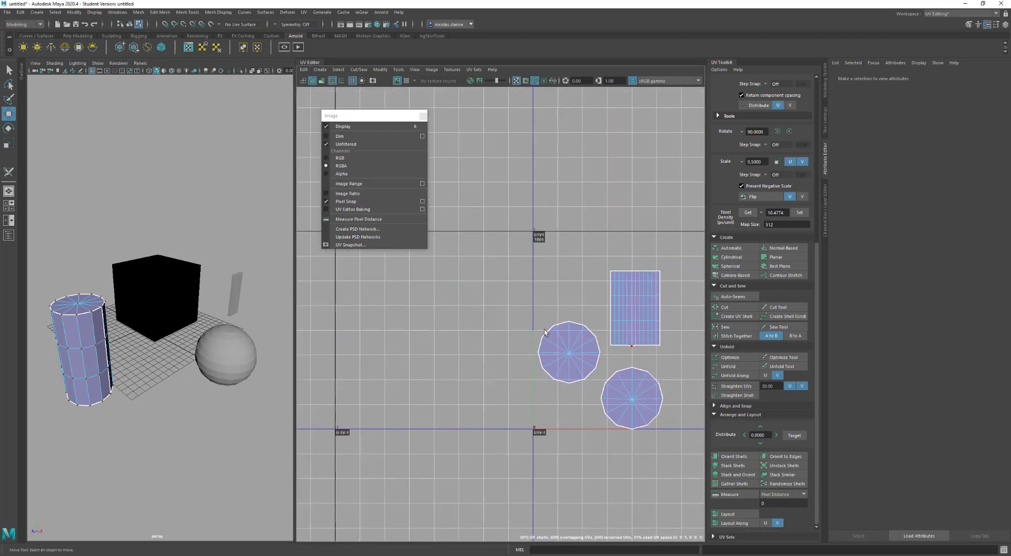
click(575, 359)
right_drag(576, 358, 553, 345)
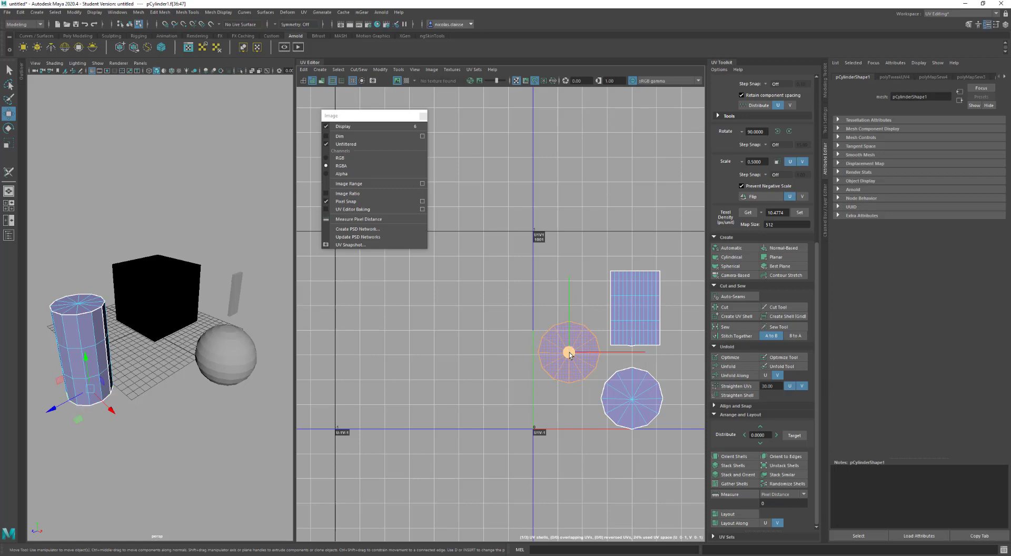
Step: Relocate the cap shell's pivot to its leftmost point and snap the shell against the rightmost point of the other cap
key(d)
drag(569, 354, 539, 353)
key(v)
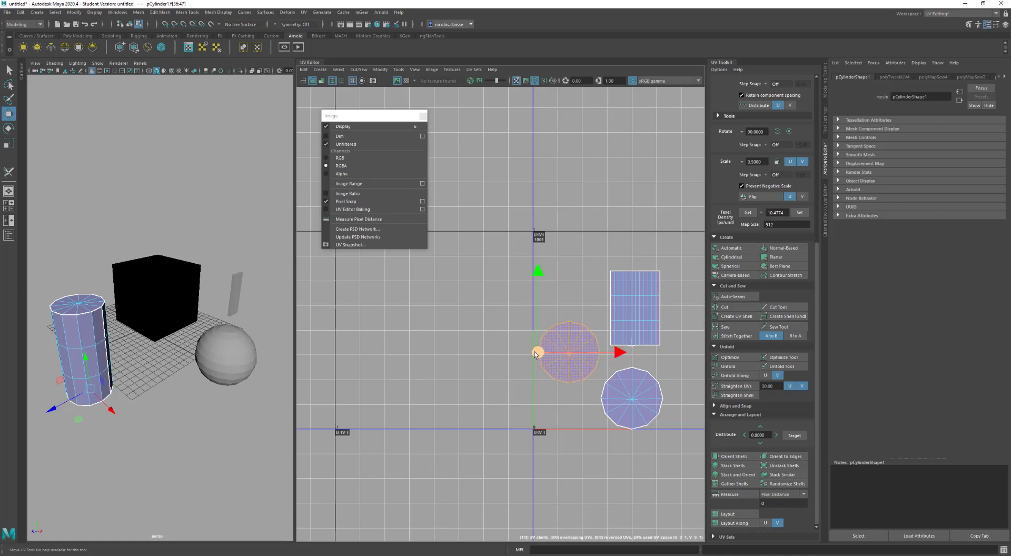
drag(537, 353, 663, 400)
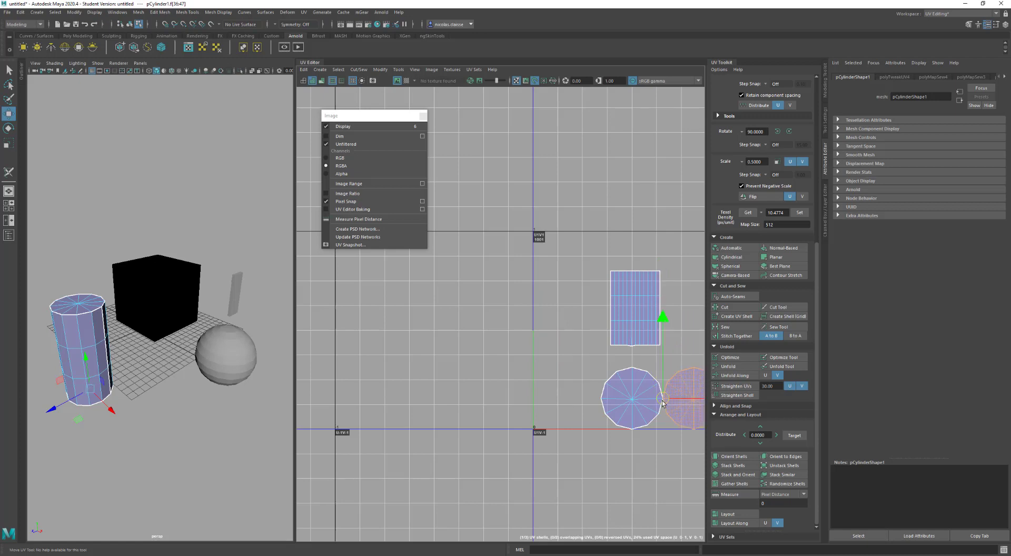
alt+middle_drag(662, 403, 488, 338)
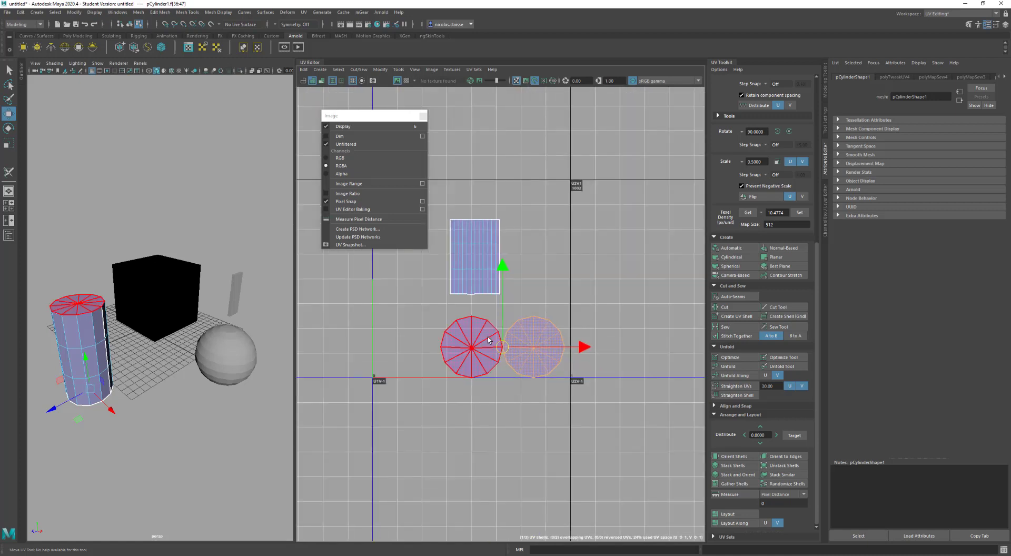
drag(499, 351, 495, 311)
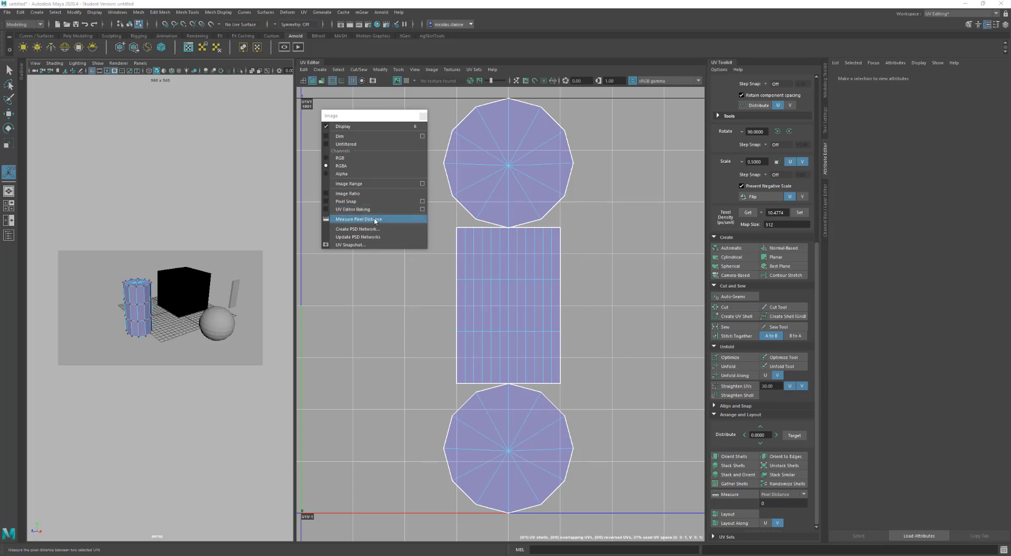
Step: Measure the pixel distance between the UVs at the upper and lower ends of one column in the cylinder's rectangular shell
click(526, 229)
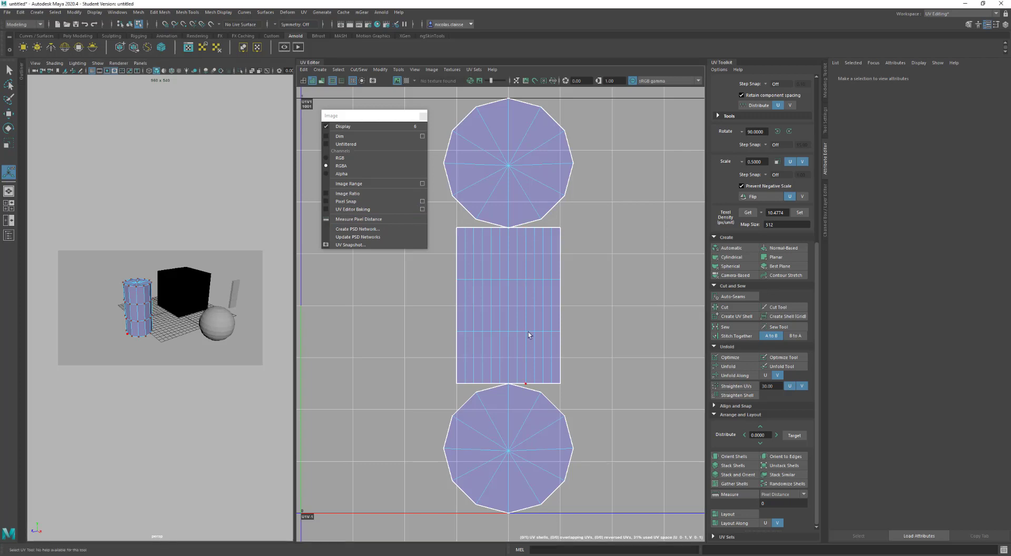
click(528, 228)
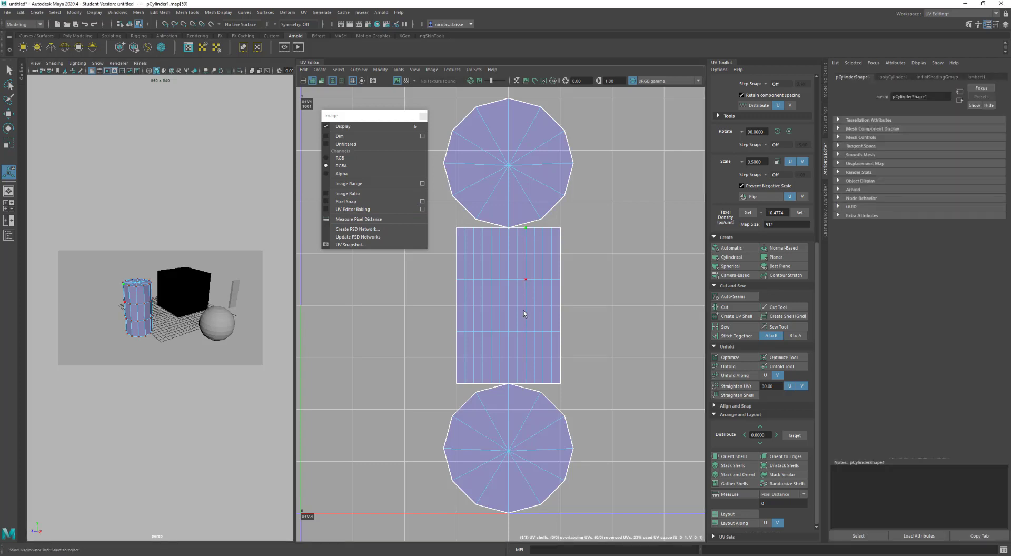
shift+click(526, 384)
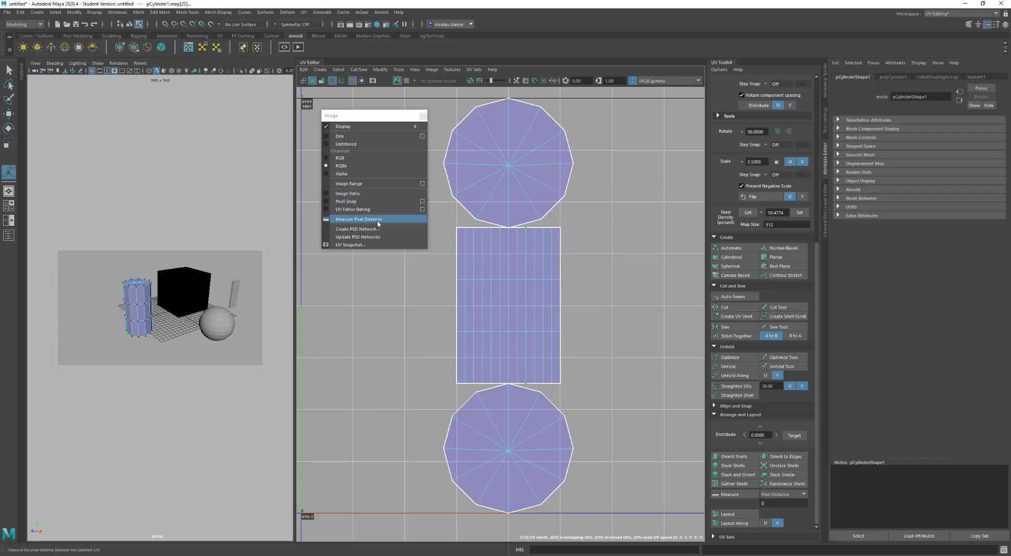
click(359, 219)
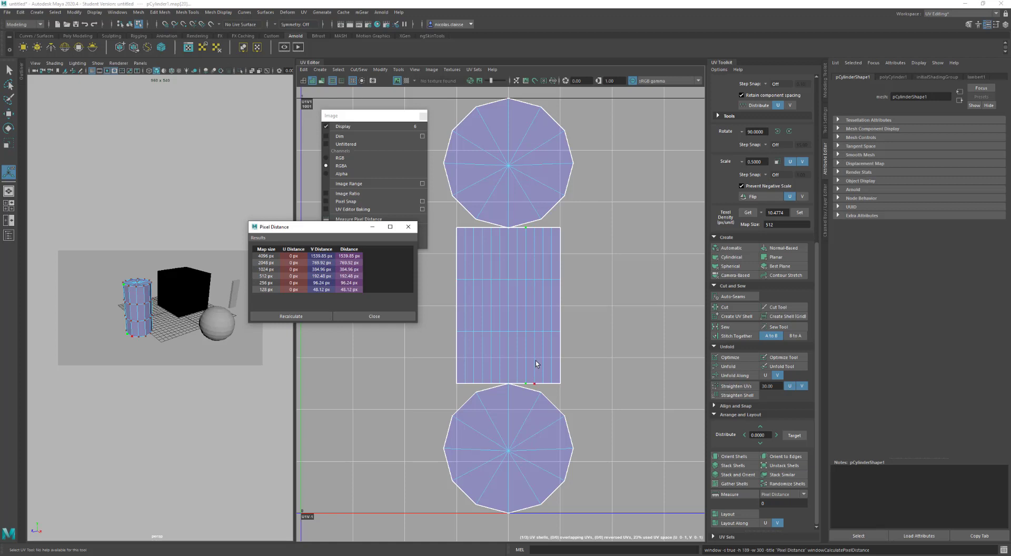
scroll(536, 361, down, 2)
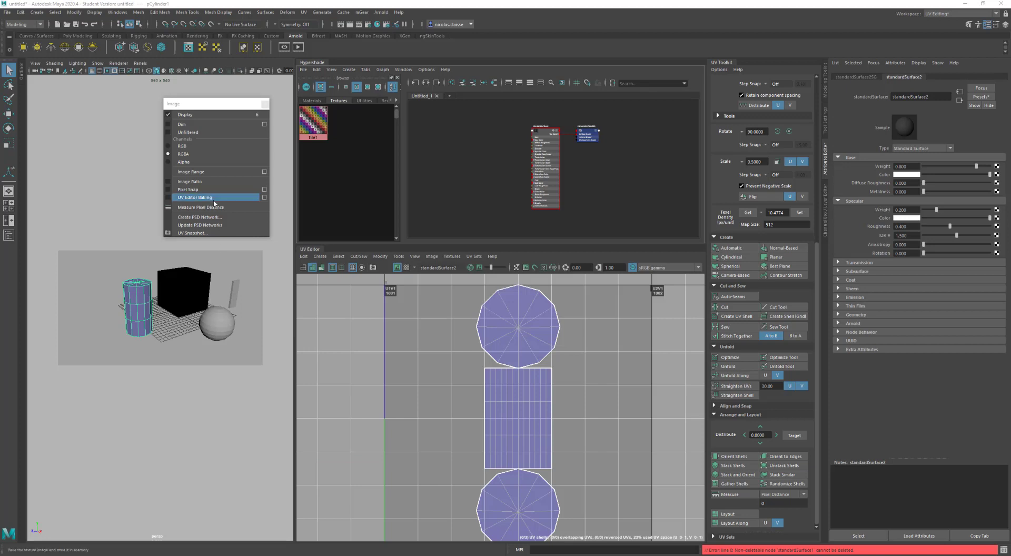
Step: Start a PSD network for the cylinder and add Base Color of standardSurface2 to the selected attributes
click(203, 217)
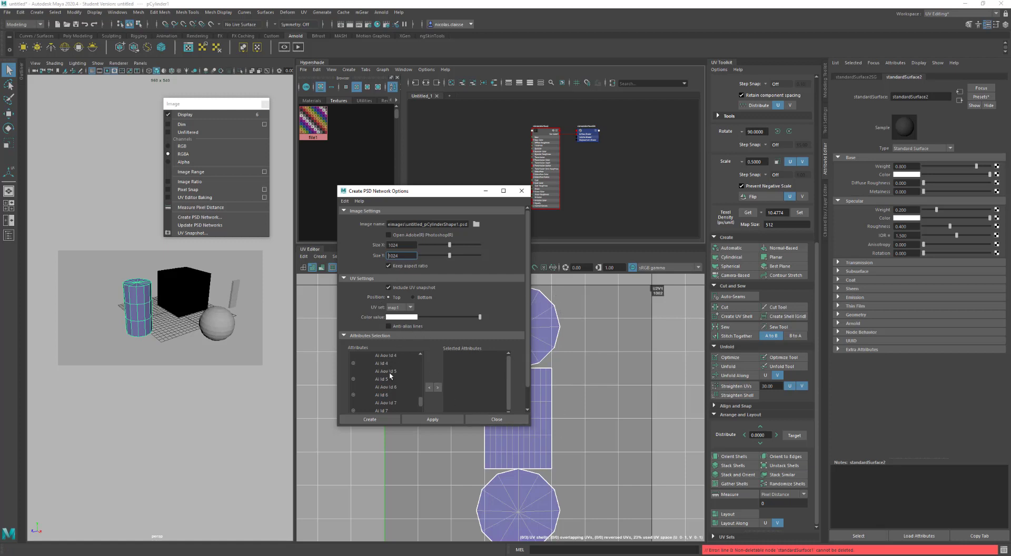
scroll(390, 372, up, 10)
scroll(394, 383, down, 15)
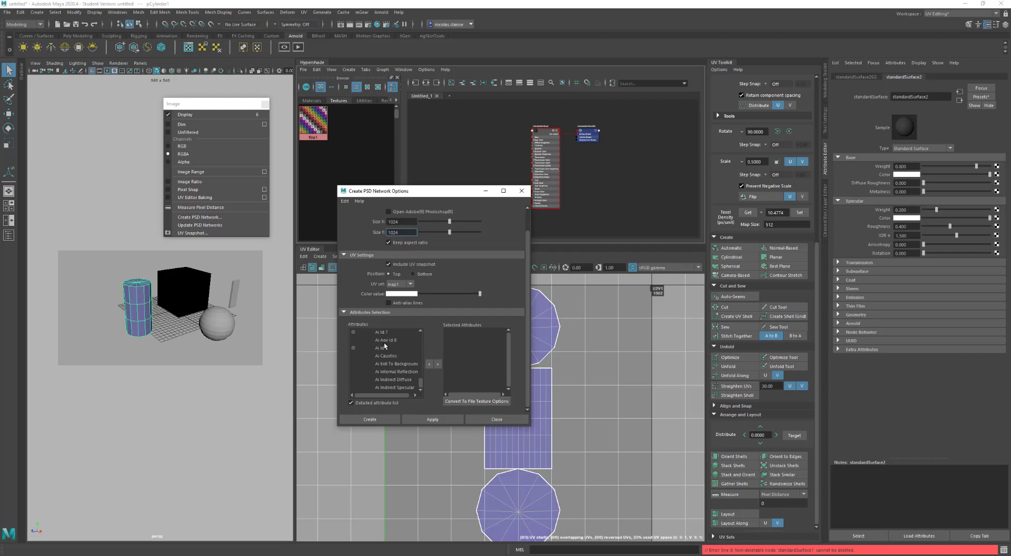
scroll(382, 350, up, 15)
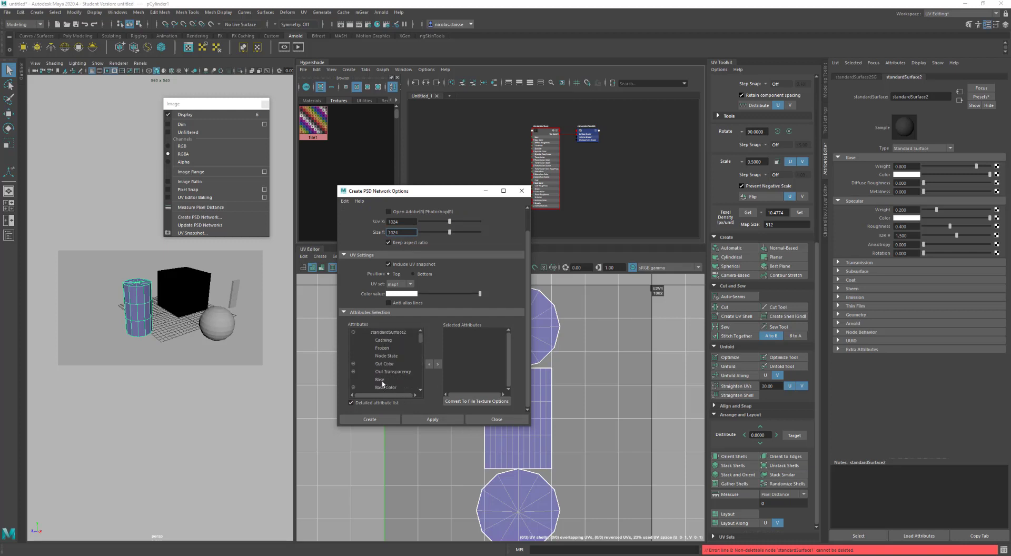
click(385, 389)
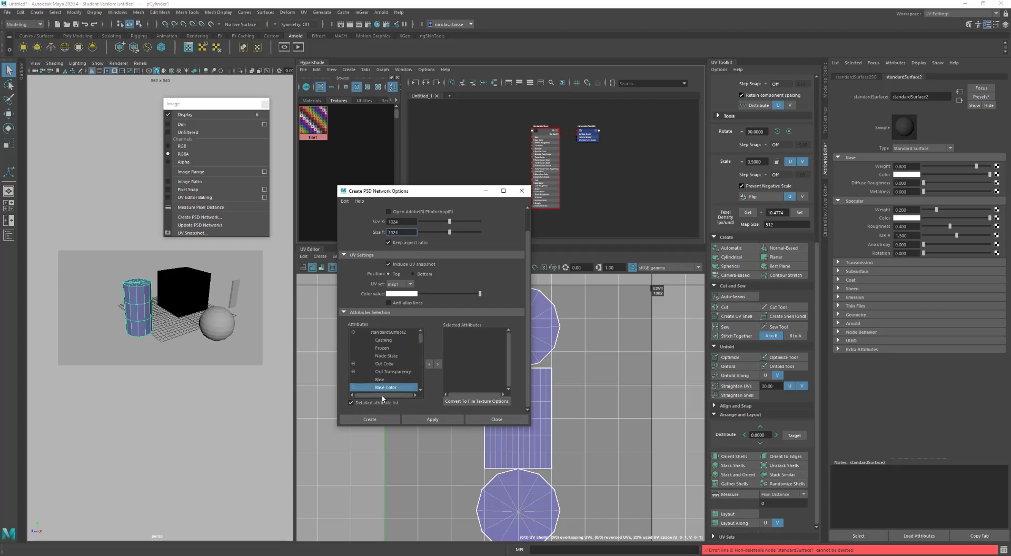
click(438, 364)
Step: Add Metalness to the selected attributes and create the PSD network
drag(422, 338, 421, 344)
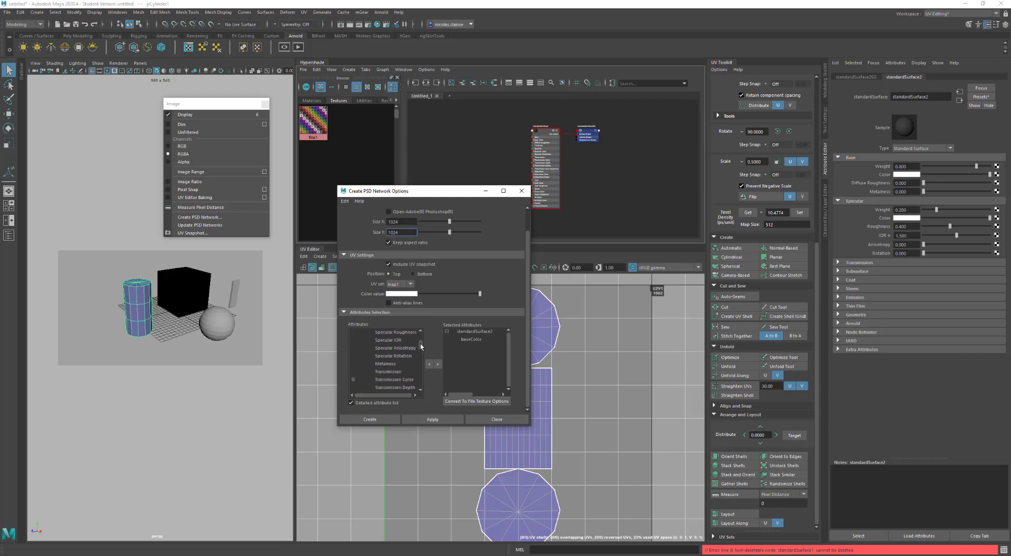
click(400, 364)
click(438, 364)
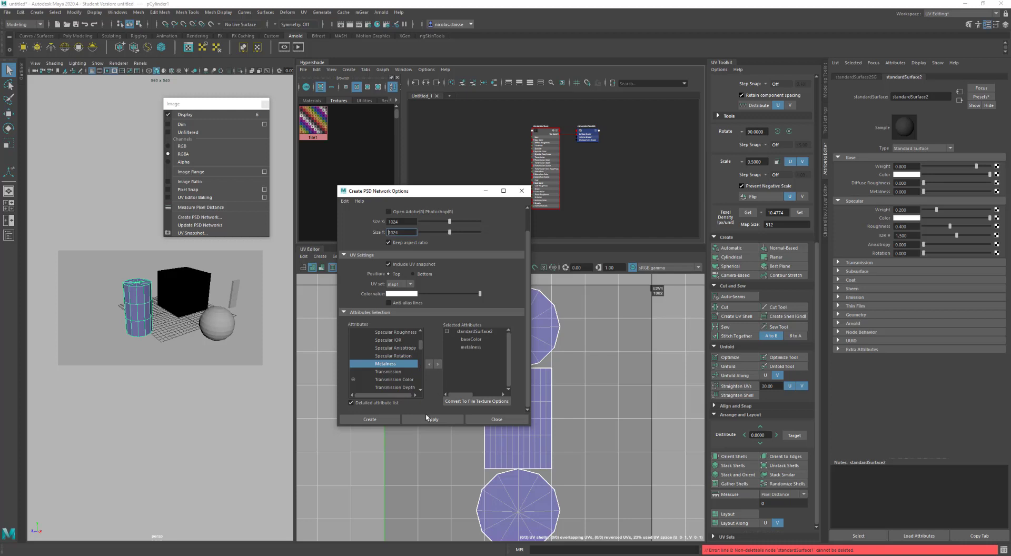
click(379, 420)
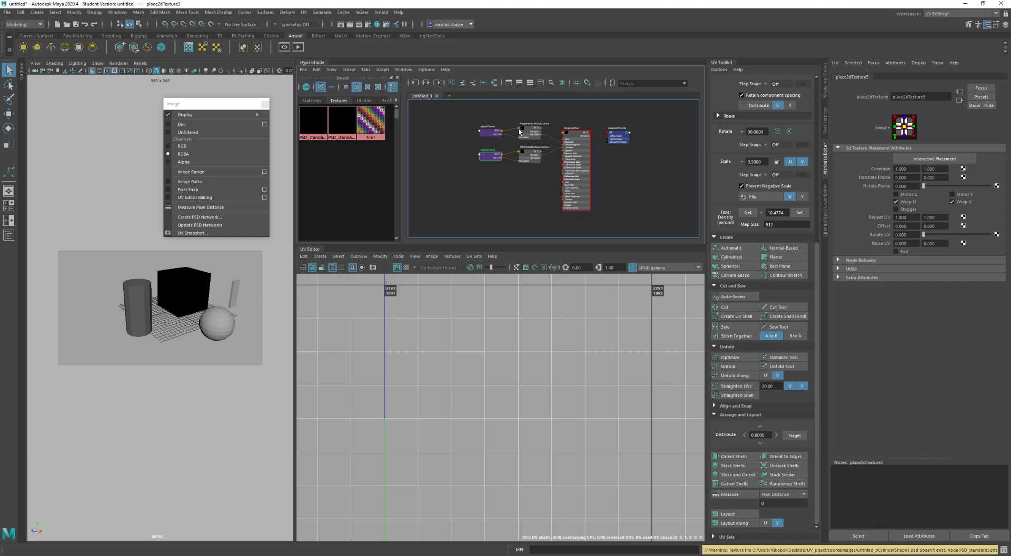
Step: Examine the new PSD texture nodes feeding the material's base color and metalness, with the metalness texture selected
scroll(532, 127, up, 3)
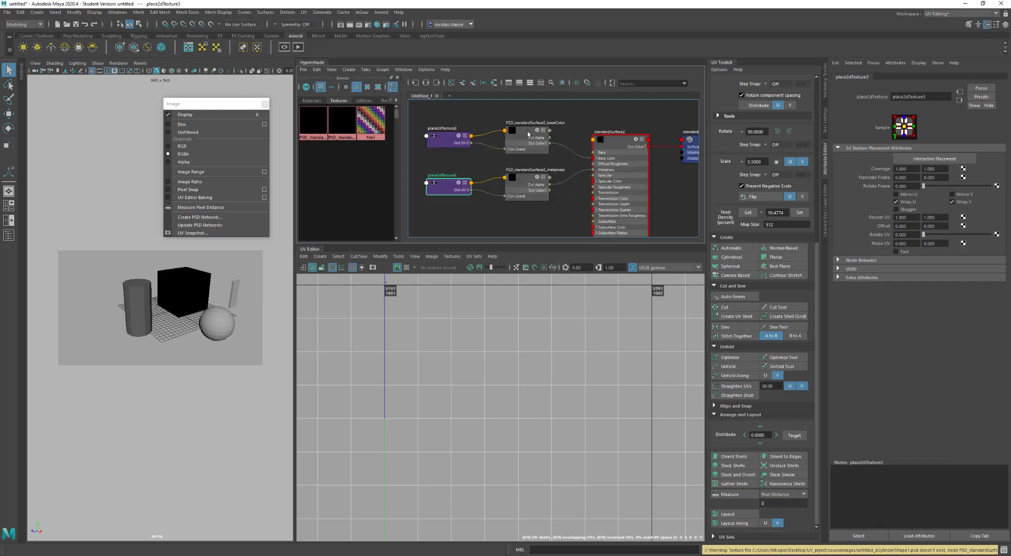
click(338, 122)
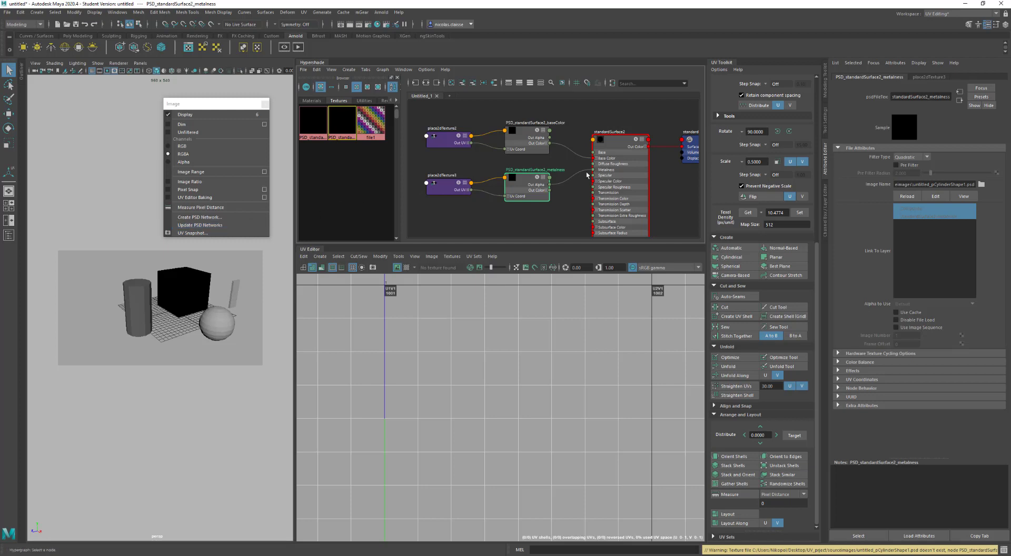
scroll(562, 159, down, 3)
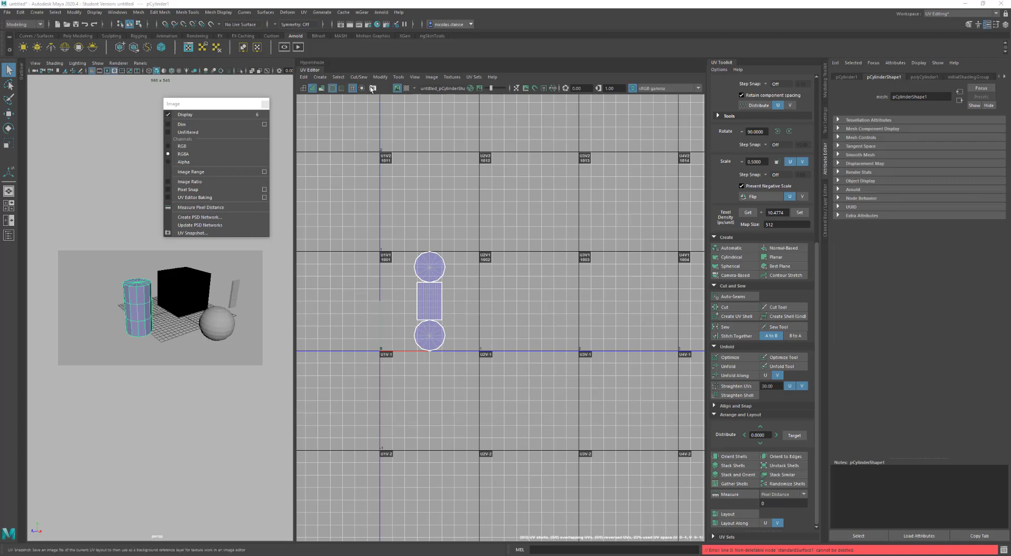
Step: Reset the UV Snapshot options, switch the UV area to Range with U max 2, and check the available image formats
click(372, 89)
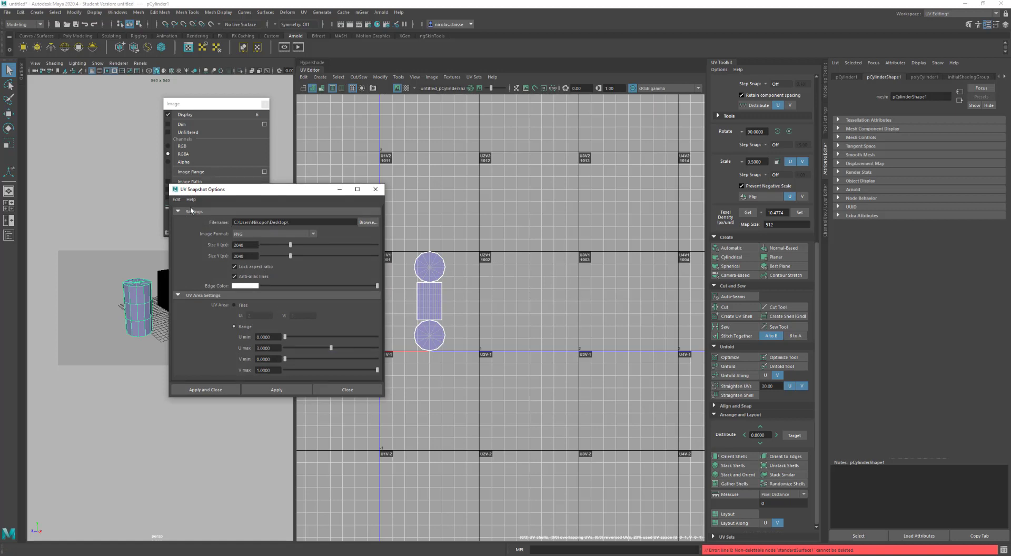
click(176, 200)
click(202, 216)
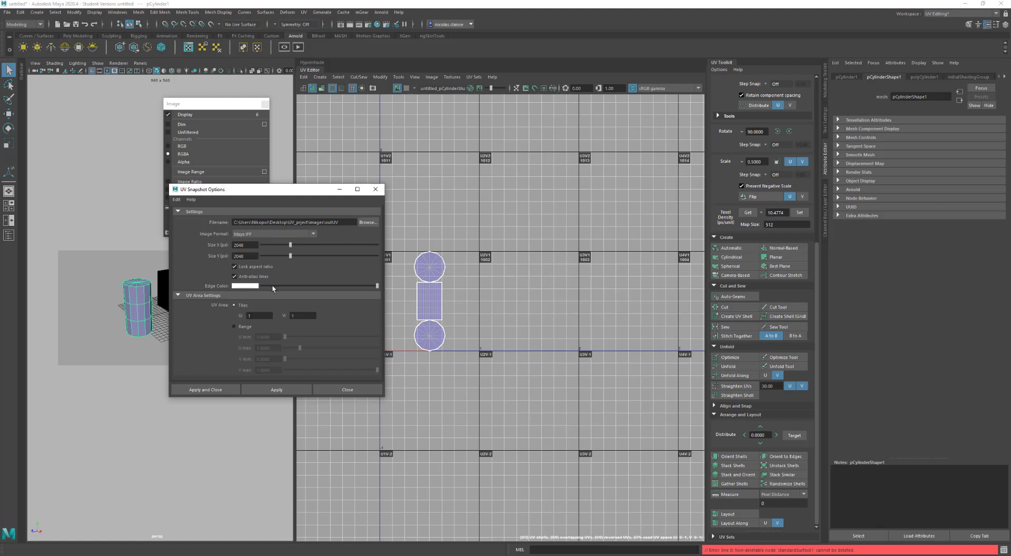
click(247, 327)
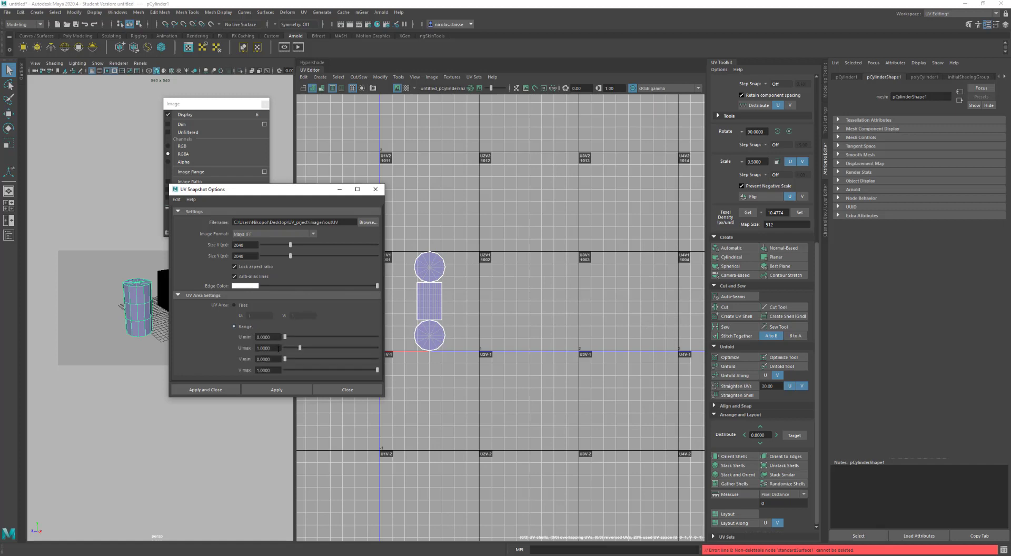
click(278, 349)
text(2)
key(Return)
click(276, 232)
click(276, 232)
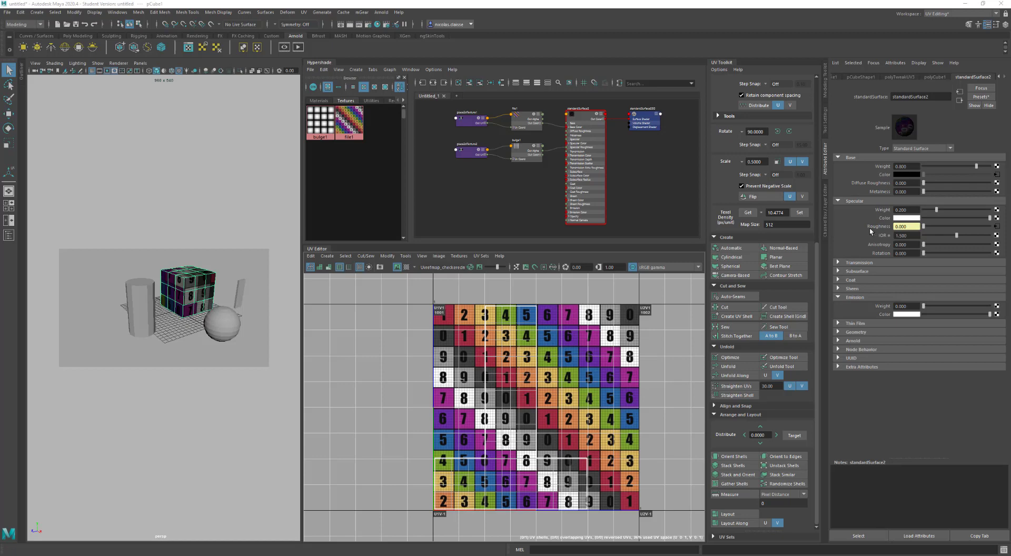
Step: Display the bulge1 texture behind the cube's UVs, check the bulge node's attributes, and reselect the cube
click(414, 267)
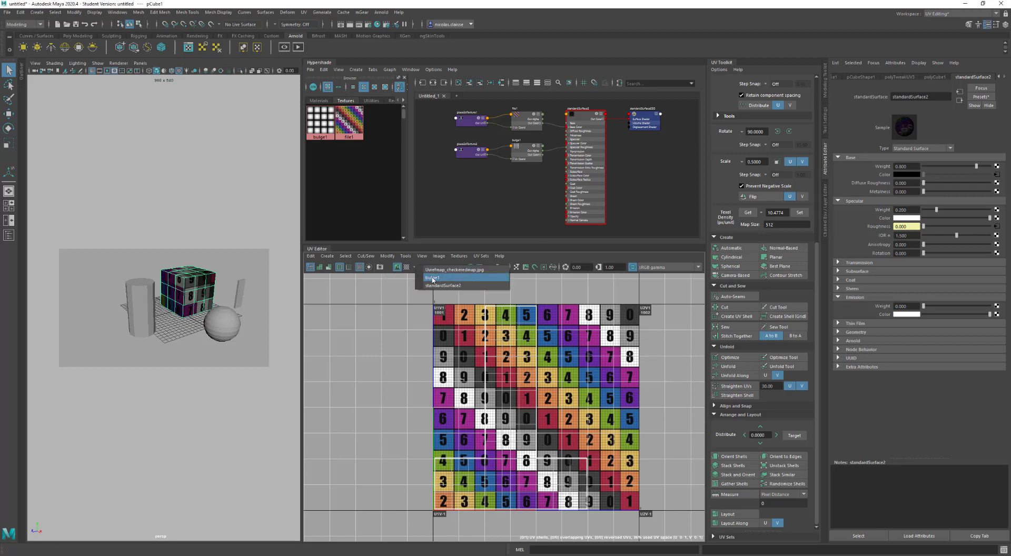
click(432, 278)
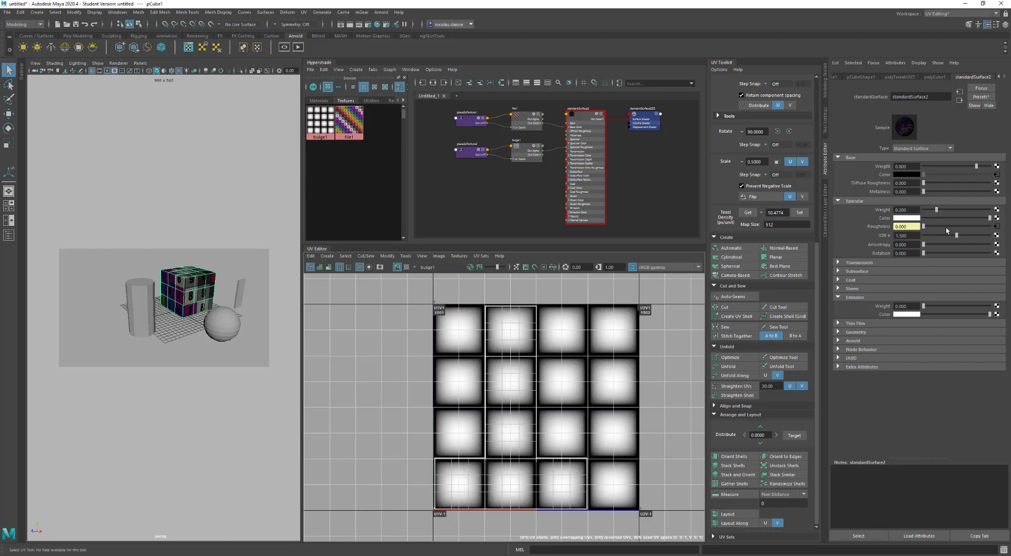
click(528, 150)
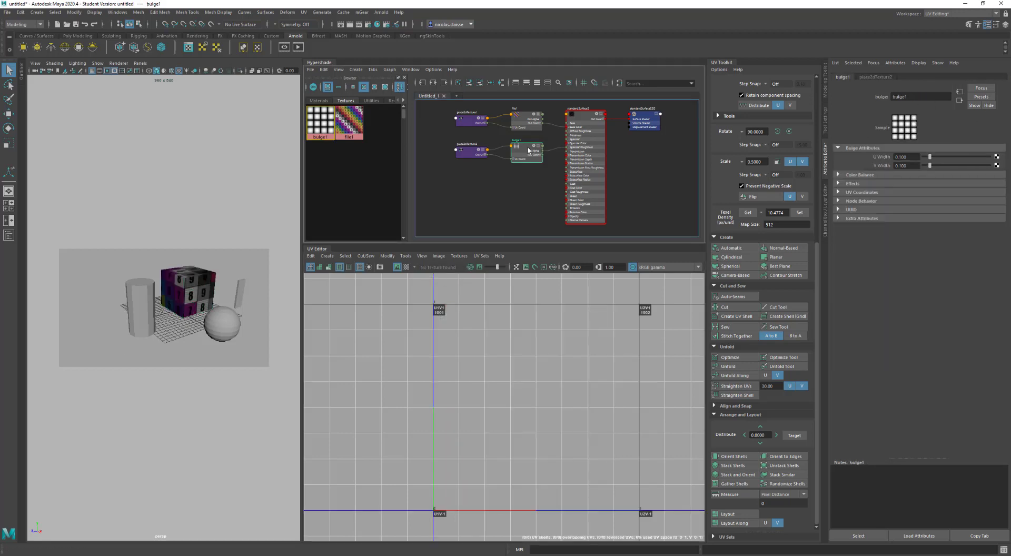
click(175, 282)
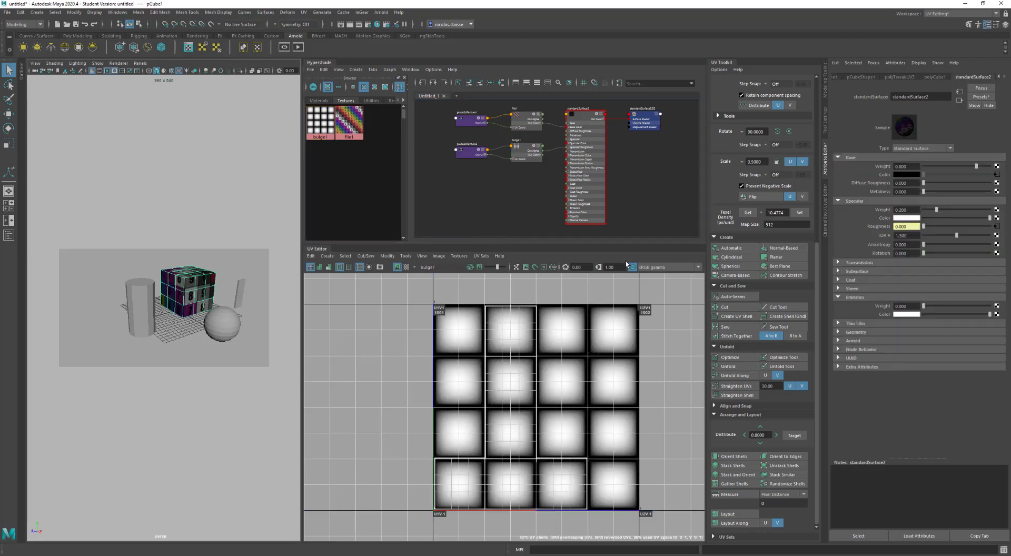
Step: Try the Raw view transform on the displayed bulge texture and return it to color-managed sRGB gamma
click(654, 270)
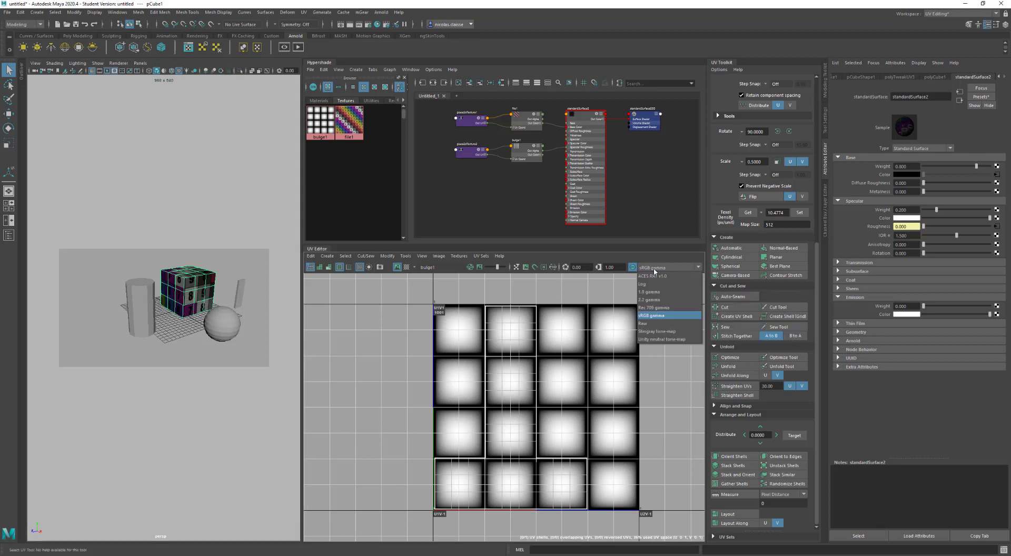
click(656, 325)
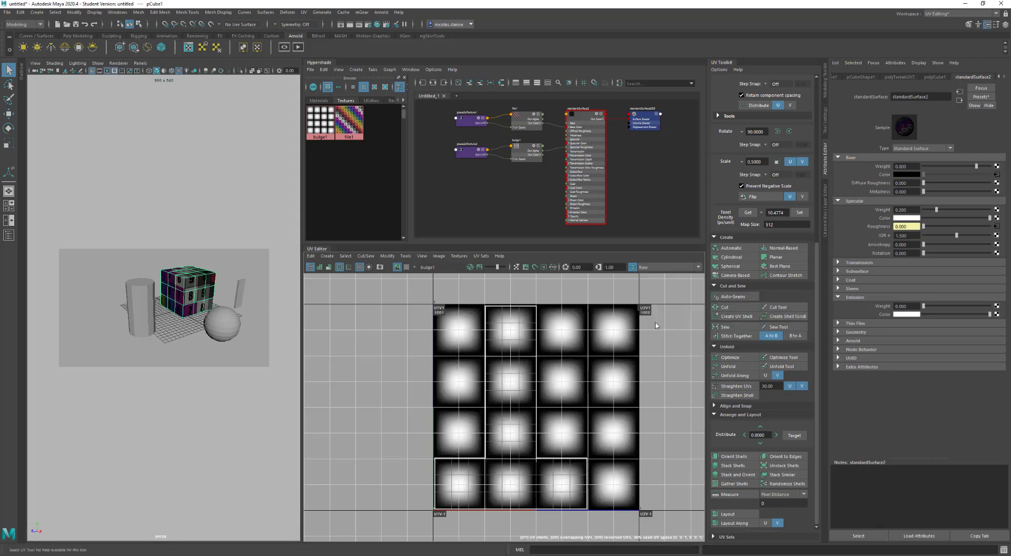
click(656, 268)
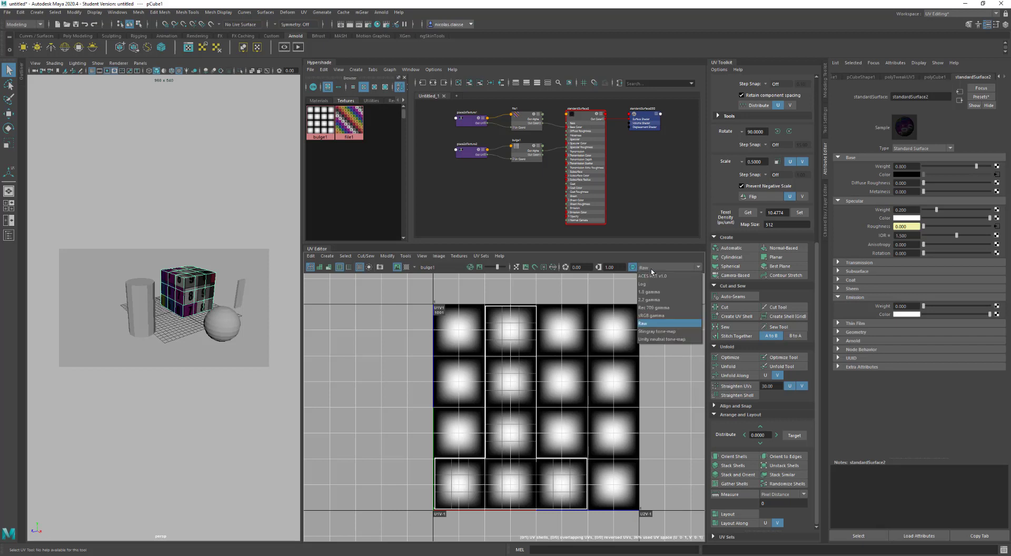
click(653, 315)
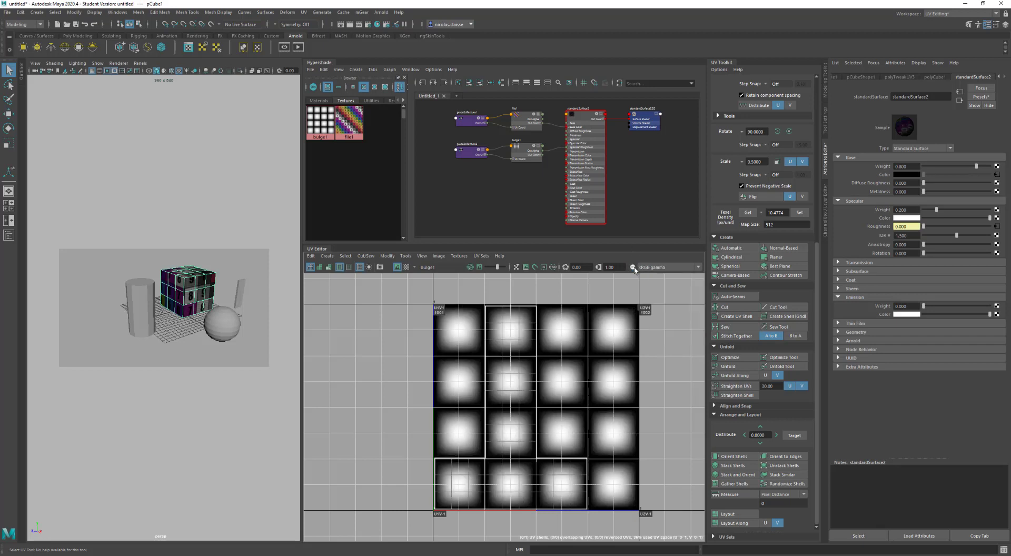
click(633, 267)
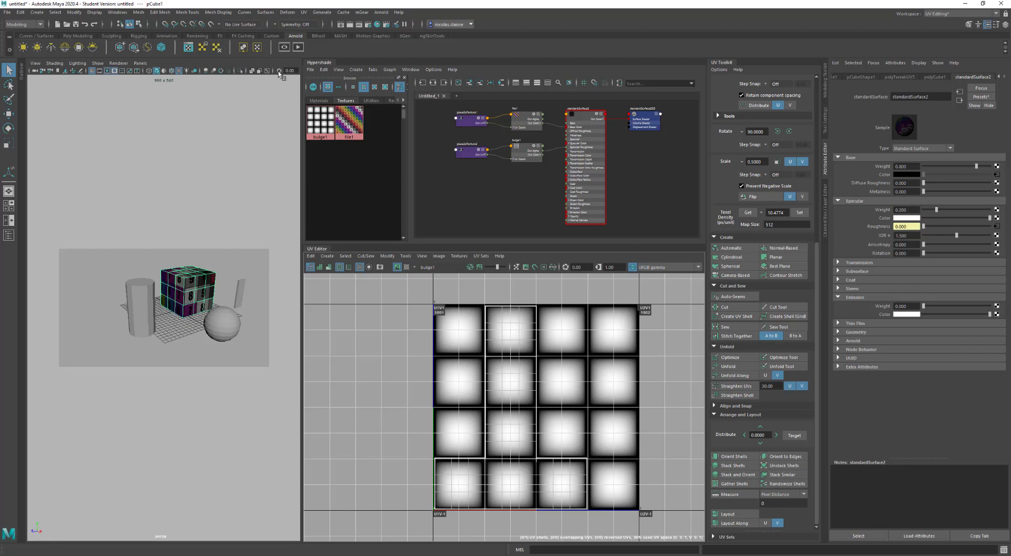
Step: Widen the UV Editor, try a slightly lower gamma on the displayed texture, and restore the default gamma
drag(302, 93, 426, 108)
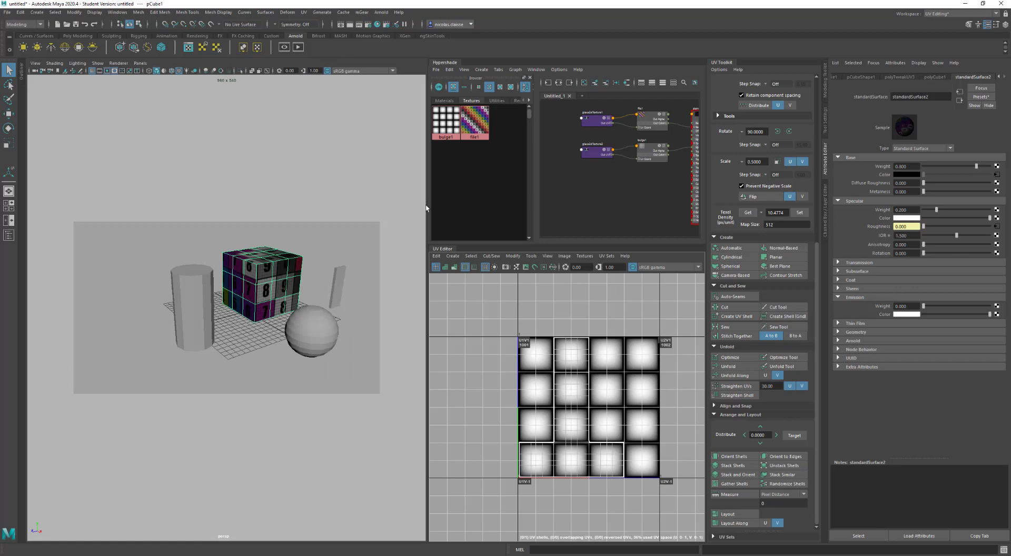
drag(427, 206, 260, 206)
ctrl+drag(613, 269, 606, 269)
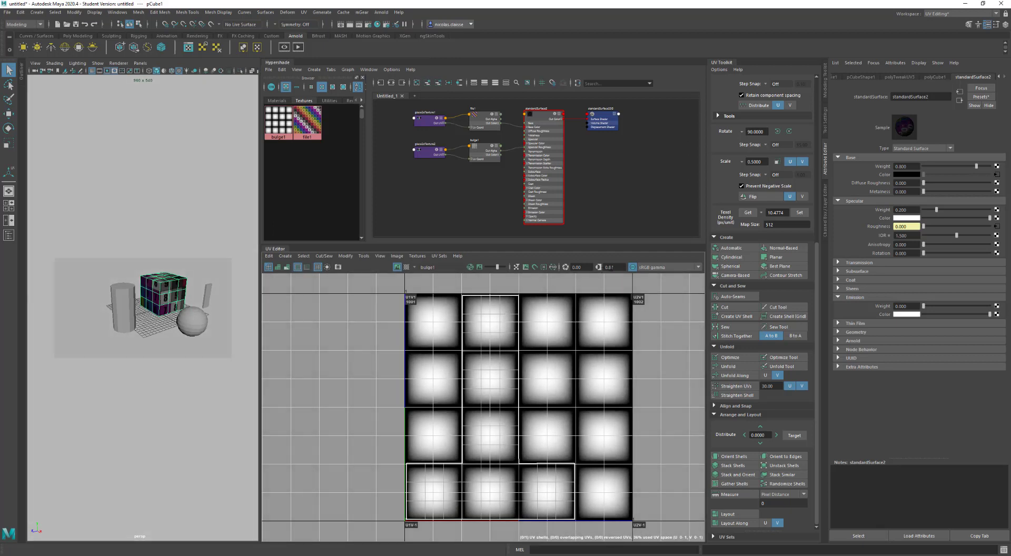
click(599, 268)
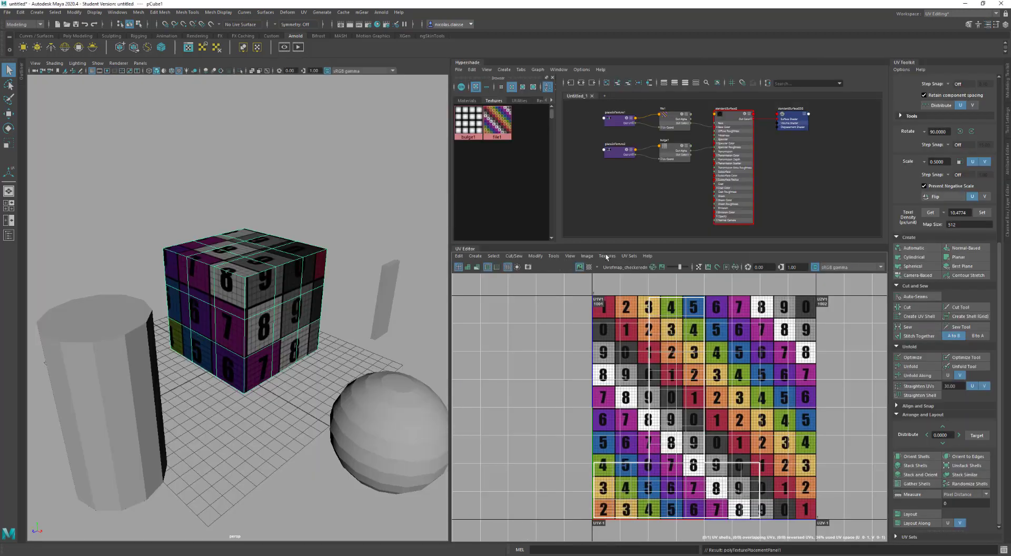
Step: Detach the texture options as a floating window, apply the Checker Map to the cube, and toggle it off and on
click(611, 267)
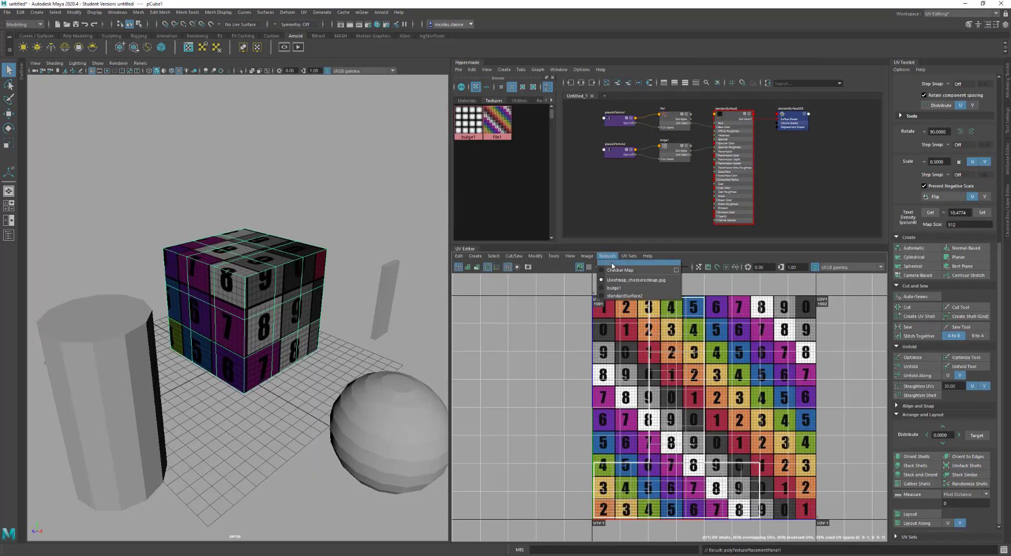
drag(620, 254, 499, 284)
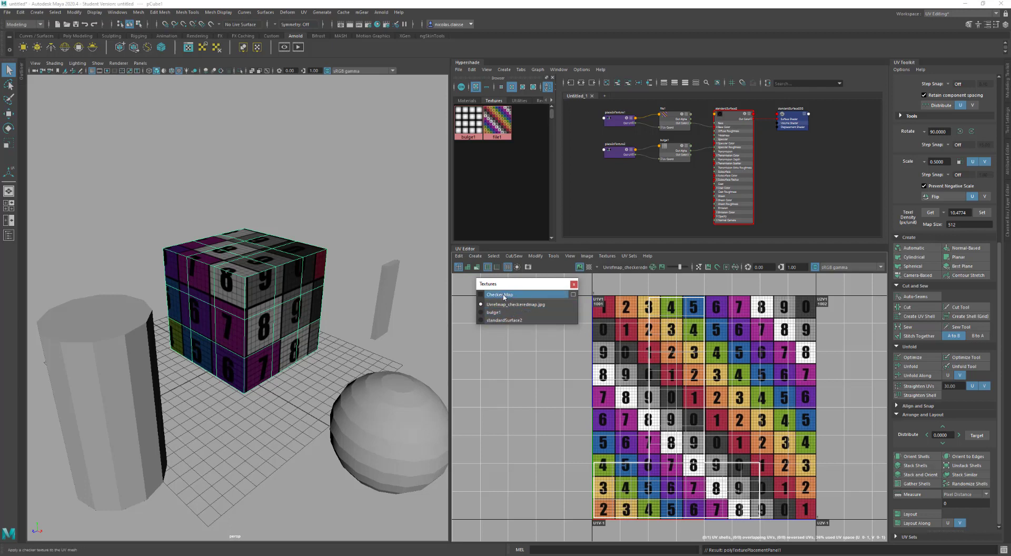
click(505, 296)
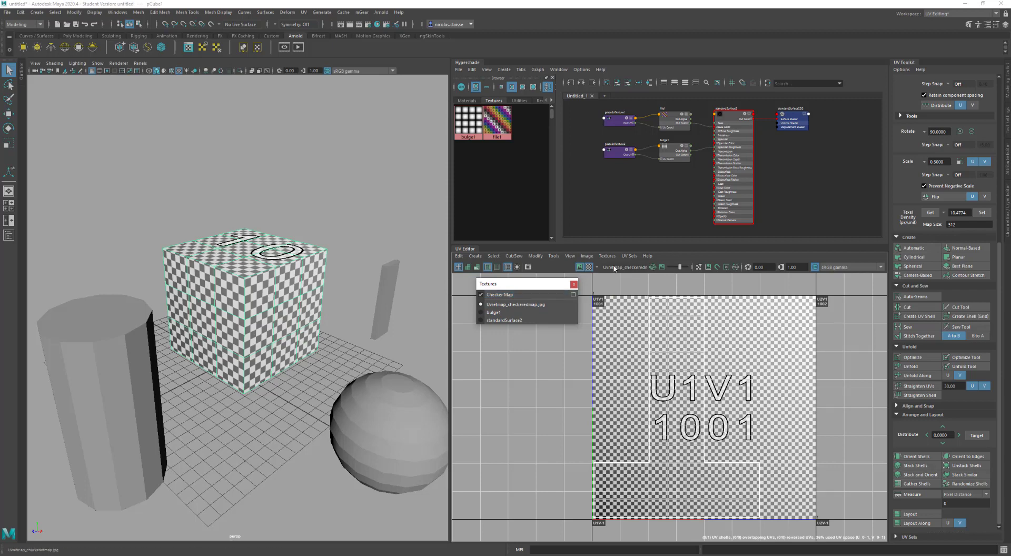
click(591, 269)
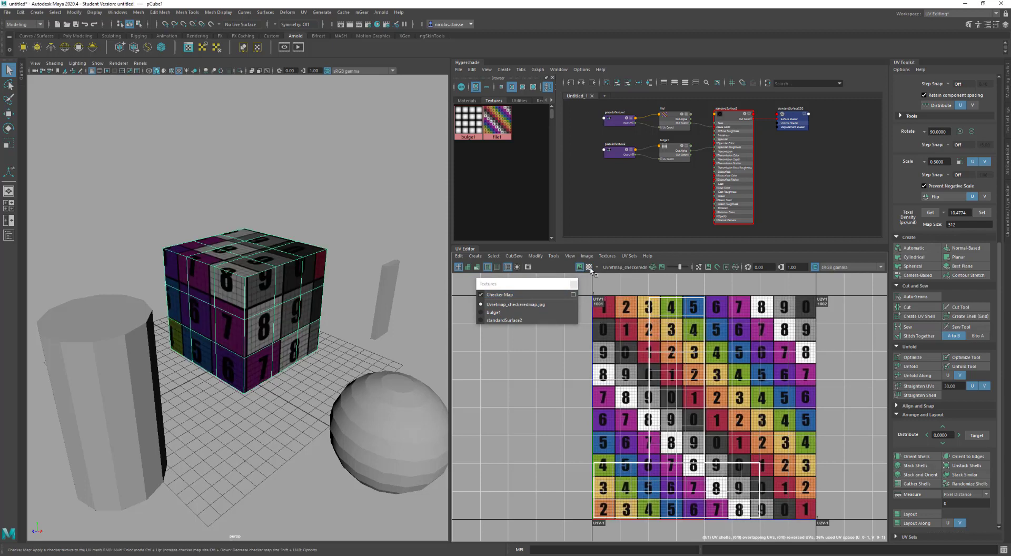
click(590, 270)
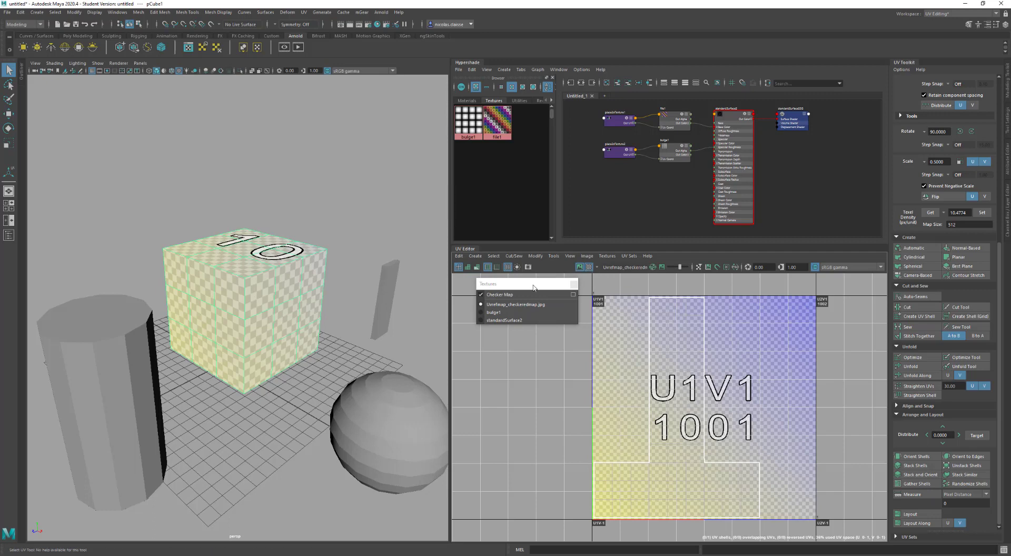
Step: Open the Checker Map options and apply the map to the cube without tile labels, then with tile labels enabled again
click(573, 294)
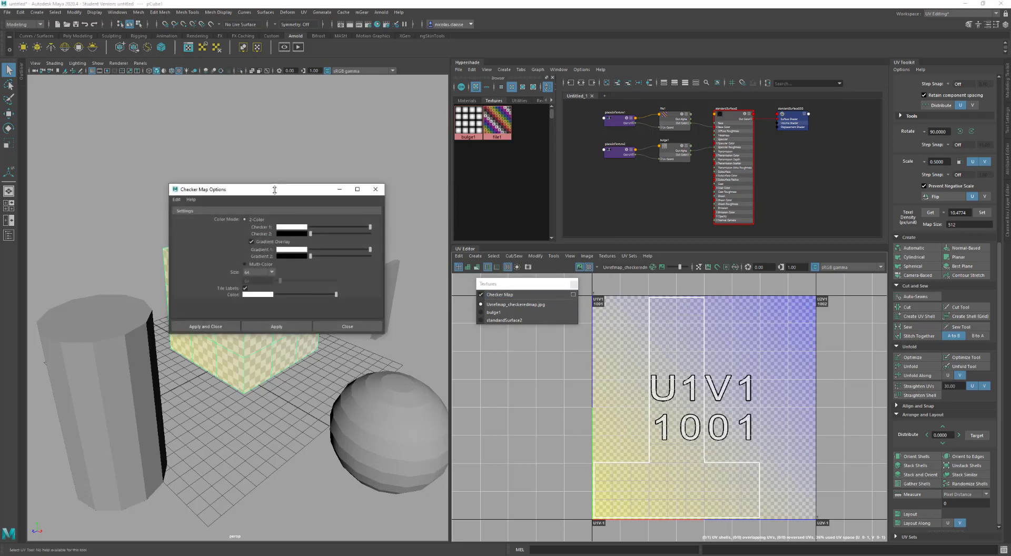
drag(283, 198, 452, 326)
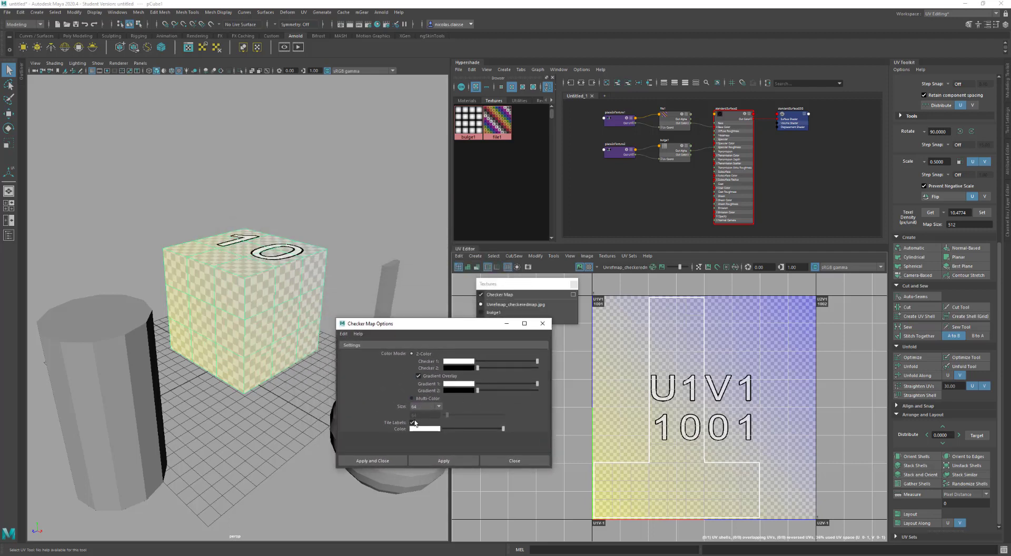
scroll(696, 372, down, 4)
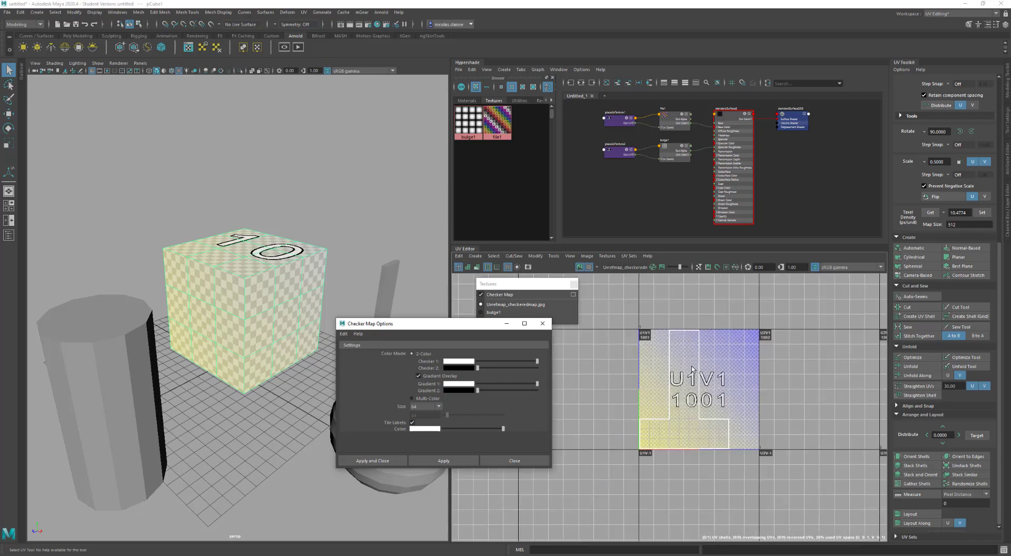
scroll(692, 370, down, 1)
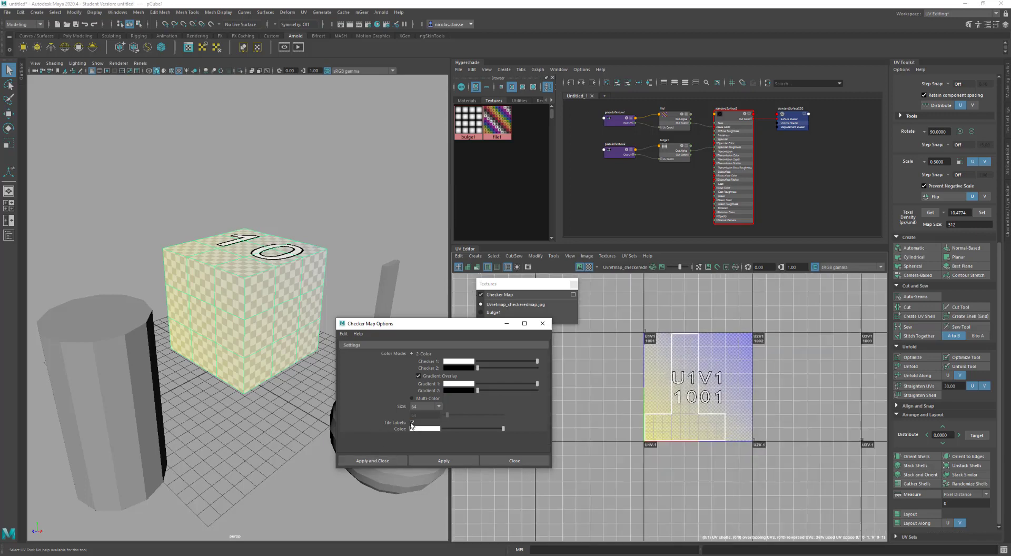
click(412, 423)
click(424, 461)
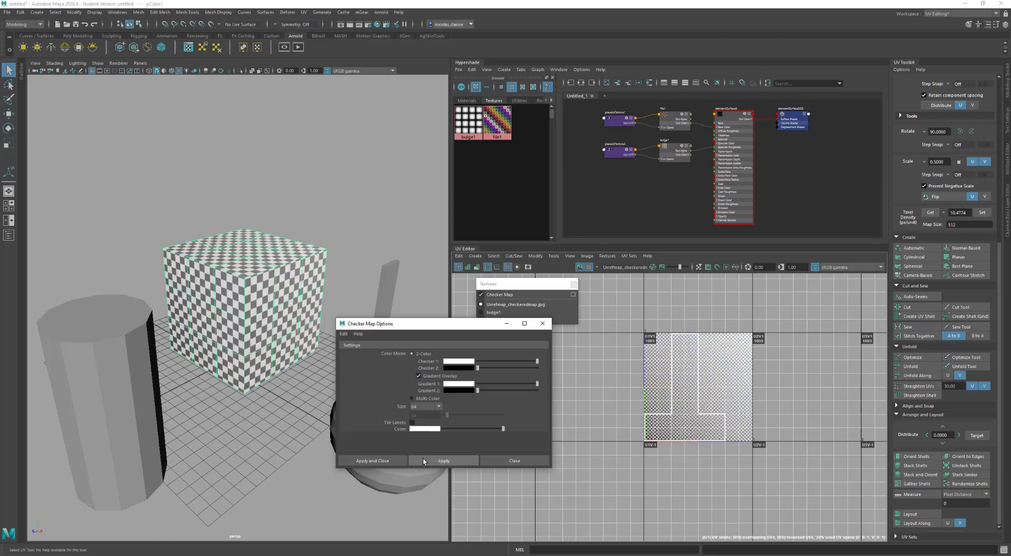
click(413, 423)
click(428, 457)
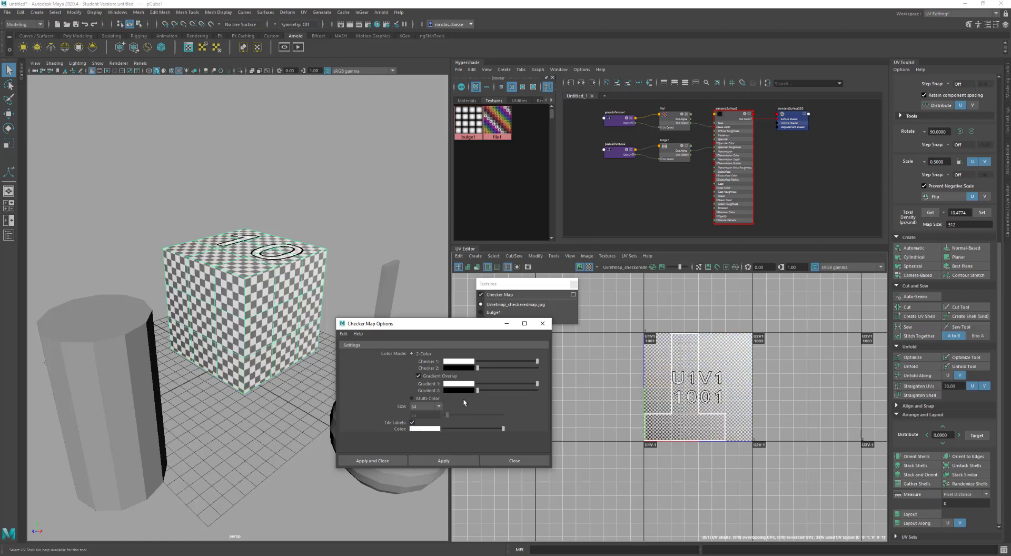
Step: Try a checker size of 512 on the cube, then reset the Checker Map settings to their defaults and apply them
click(433, 407)
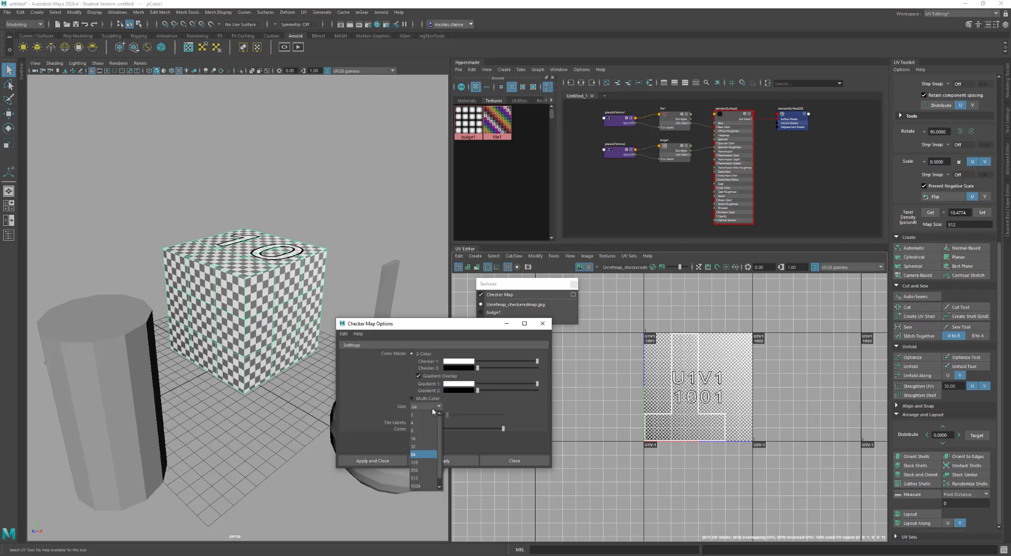
click(415, 478)
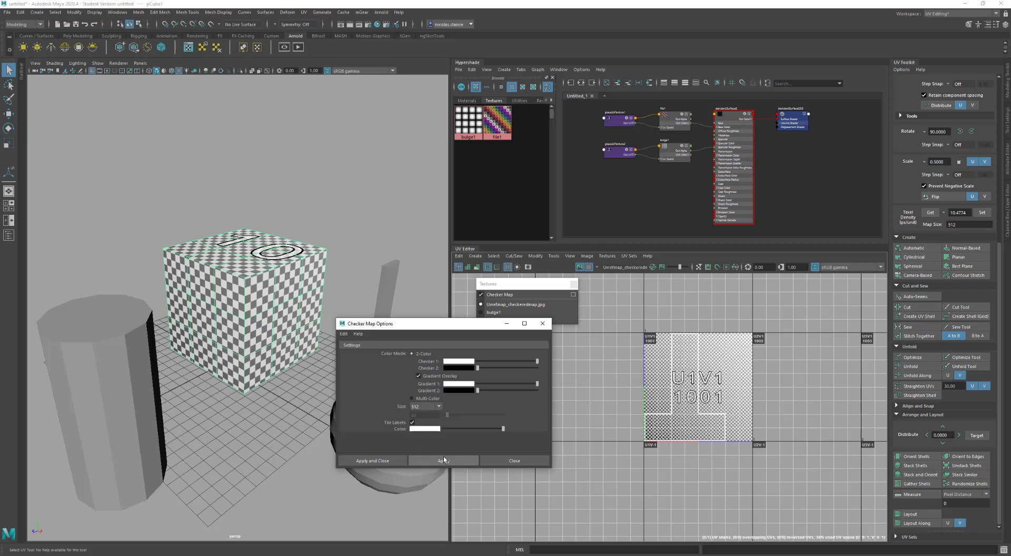
click(447, 461)
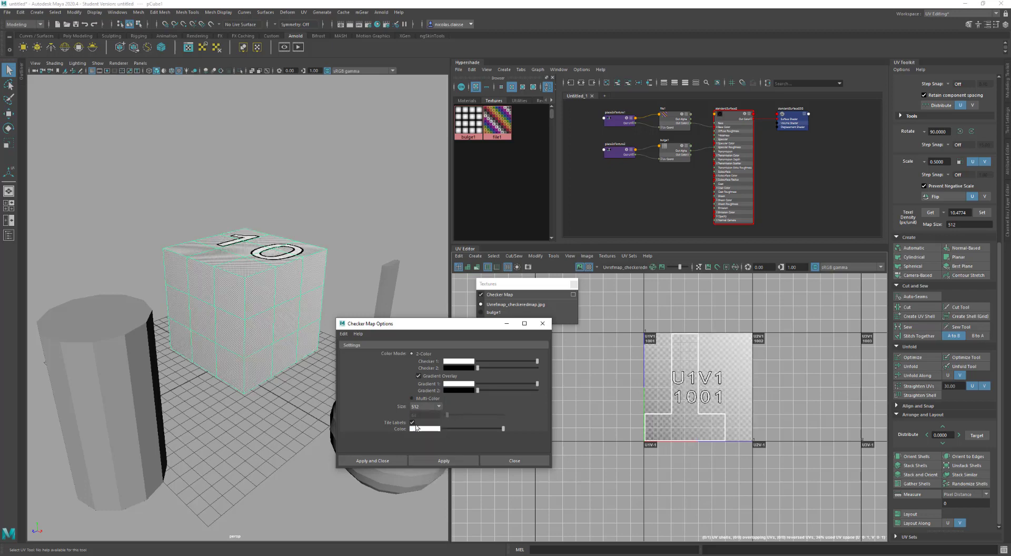
click(343, 333)
click(361, 349)
click(421, 461)
scroll(605, 317, up, 3)
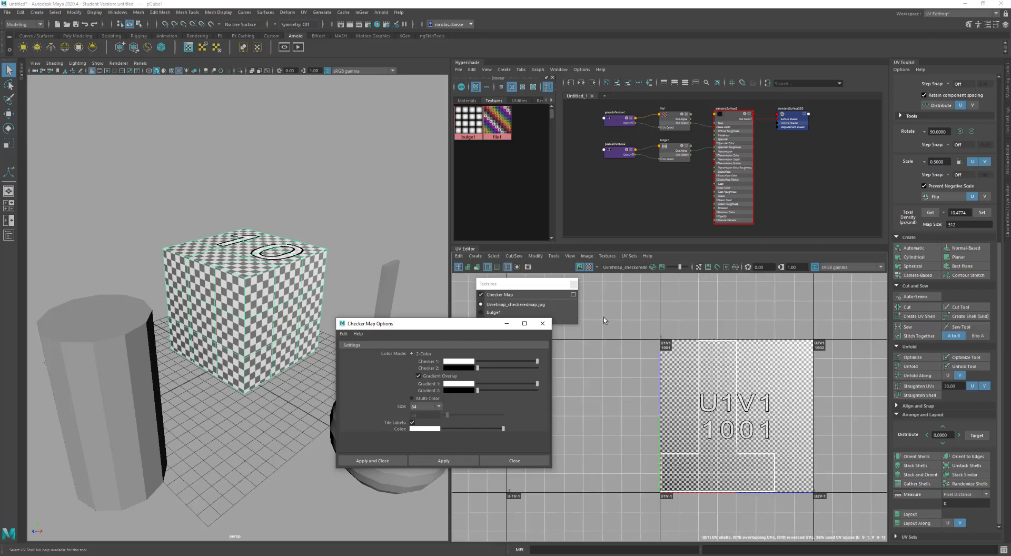
Step: Toggle the checker map off and on to compare it with the cube's own texture
click(589, 268)
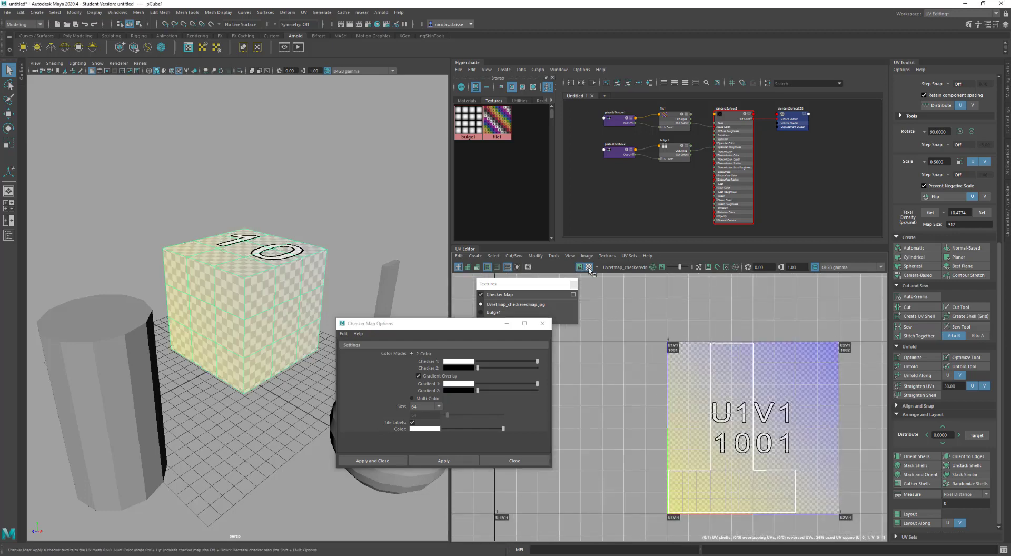
click(589, 269)
click(589, 269)
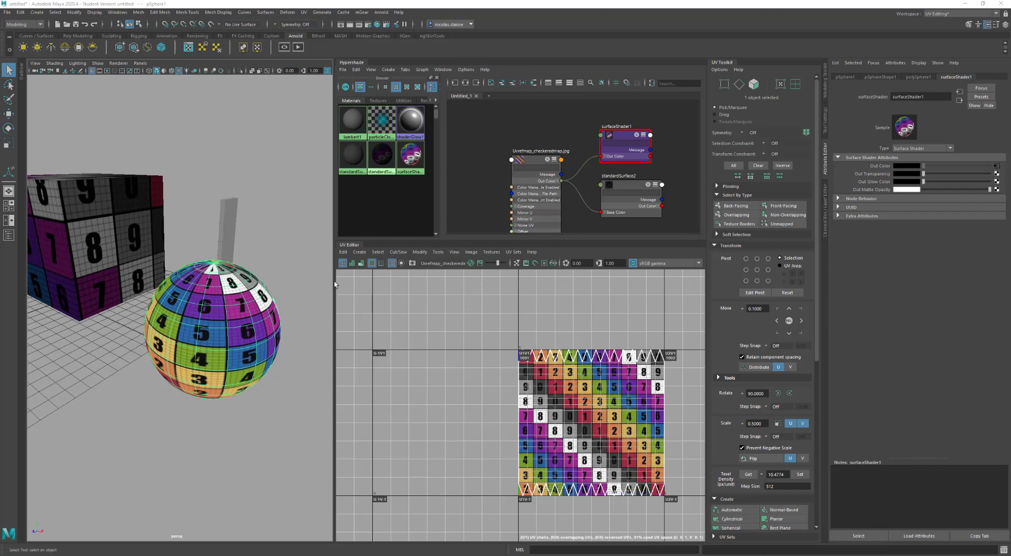
Step: Show the checker map on the sphere, inspect the Uvrefmap_checkeredmap.jpg file node, and switch back to the sphere's own texture
click(511, 263)
click(452, 263)
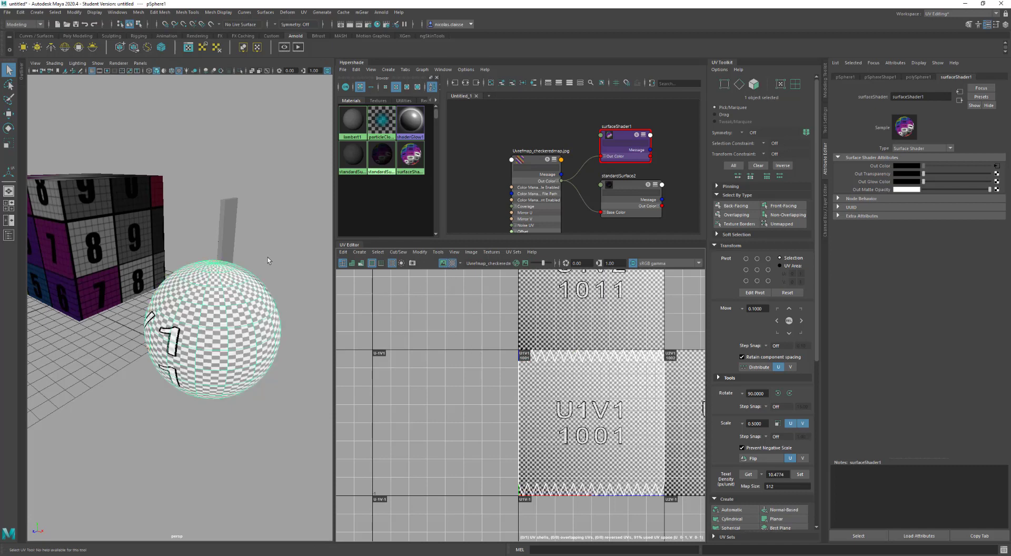
click(534, 160)
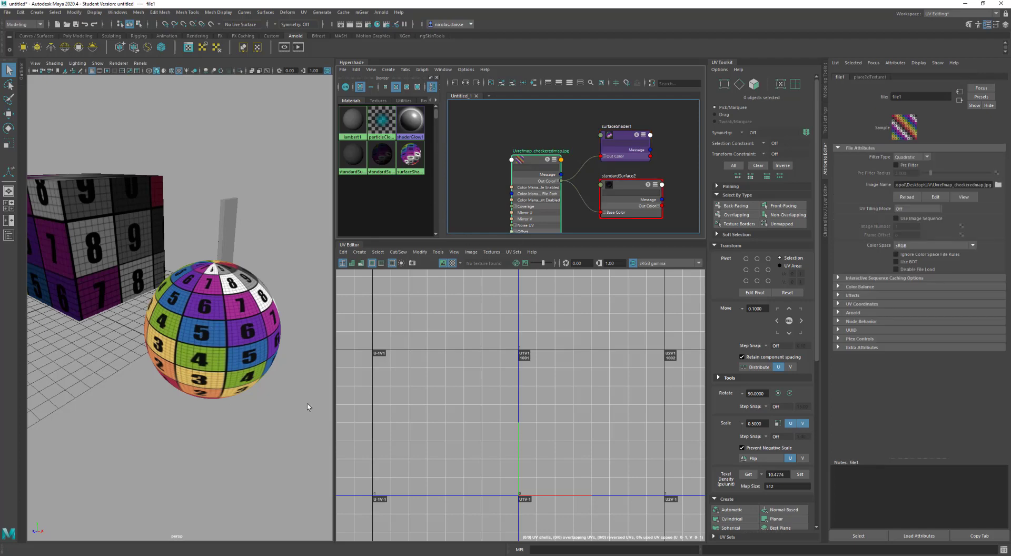
click(208, 363)
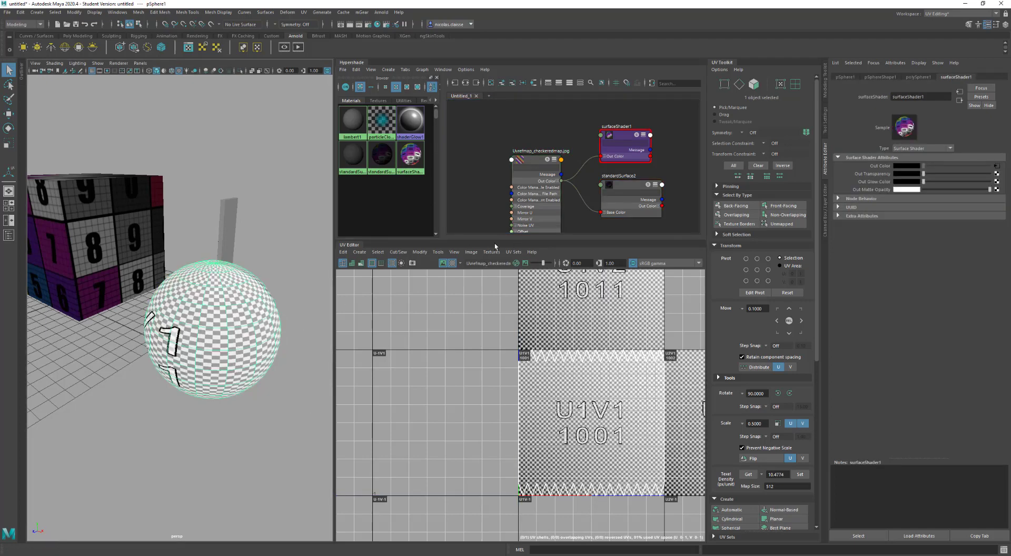
click(452, 263)
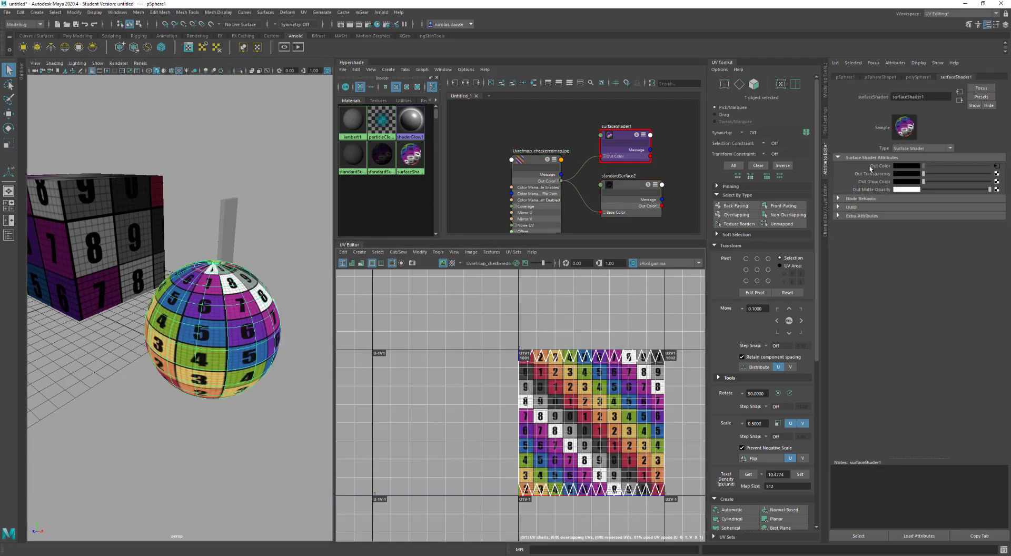
Step: Follow the sphere shader's Out Color to the file texture's 2D placement and set Repeat UV to 4 and 4
click(997, 166)
click(875, 78)
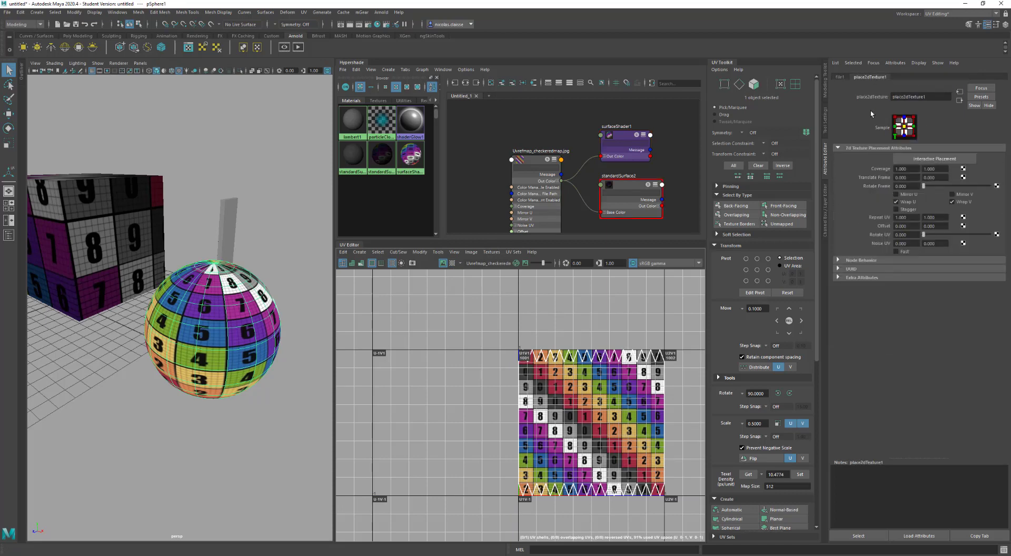
click(914, 218)
text(4)
key(Tab)
text(4)
key(Tab)
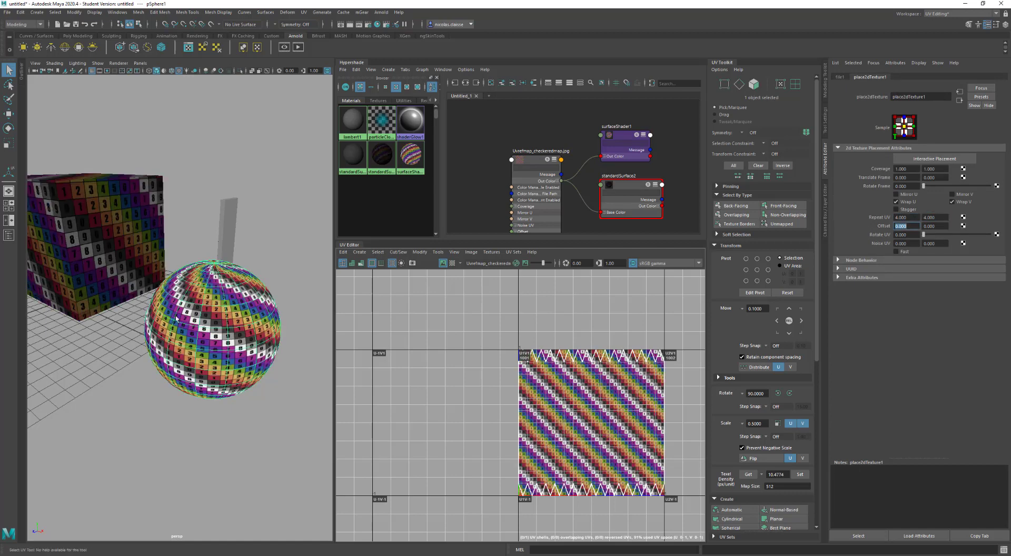
Step: Compare the repeated texture on the sphere and the cube, examining the sphere's surfaceShader1 and the cube's material
scroll(177, 319, up, 10)
scroll(215, 306, down, 10)
mouse_move(213, 305)
alt+mouse_down()
mouse_move(252, 296)
mouse_move(170, 283)
mouse_move(211, 300)
alt+mouse_up()
click(246, 377)
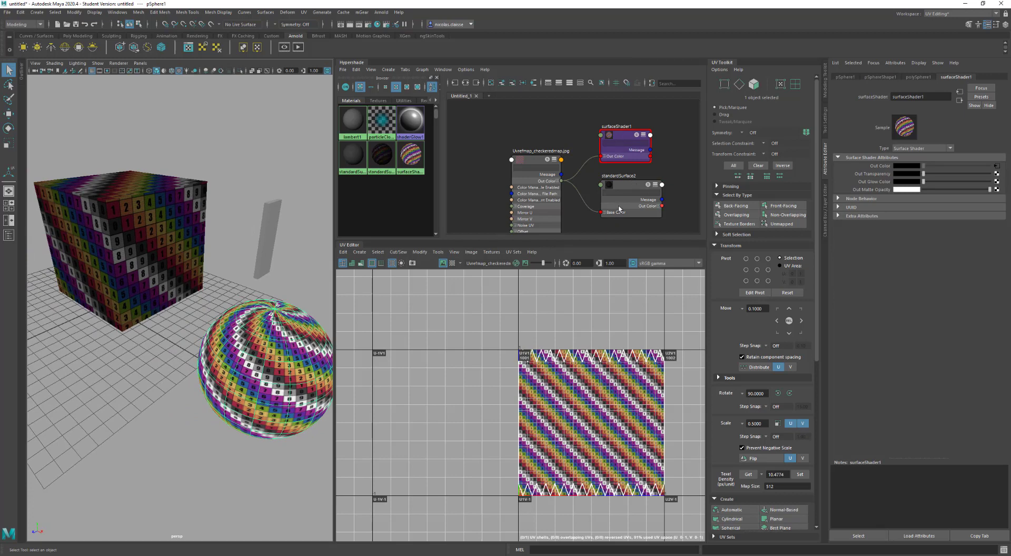
click(615, 138)
alt+drag(253, 343, 269, 339)
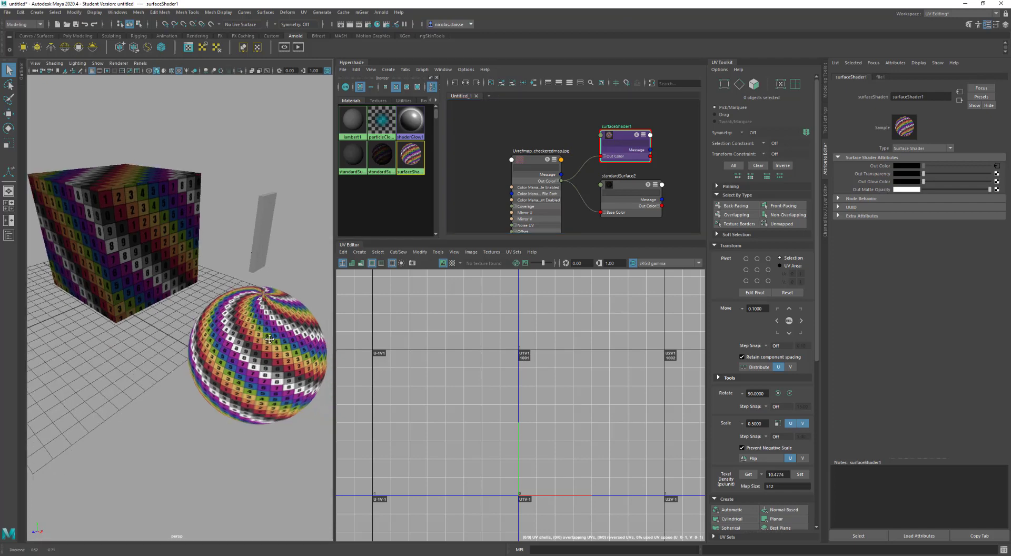
click(157, 256)
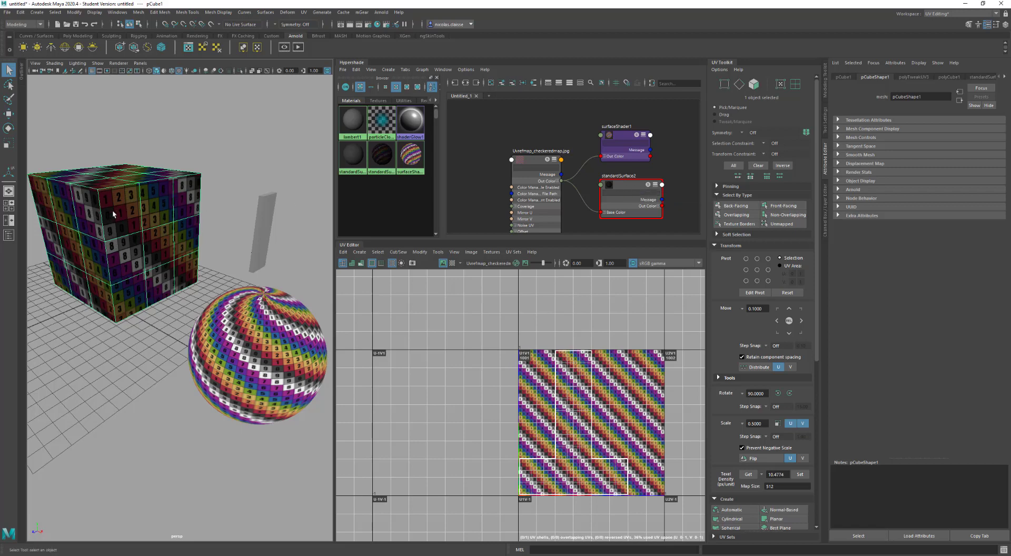
Step: Assign a new Surface Shader material to the sphere and toggle the viewport's texture display off and on
mouse_move(256, 337)
alt+middle_down()
mouse_move(242, 319)
mouse_move(249, 330)
alt+middle_up()
click(249, 330)
right_drag(252, 334, 267, 541)
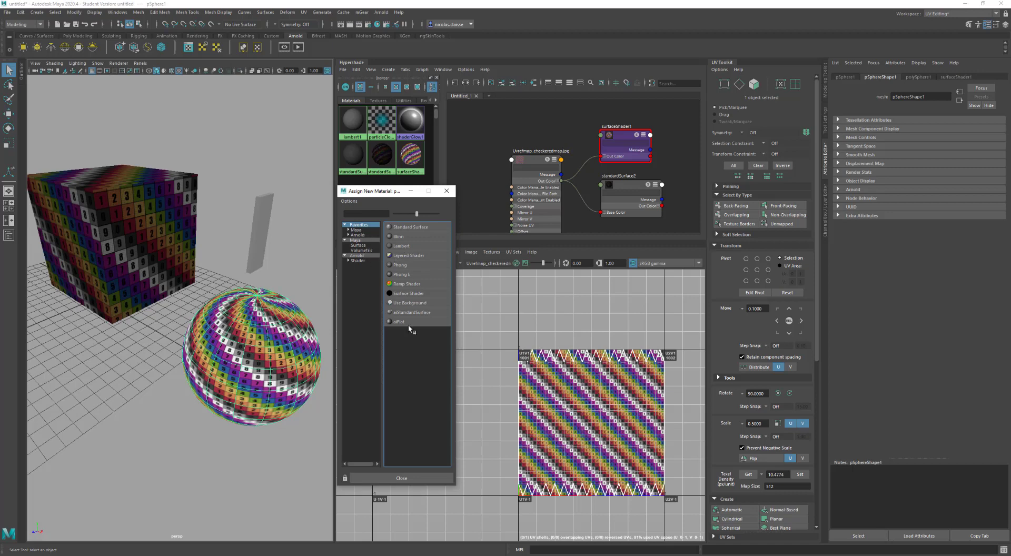
click(405, 293)
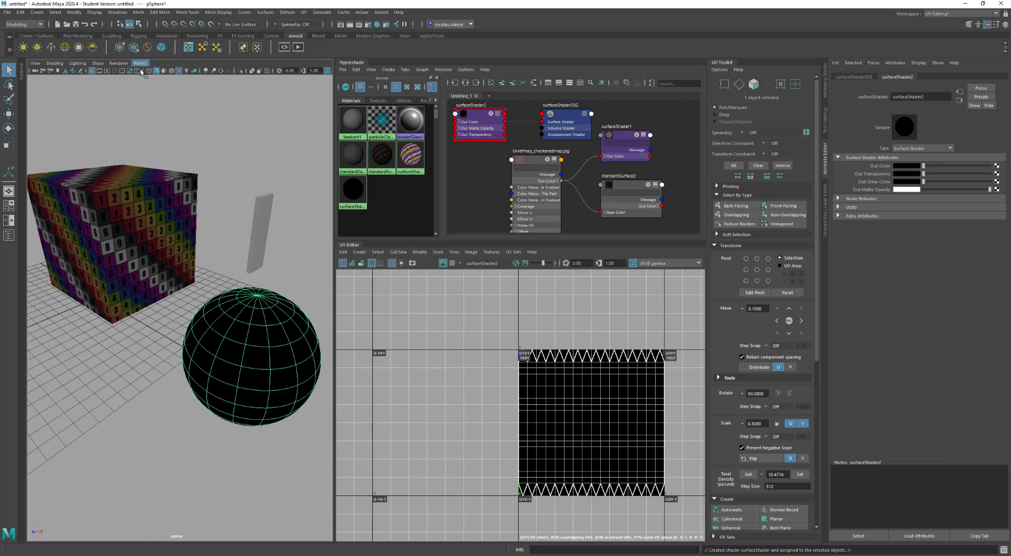
click(180, 72)
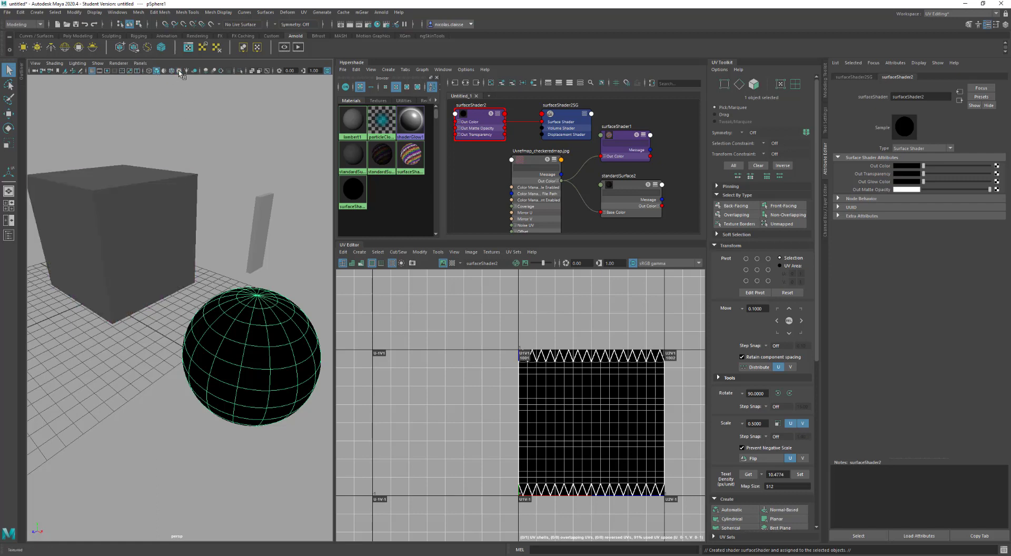
click(179, 72)
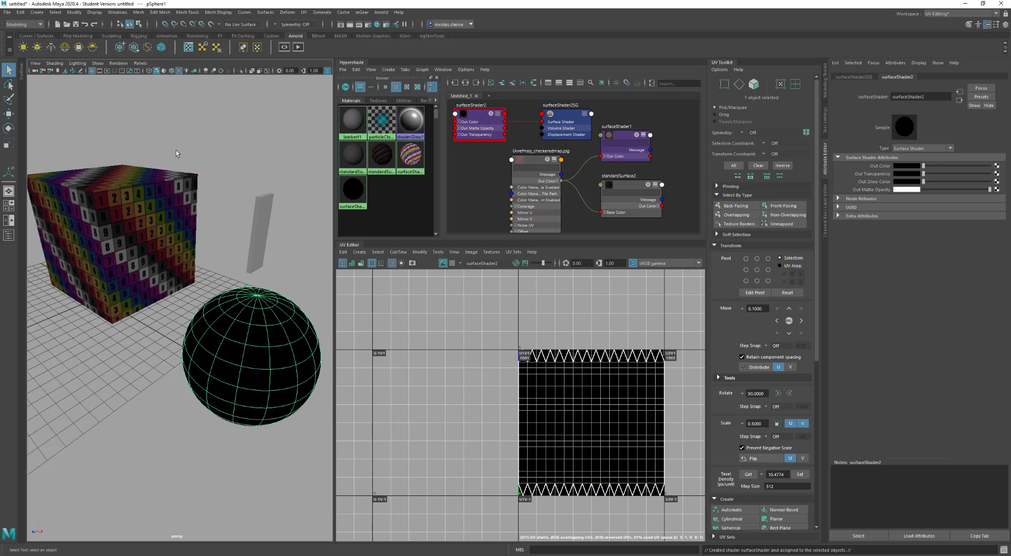